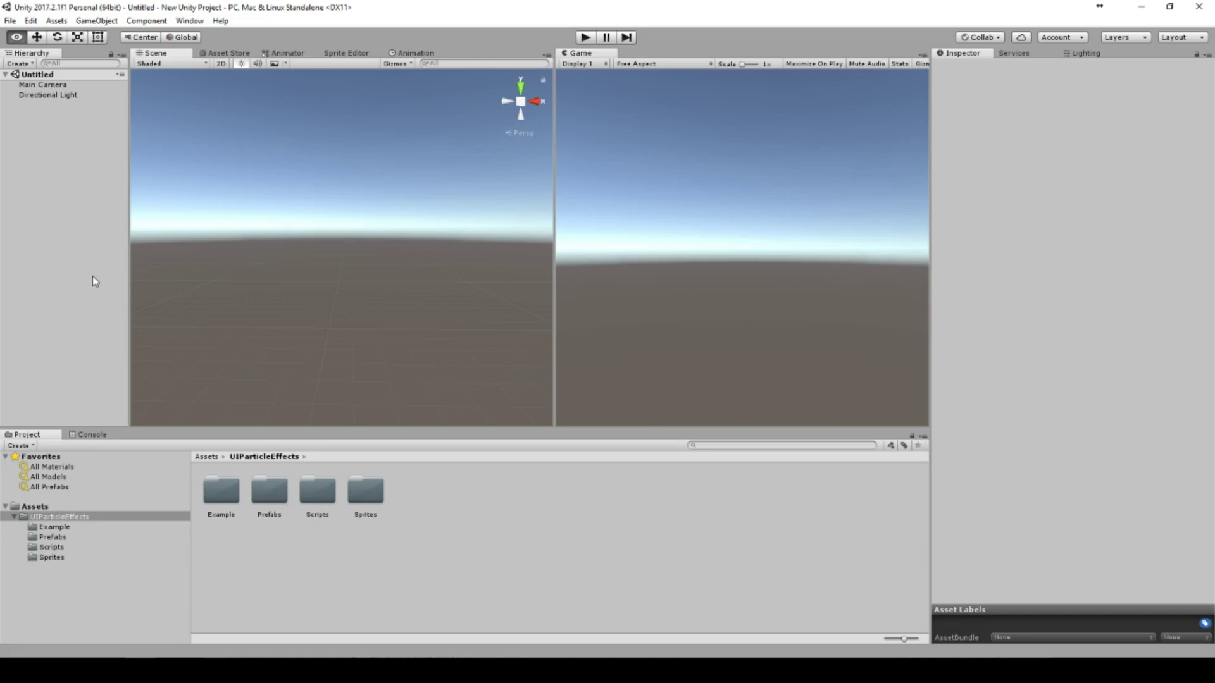
- Add a UI Canvas to the scene from the Hierarchy's UI menu
right_click(53, 128)
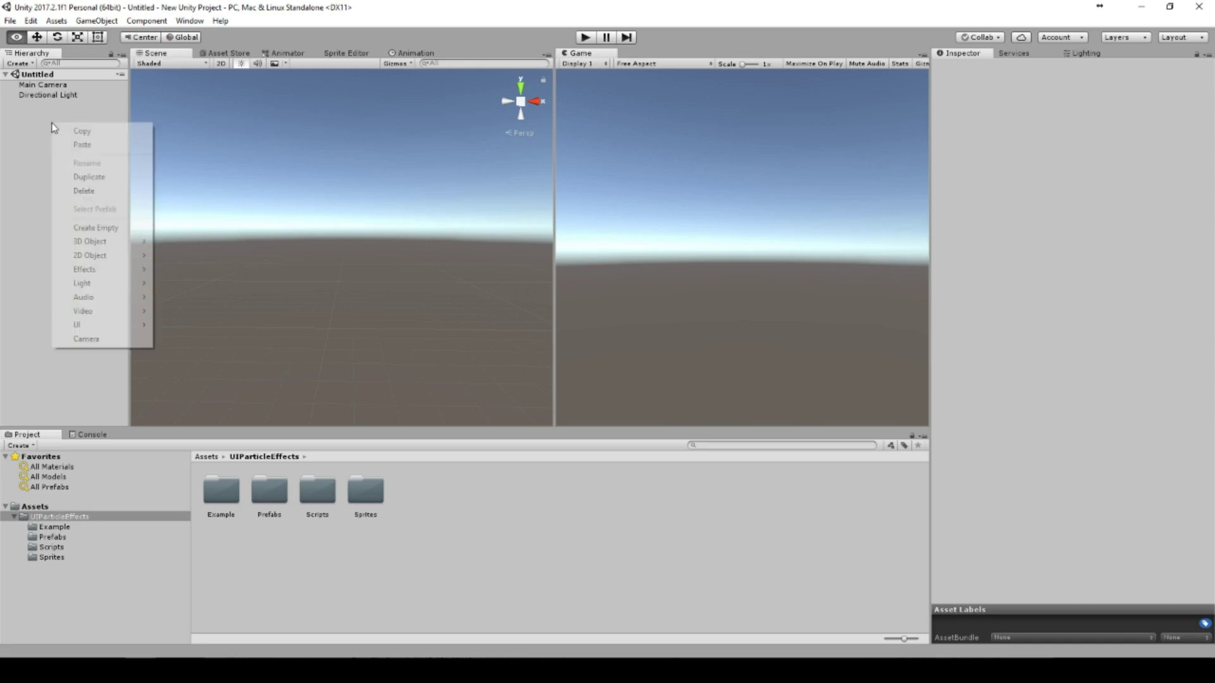
mouse_move(117, 244)
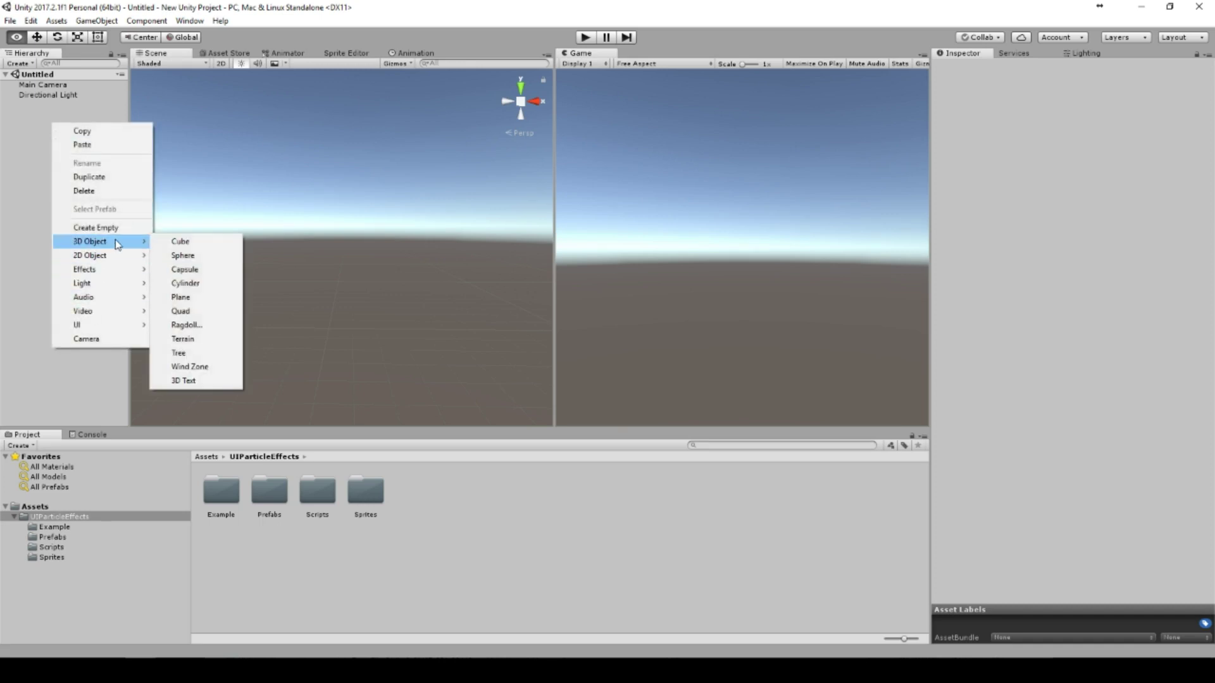
mouse_move(100, 326)
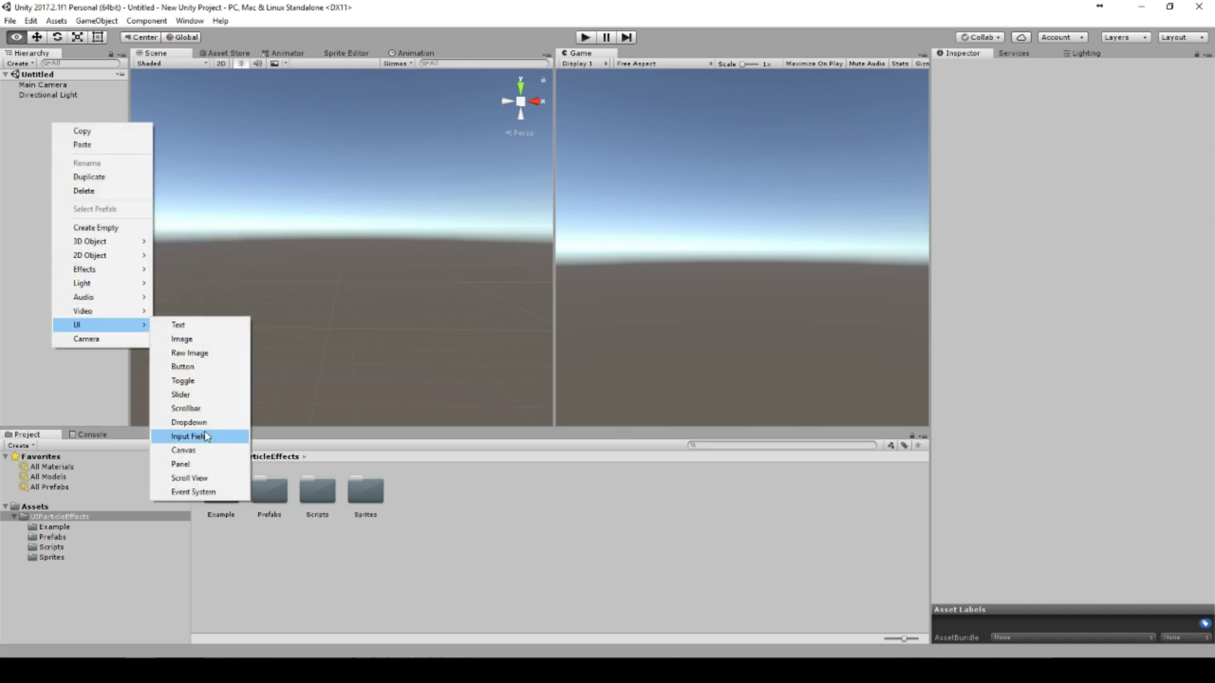
click(204, 451)
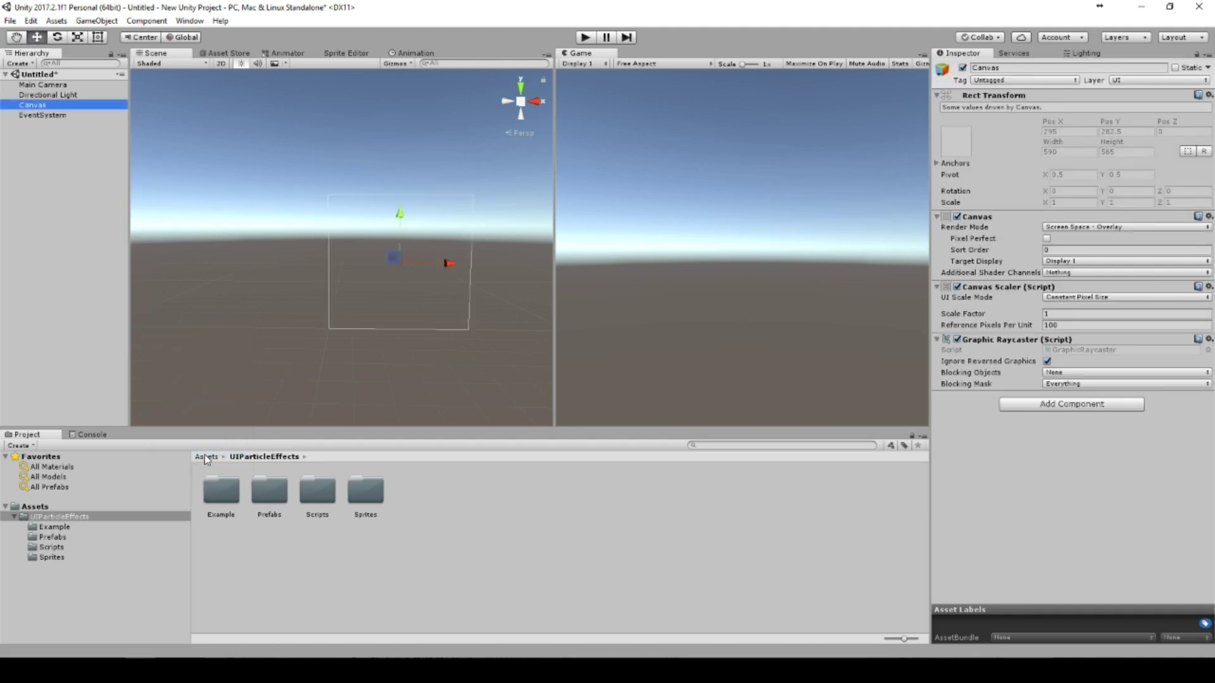
drag(553, 247, 530, 250)
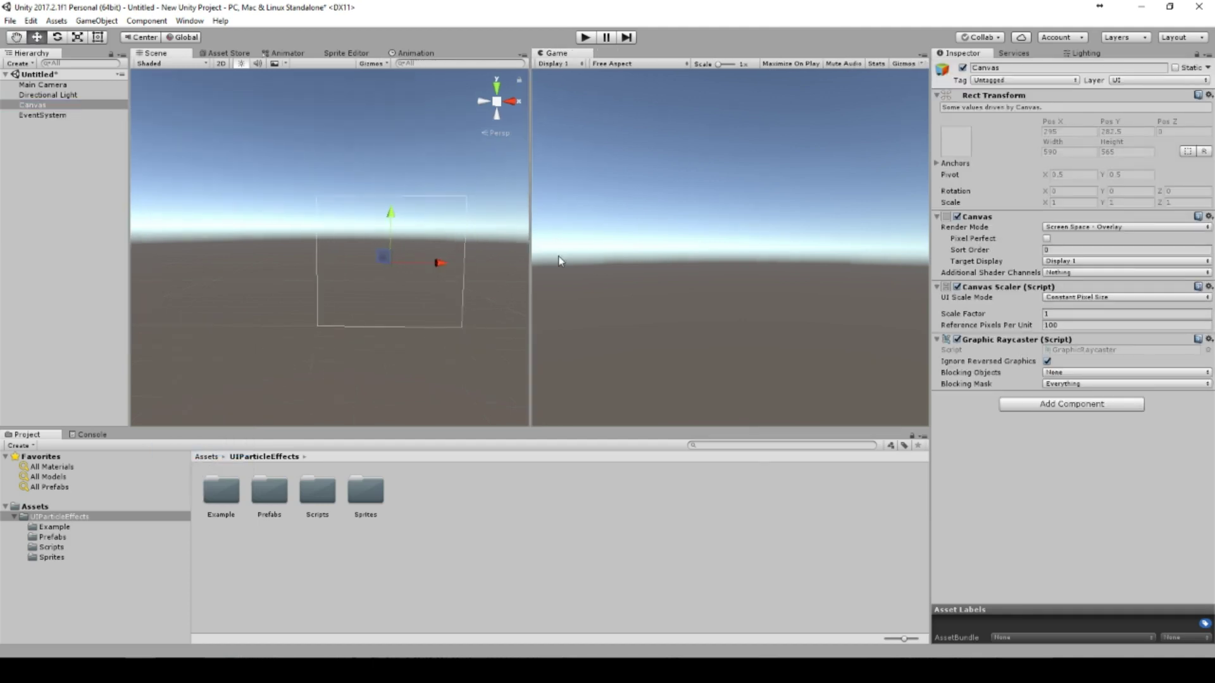
- Set the Canvas Scaler to Scale With Screen Size, reference 1920×1080, Match 0.5
click(1089, 297)
click(1095, 325)
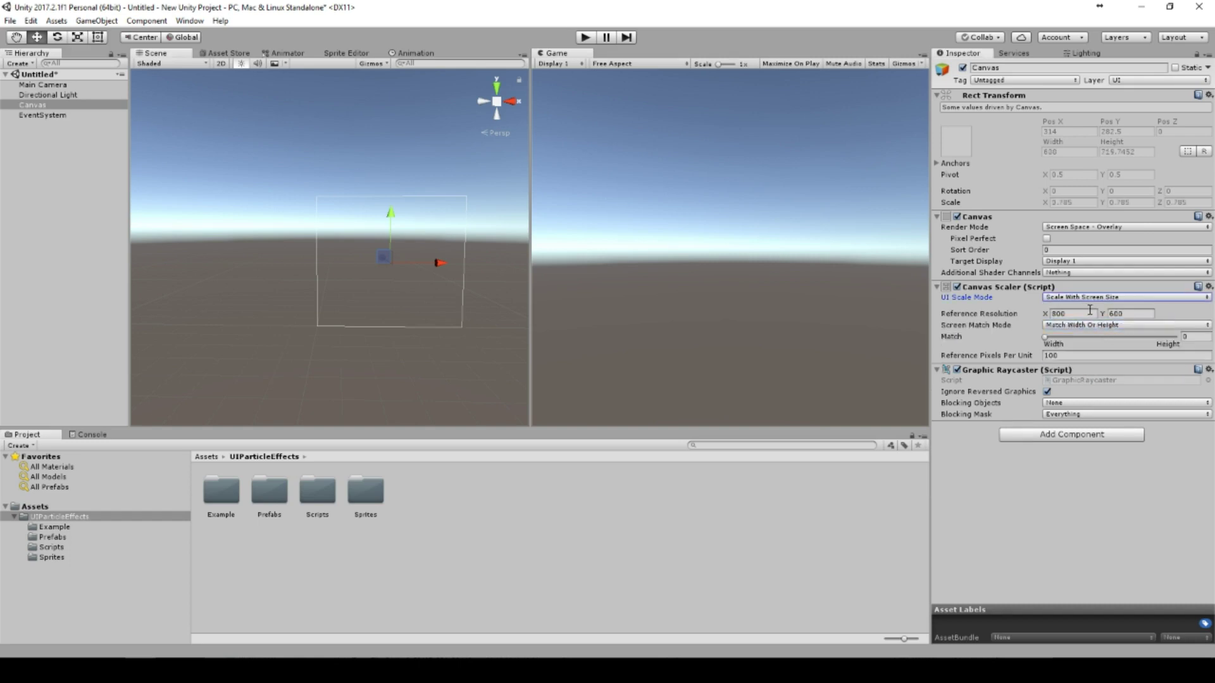
click(1072, 313)
text(1)
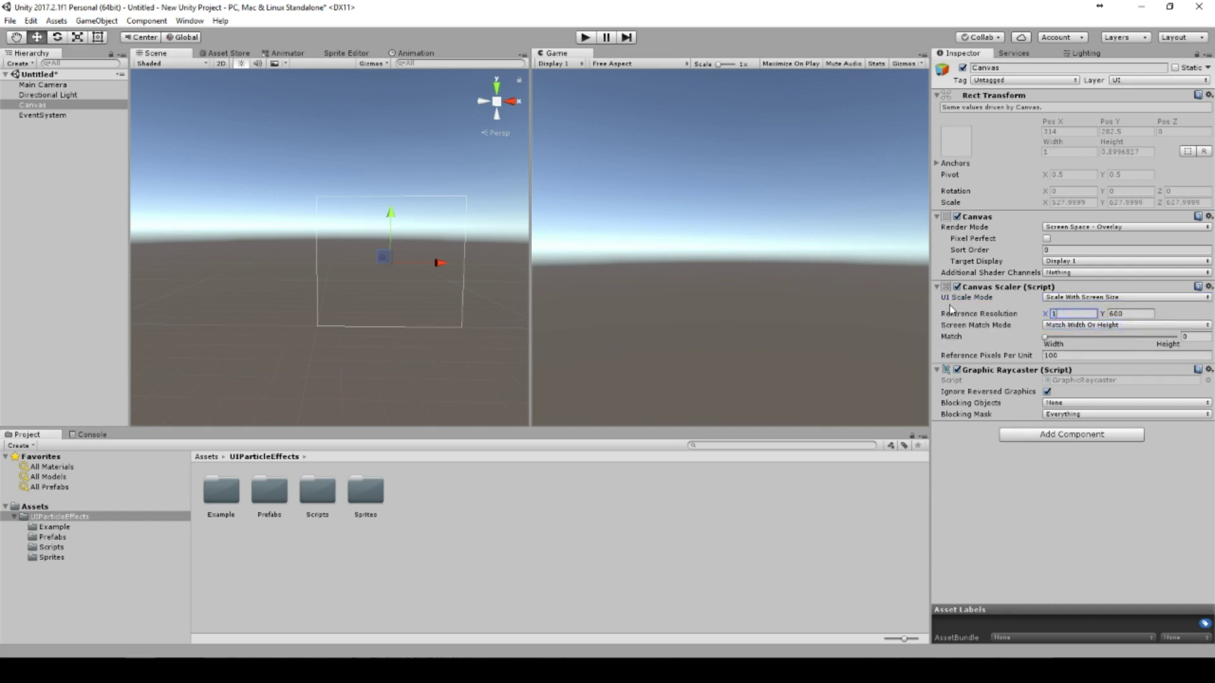
text(98)
text(0)
key(Tab)
text(1080)
key(Return)
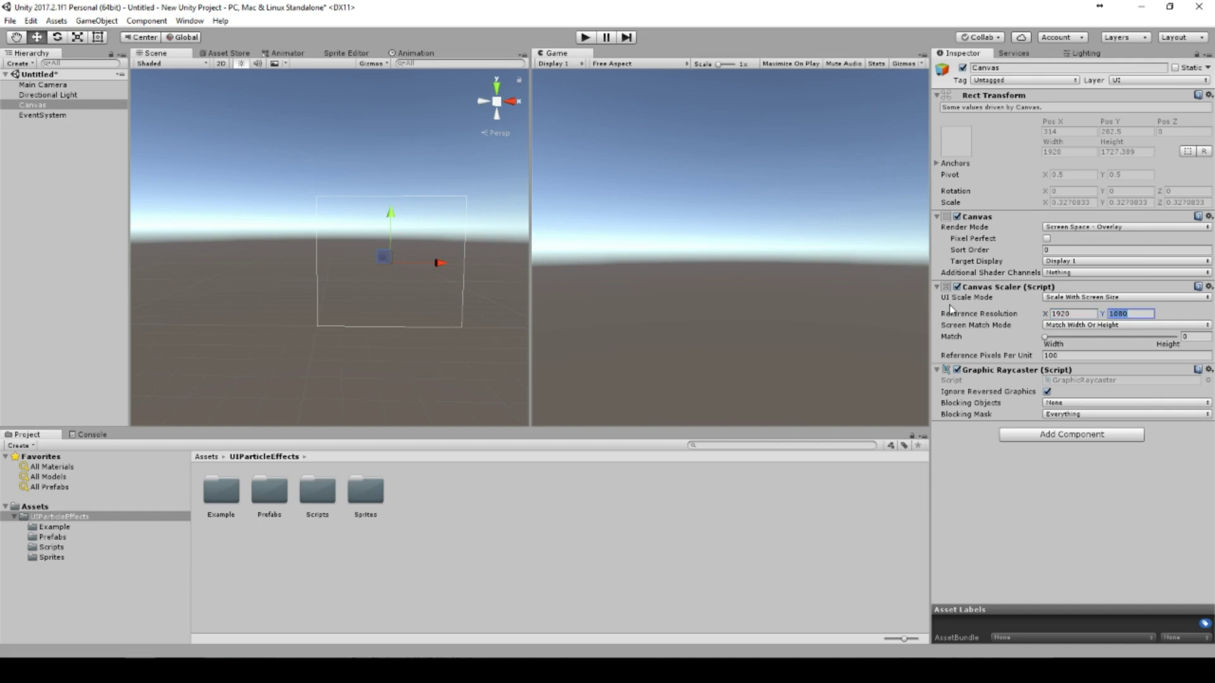
click(1197, 336)
text(0.5)
key(Return)
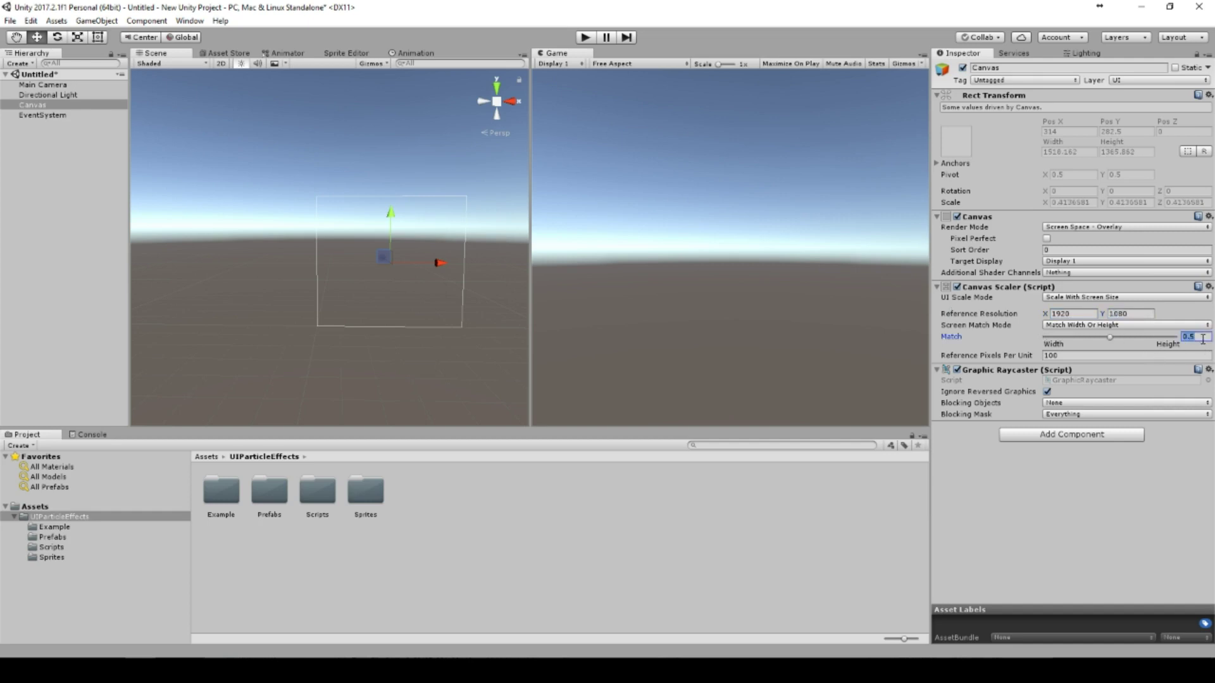
- Add a Particle System, move it to the hierarchy root and frame it
right_click(51, 127)
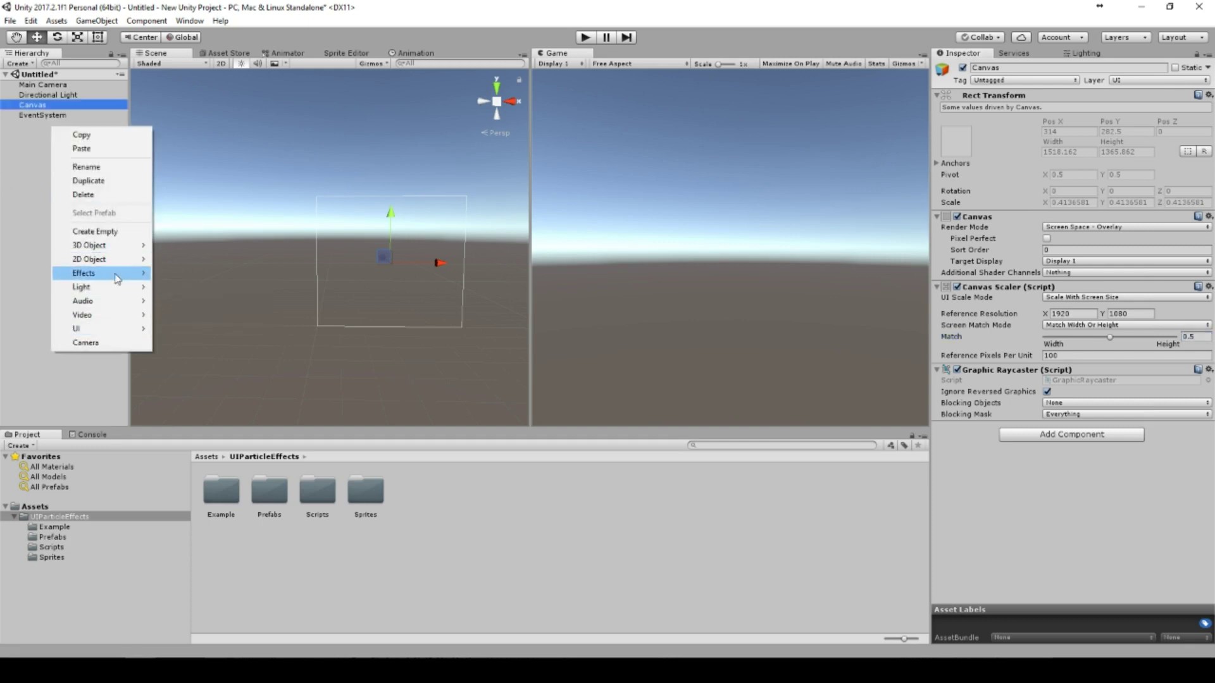
mouse_move(117, 273)
click(187, 273)
drag(46, 117, 44, 163)
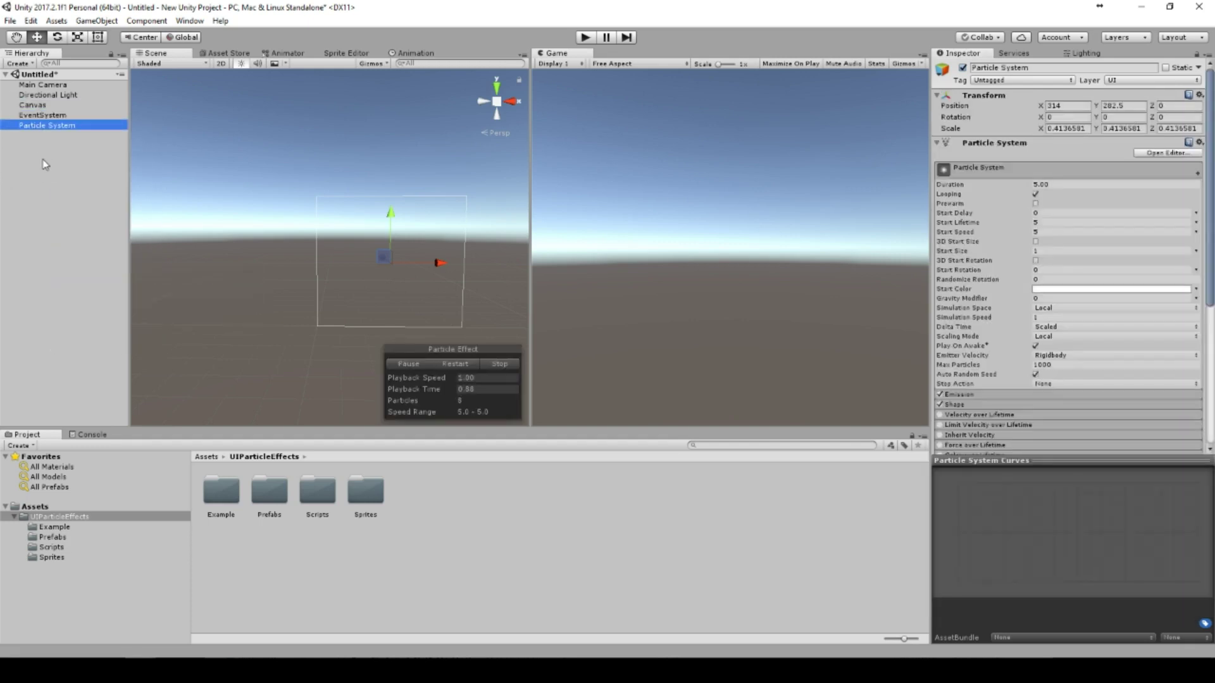
double_click(35, 125)
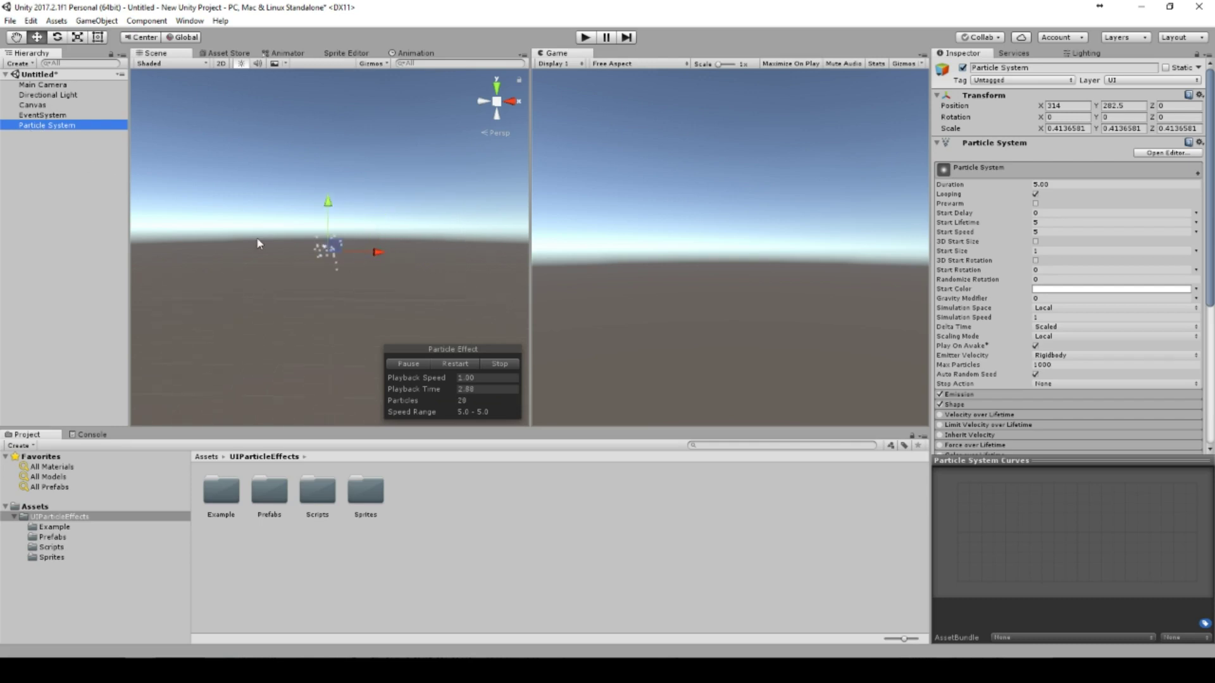
- Set the particles' Start Size to 1000 and check the Canvas render mode options
click(1061, 250)
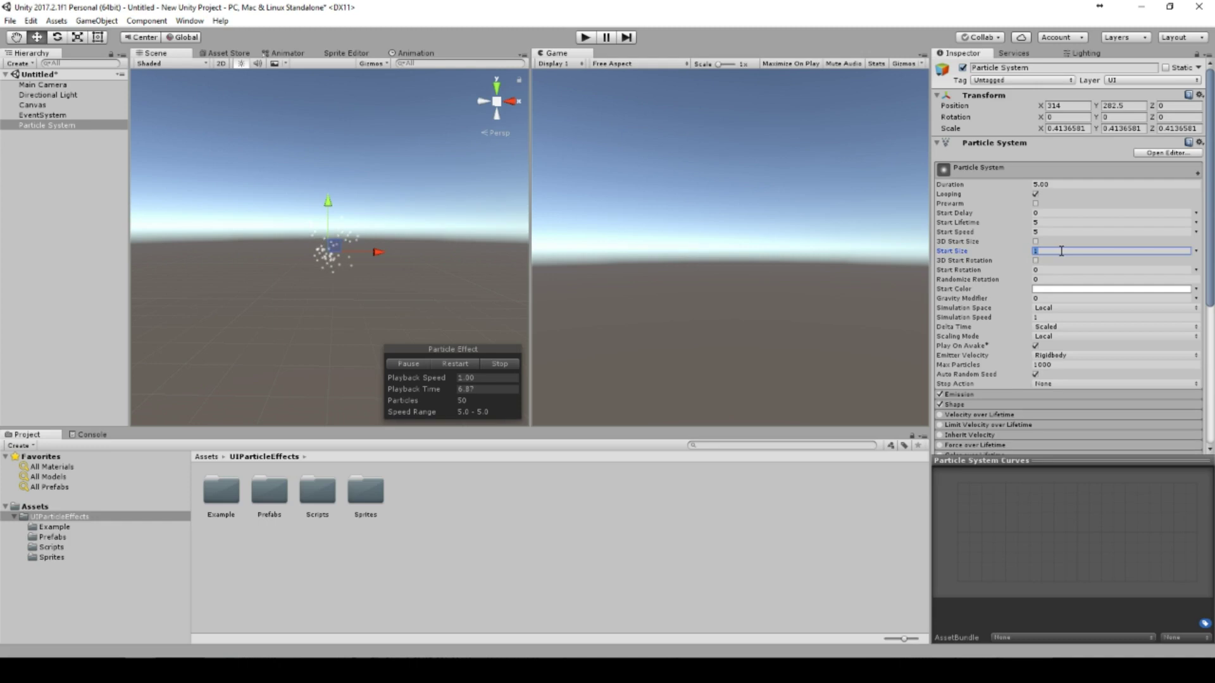
text(1000)
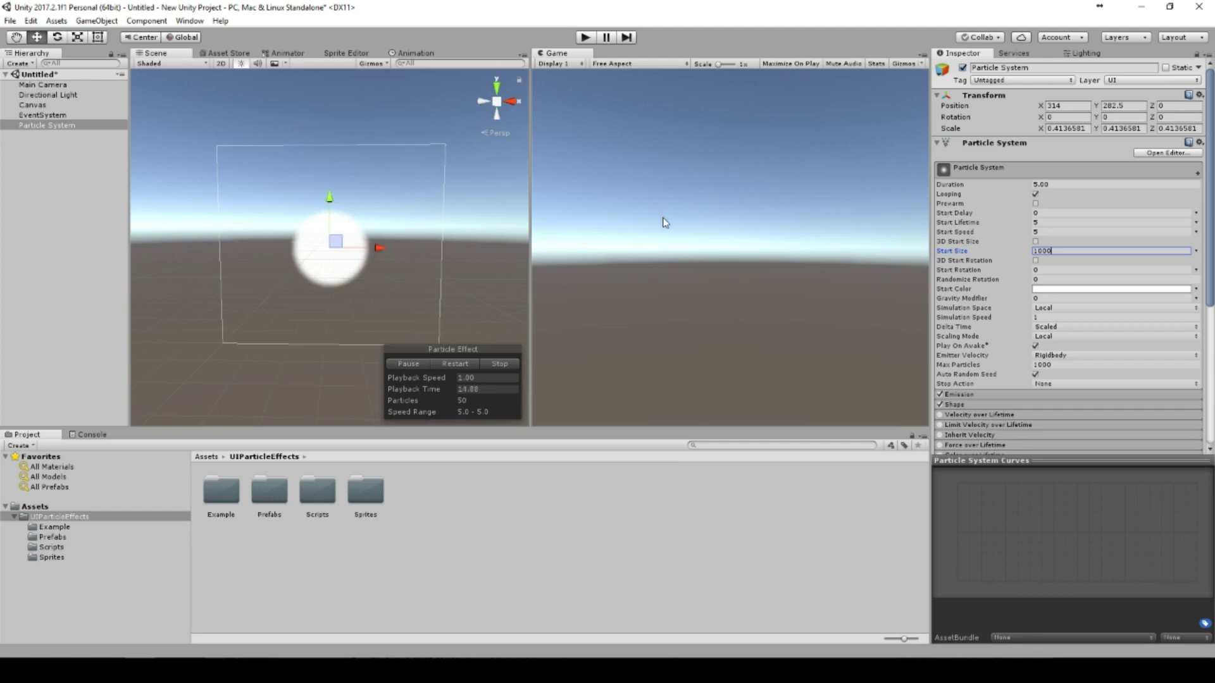
mouse_move(350, 251)
mouse_down()
mouse_move(411, 249)
mouse_move(346, 254)
mouse_up()
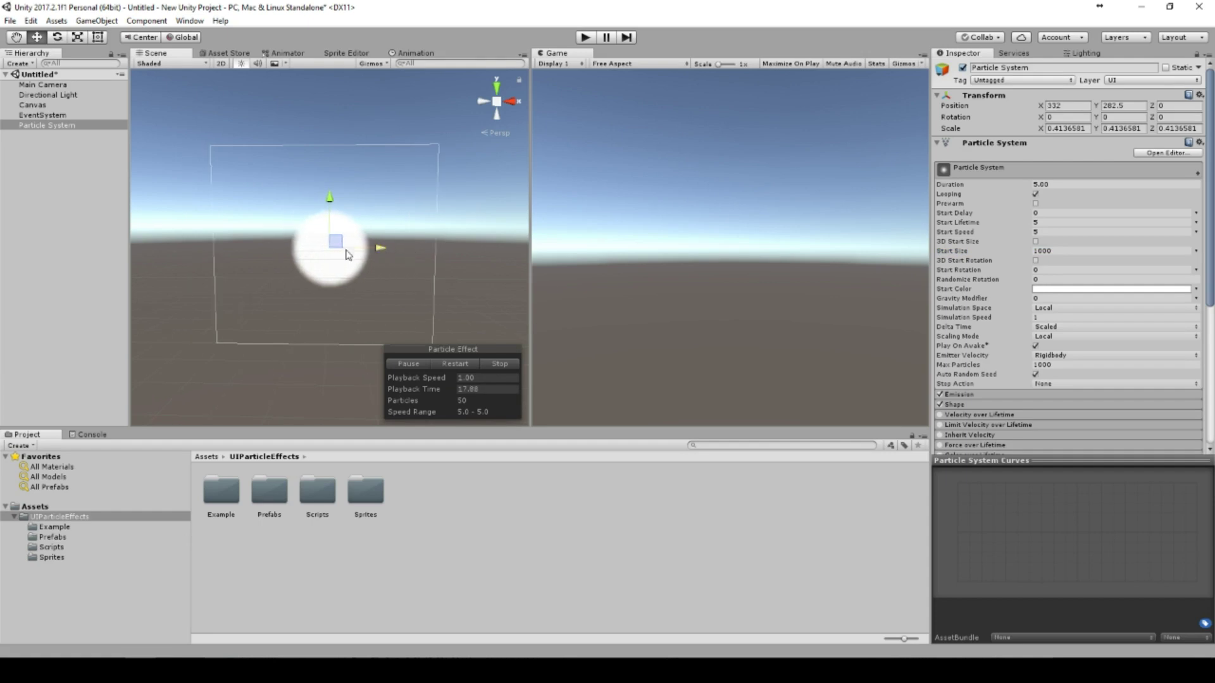
click(33, 105)
click(1137, 227)
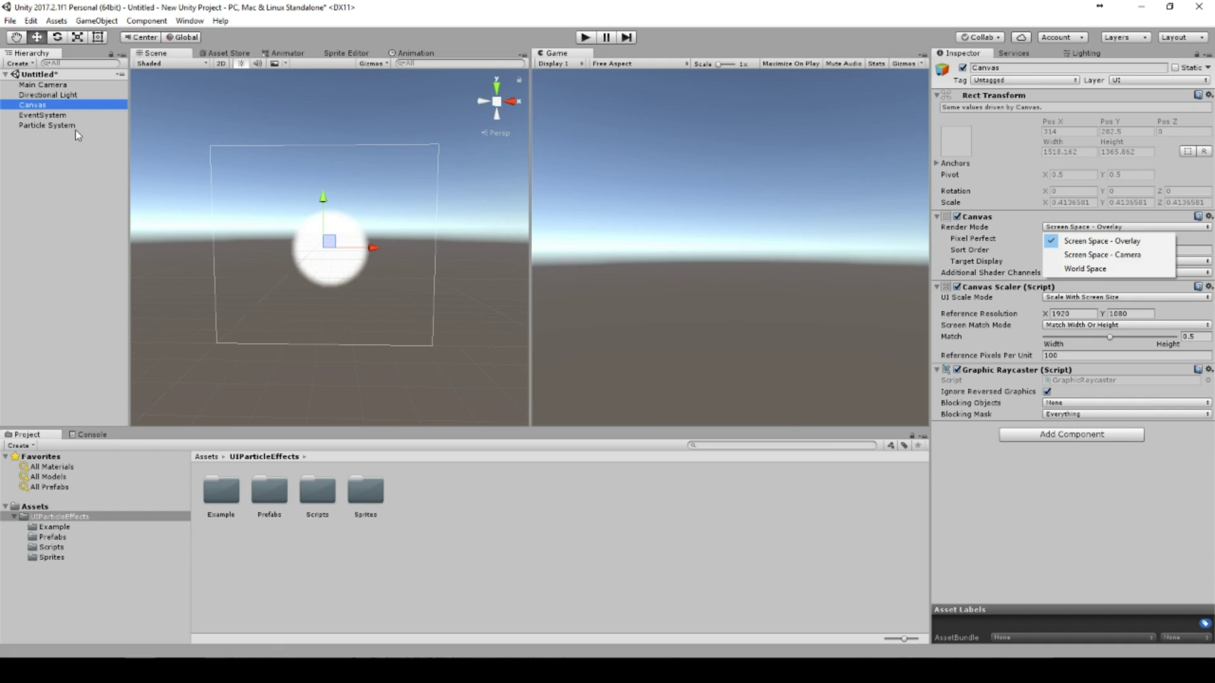
click(55, 126)
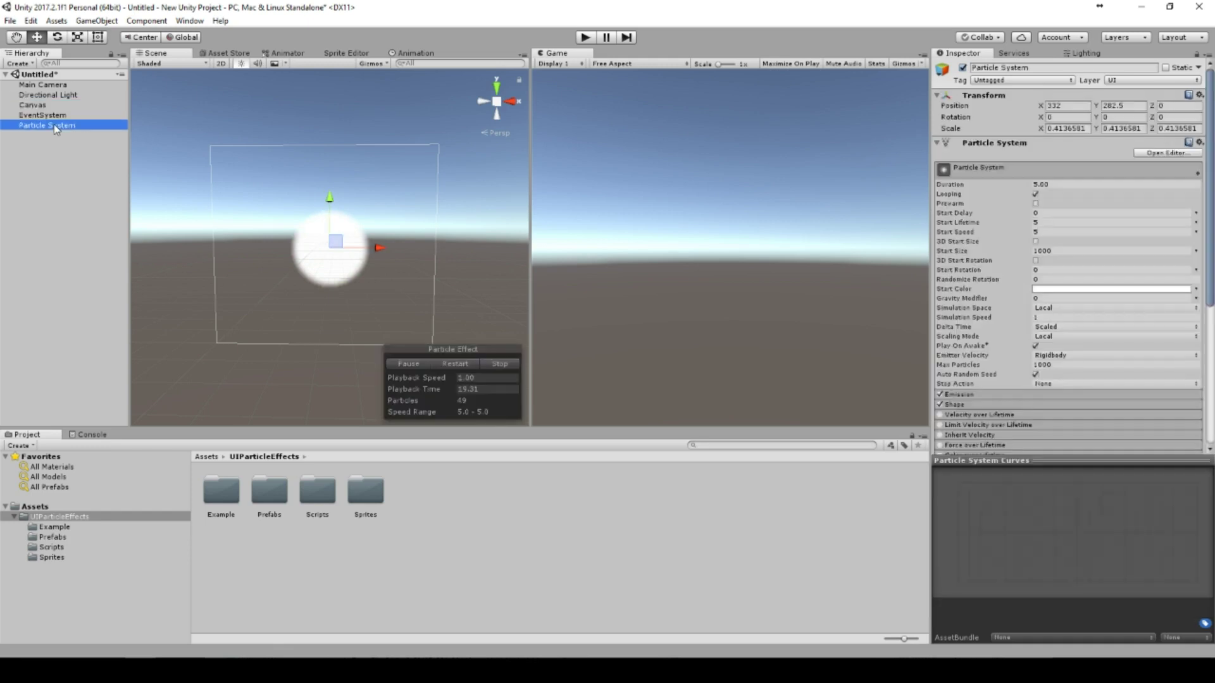
- Delete the standard Particle System and select the Canvas
key(Delete)
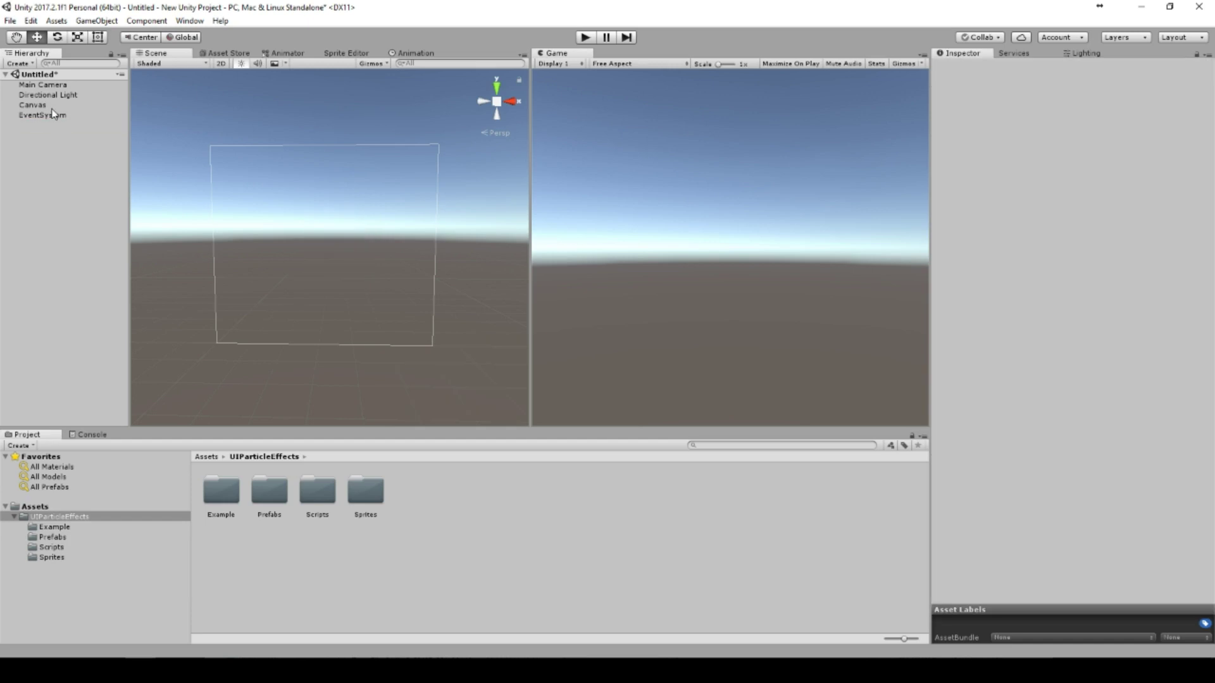
click(51, 107)
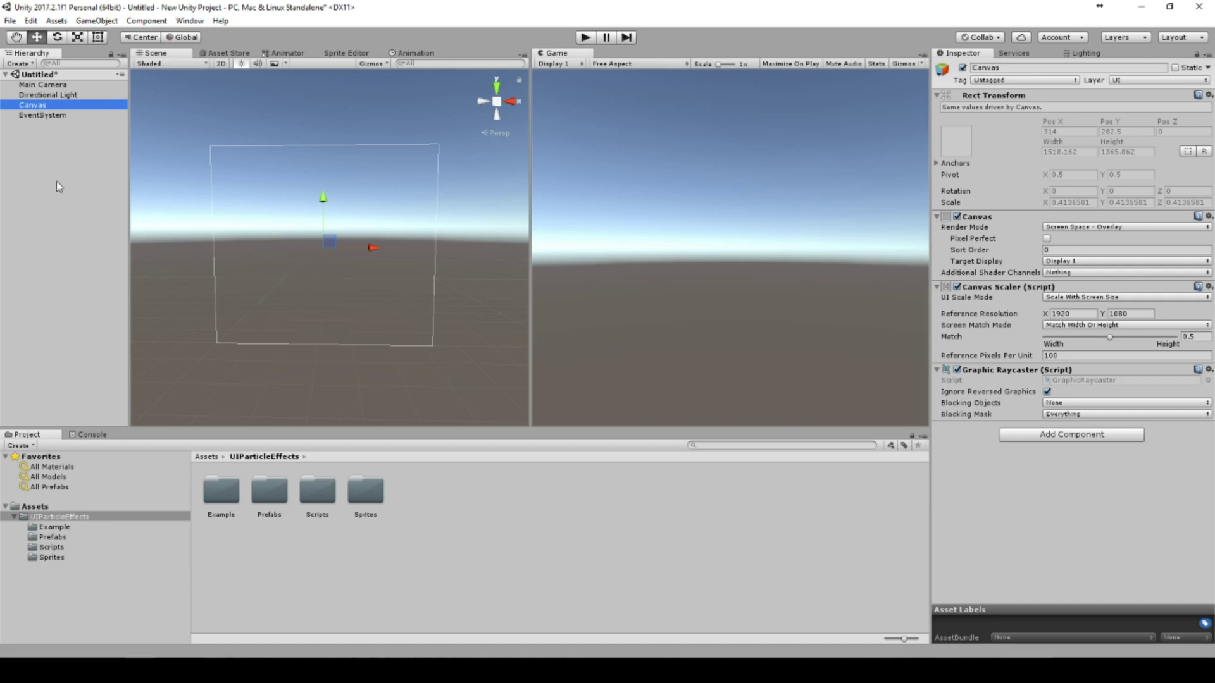
click(57, 517)
- Browse the UIParticleEffects Example, Scripts and Sprites folders, ending in Prefabs
click(57, 527)
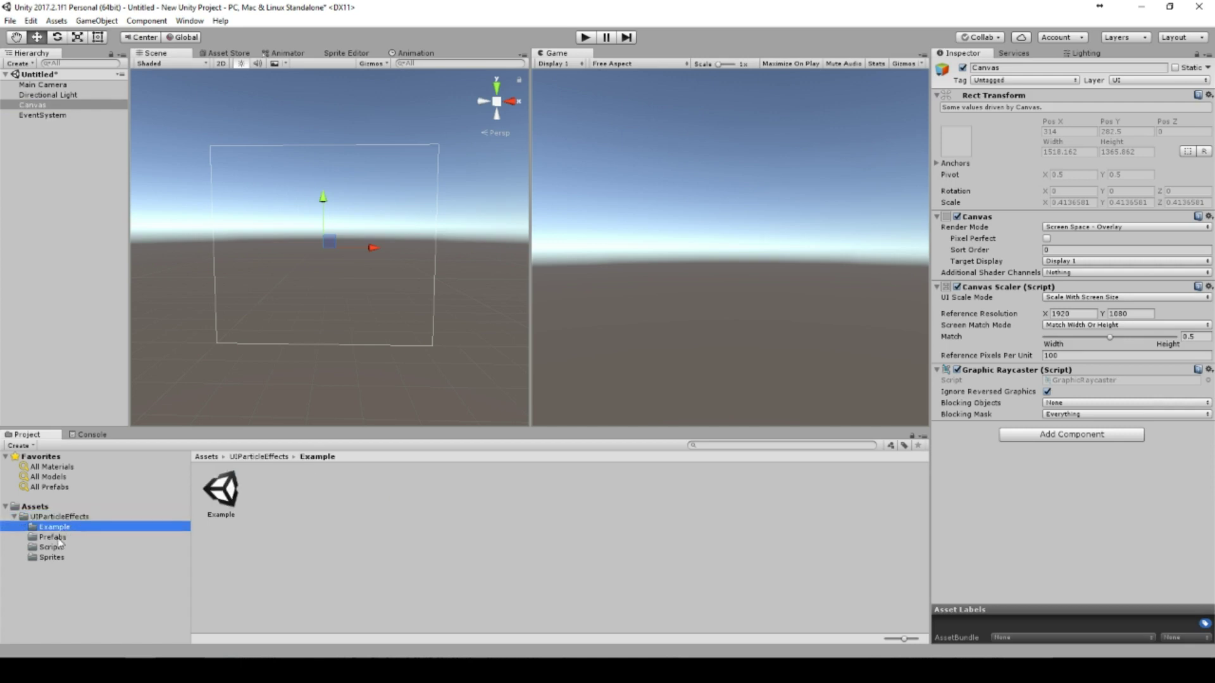
click(101, 537)
click(75, 527)
click(72, 538)
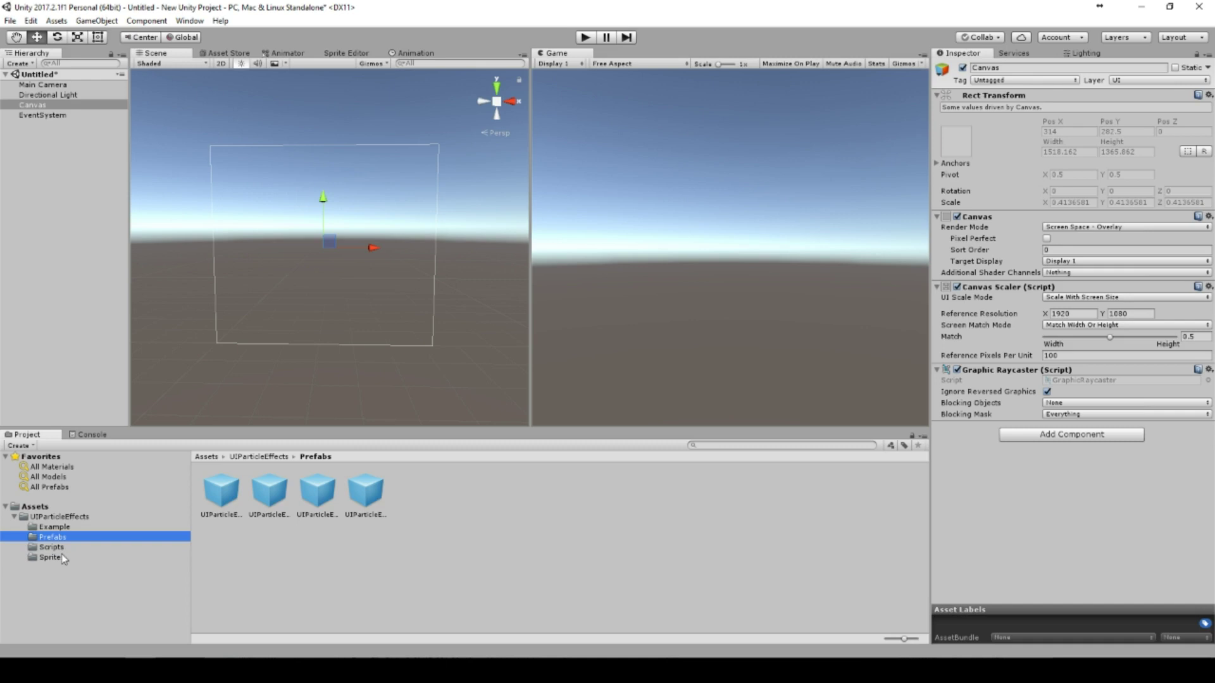
click(58, 548)
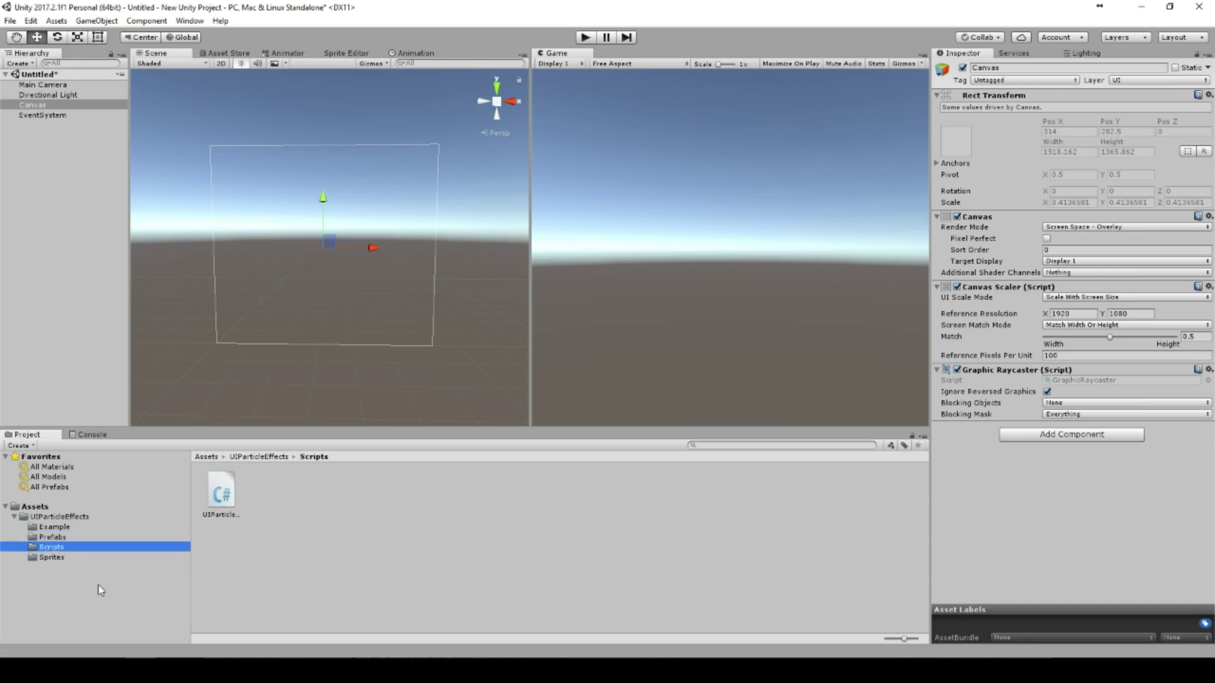
click(52, 558)
click(242, 489)
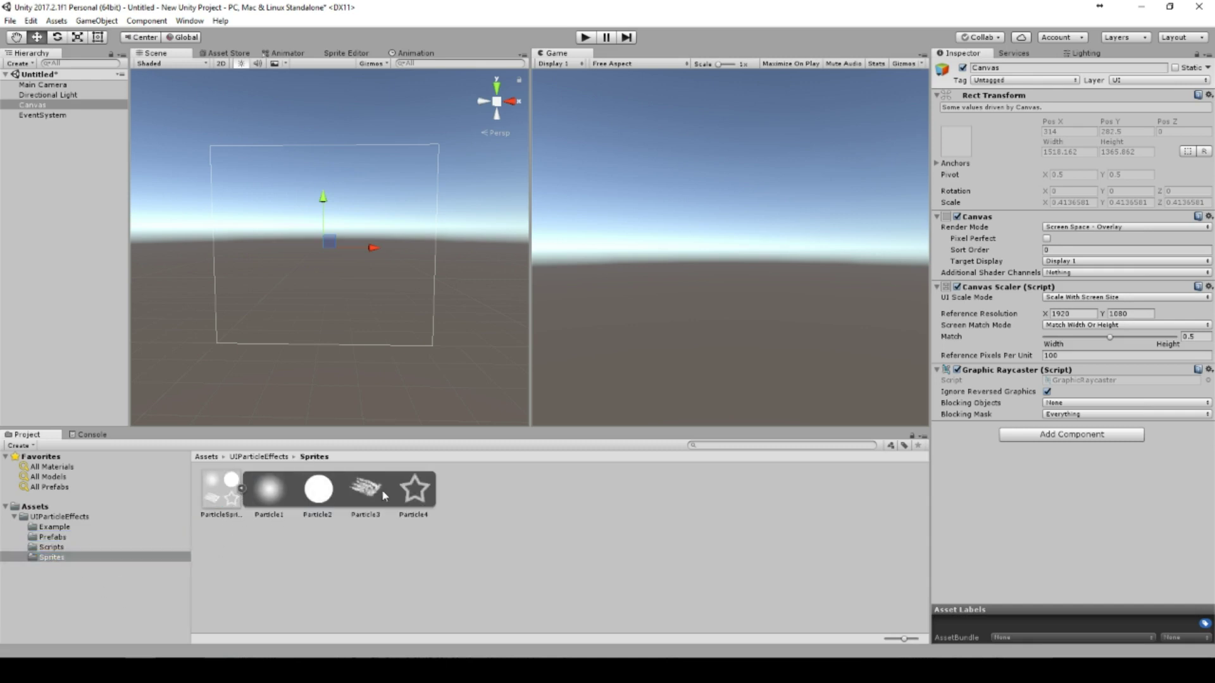
click(56, 538)
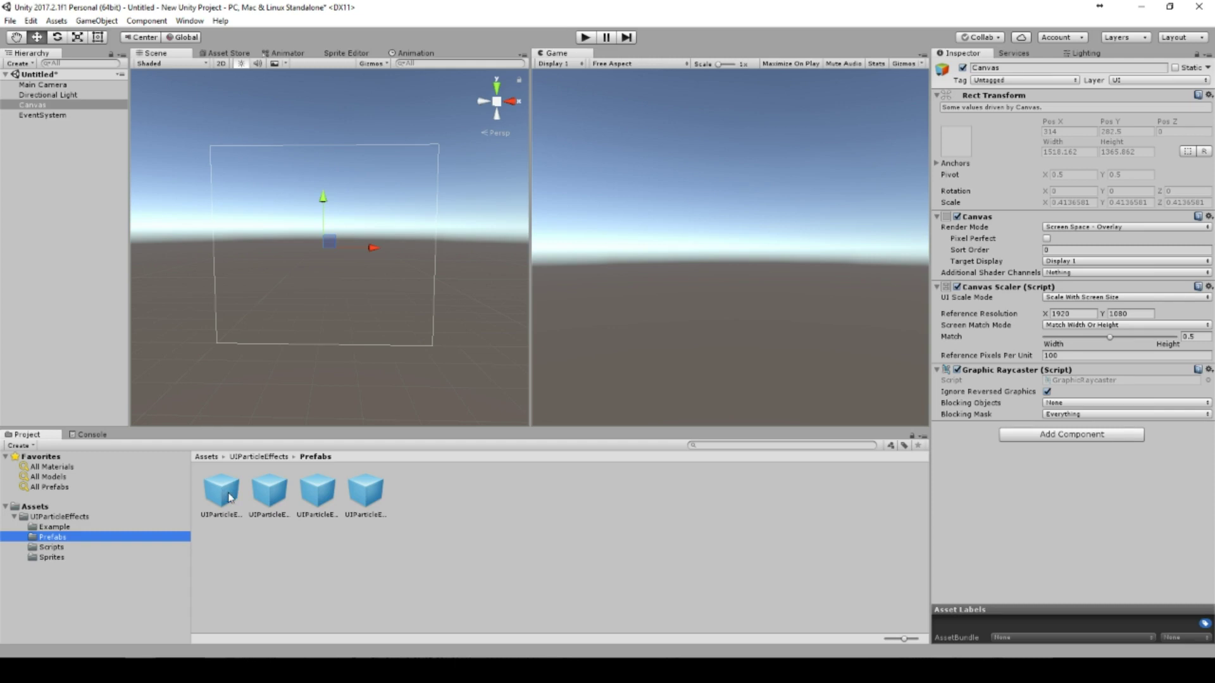
- Place UIParticleEffect1 under the Canvas at Pos X 0, Pos Y 0 and play the scene
drag(230, 501, 36, 105)
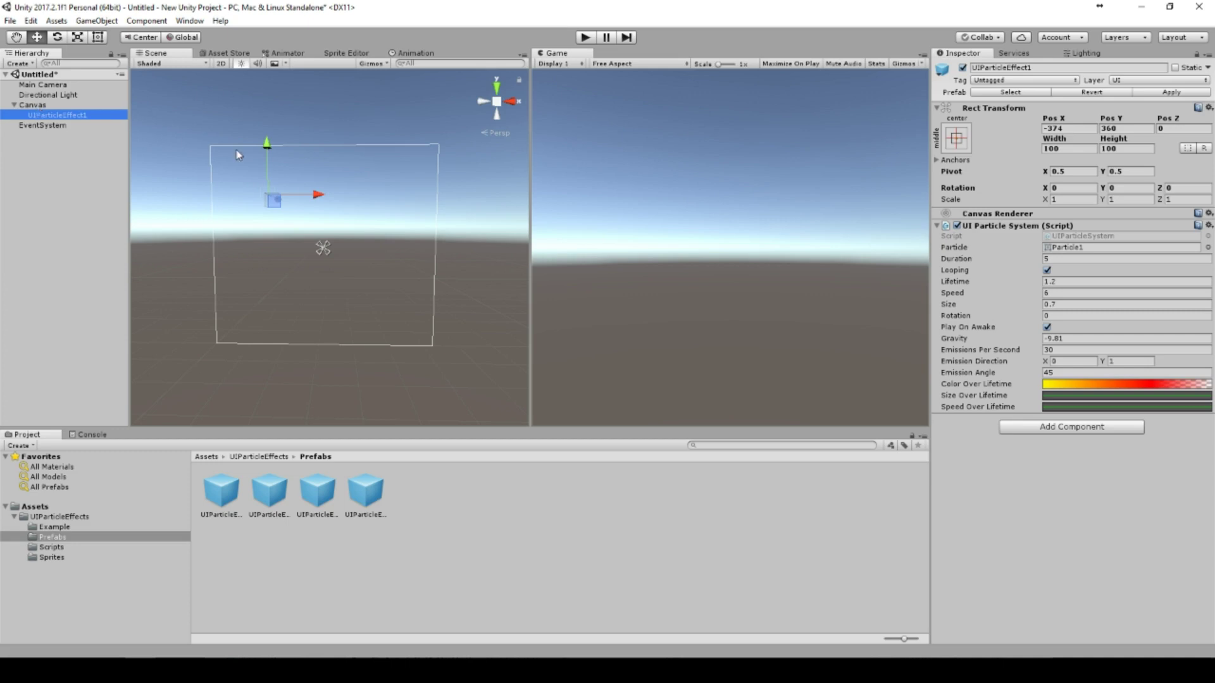
click(1079, 127)
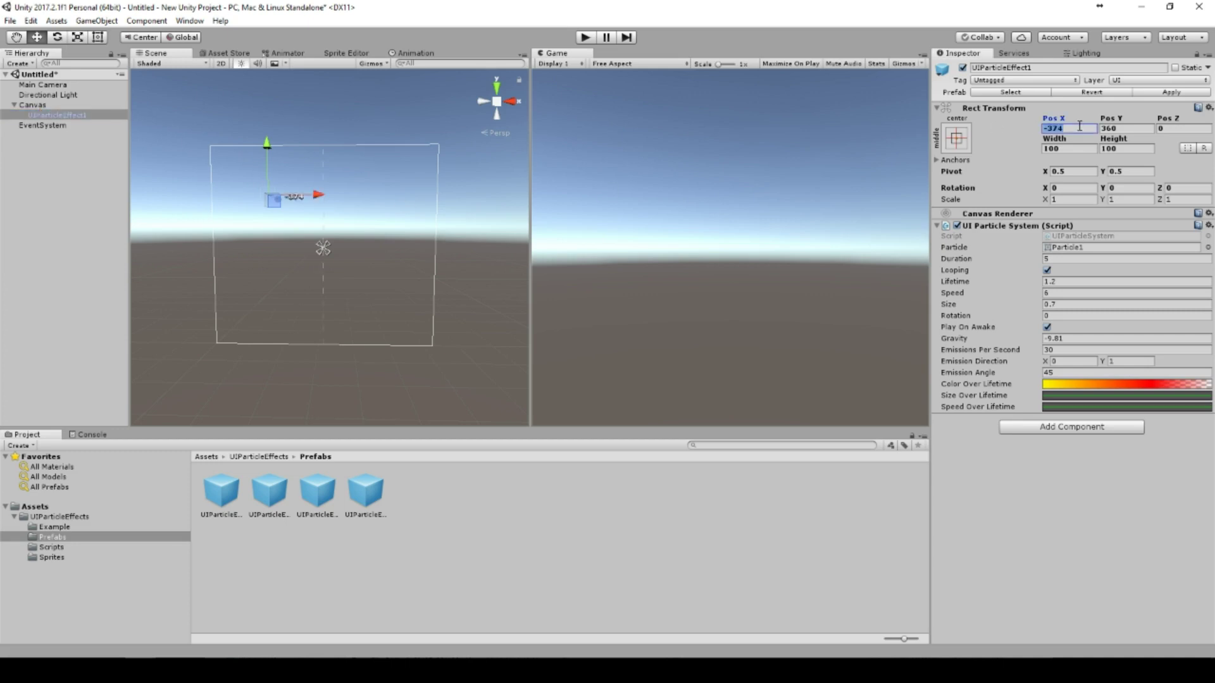
text(0)
key(Tab)
text(0)
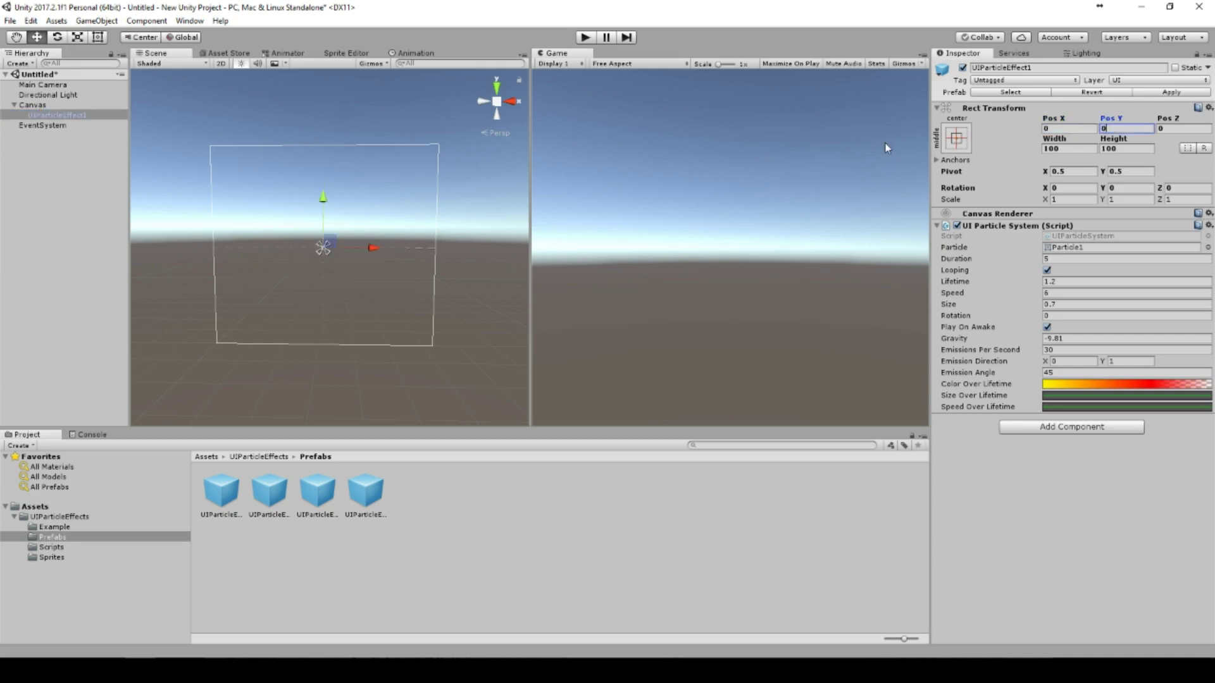
middle_drag(390, 224, 412, 189)
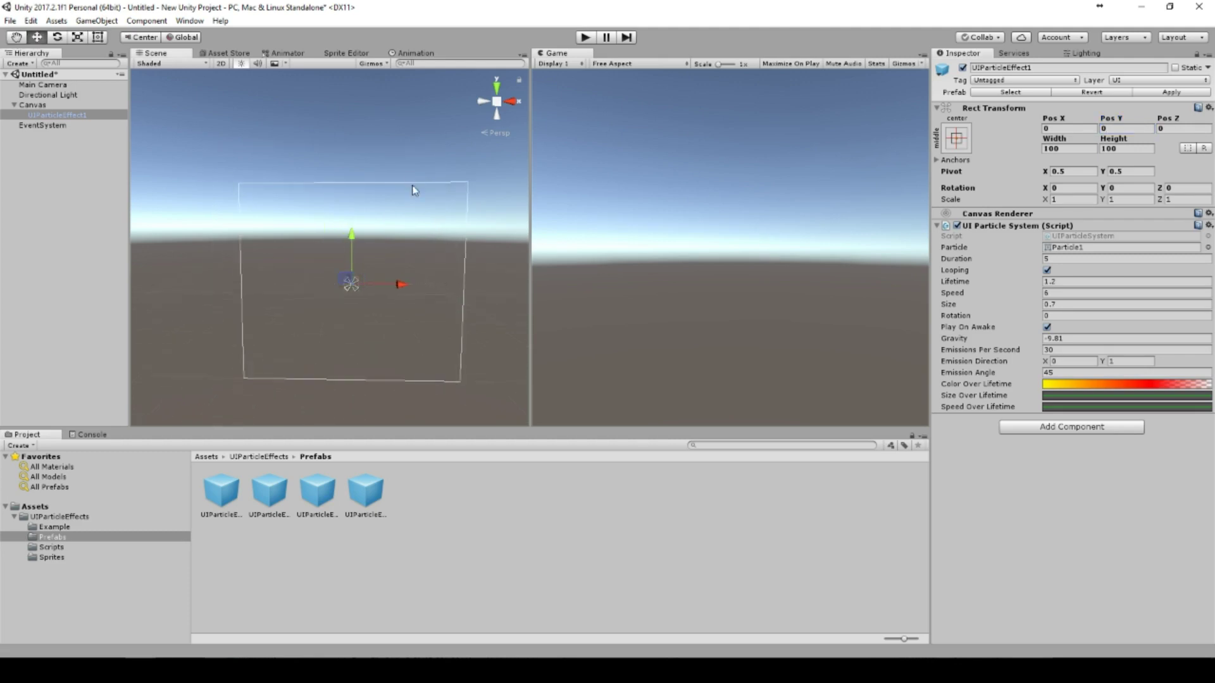
click(585, 37)
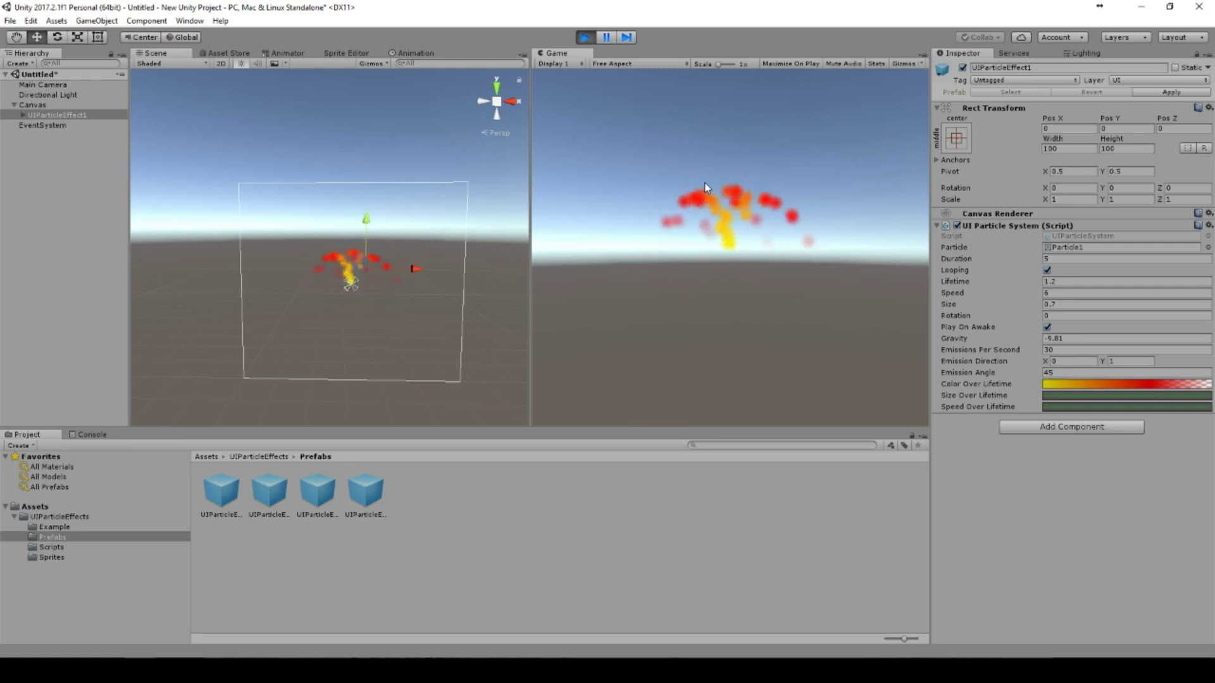
click(22, 115)
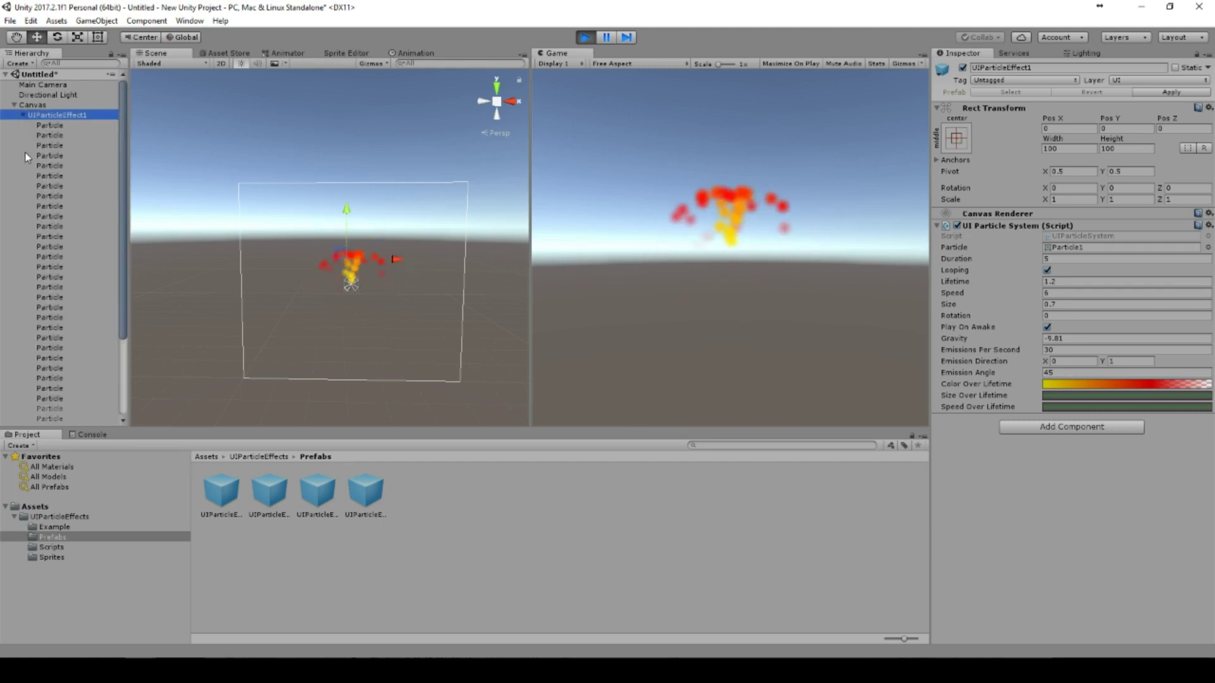
scroll(119, 314, down, 3)
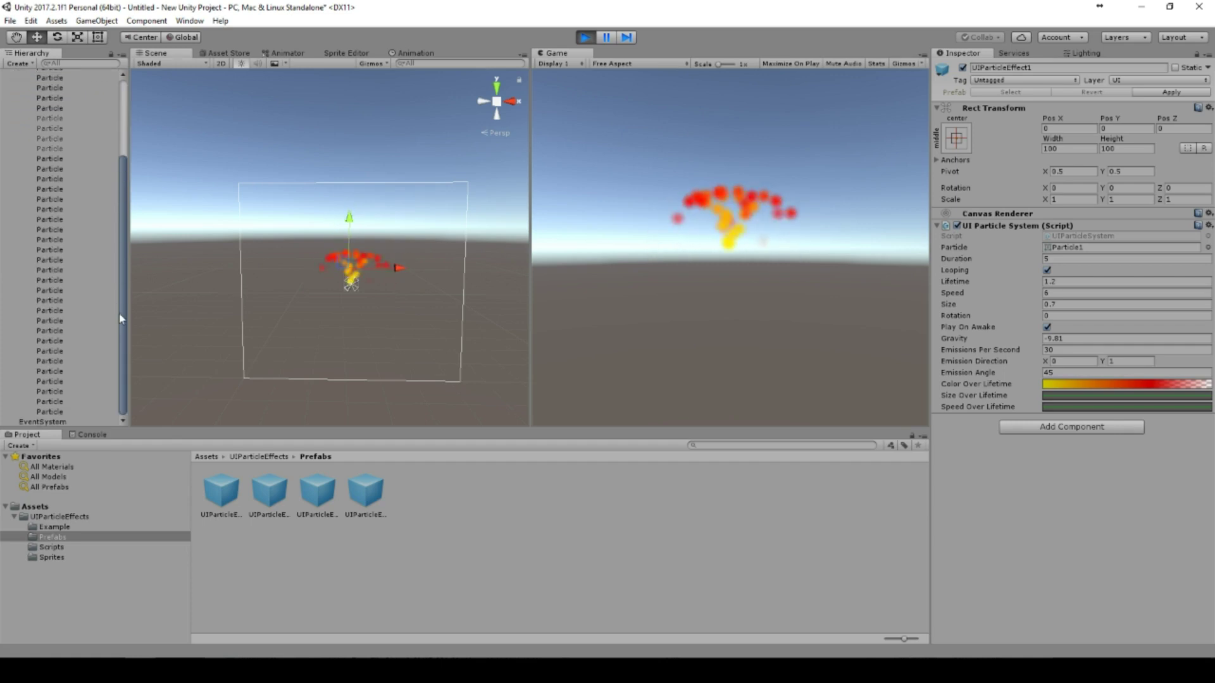
scroll(119, 314, up, 5)
click(49, 125)
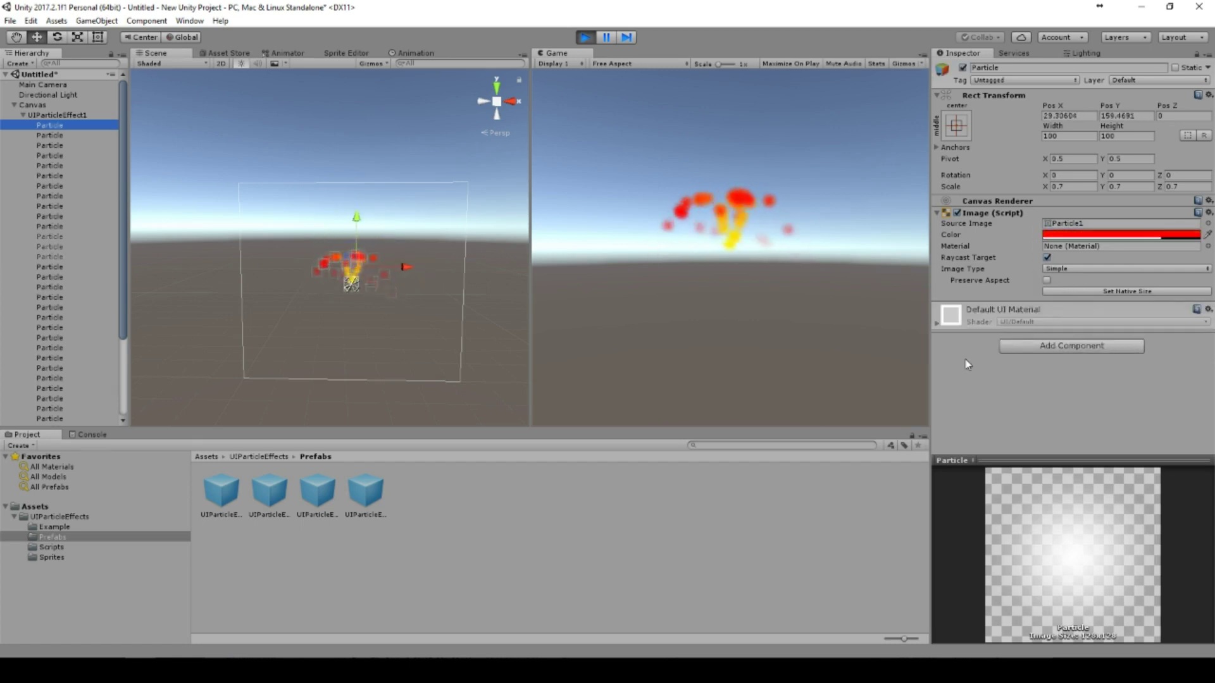
scroll(120, 172, down, 3)
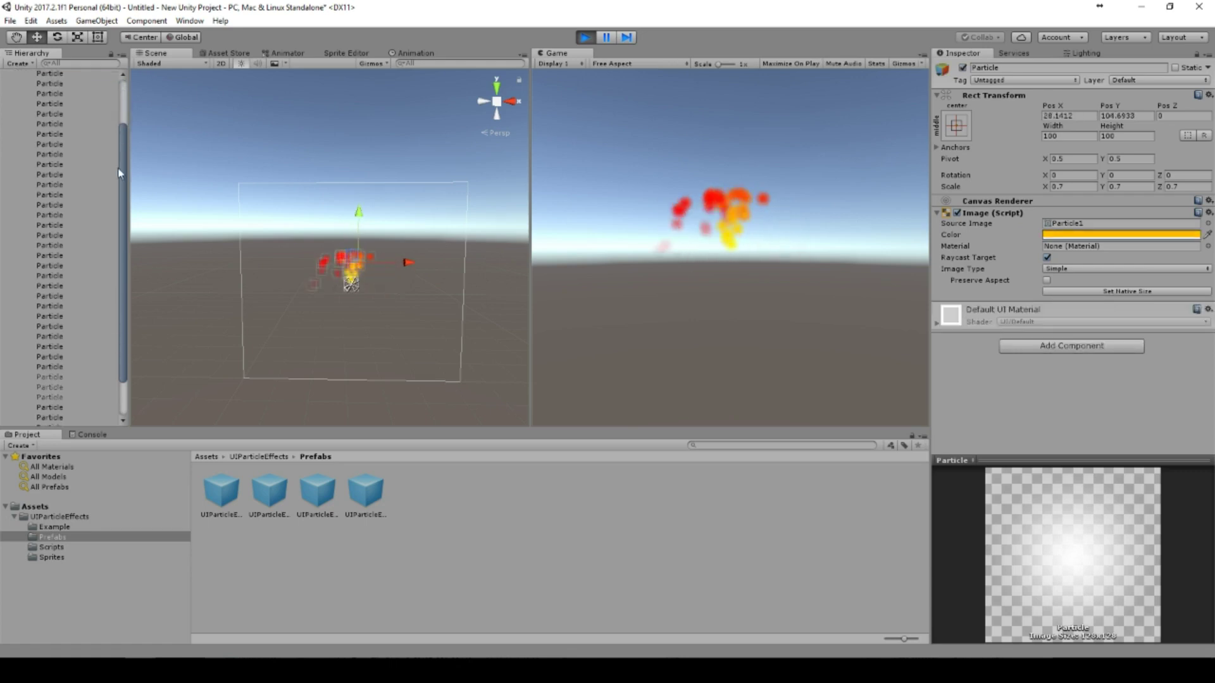
scroll(120, 172, down, 2)
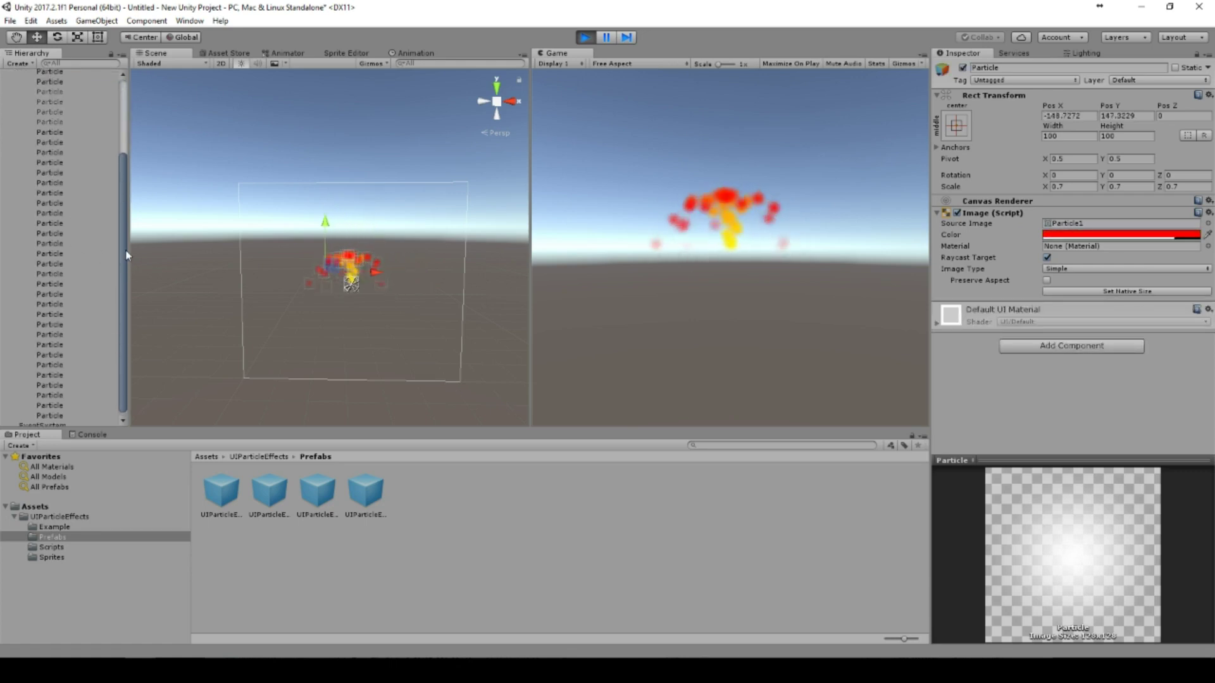
scroll(127, 255, up, 5)
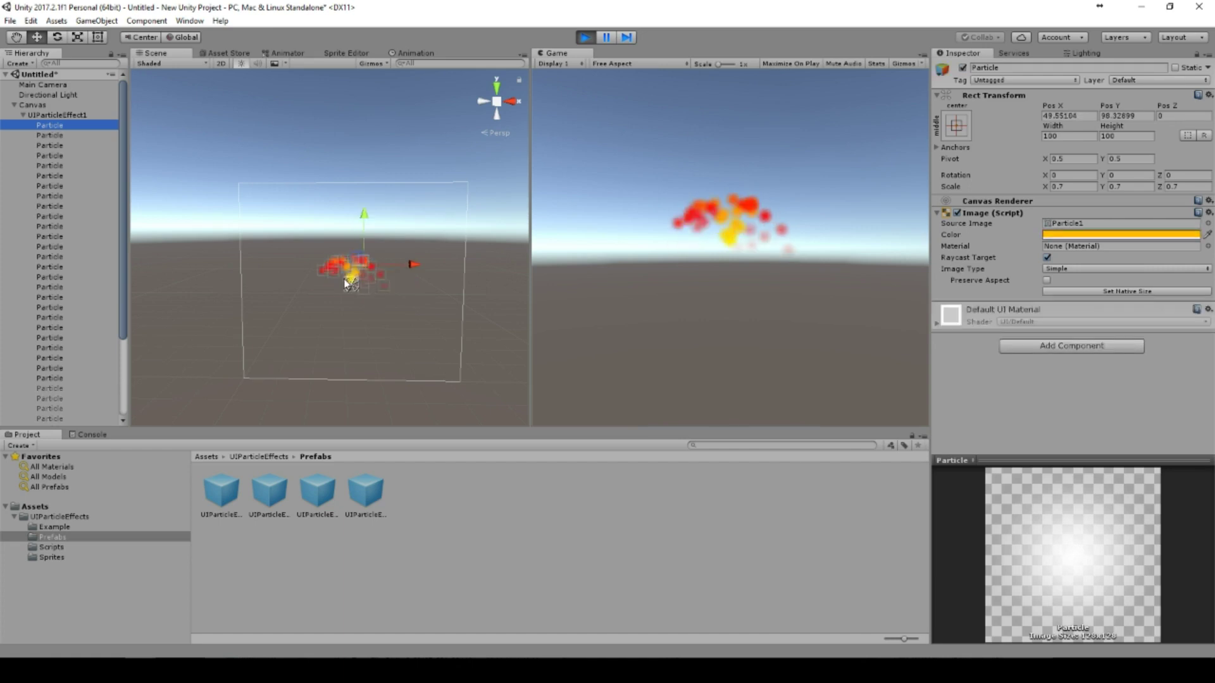
click(64, 117)
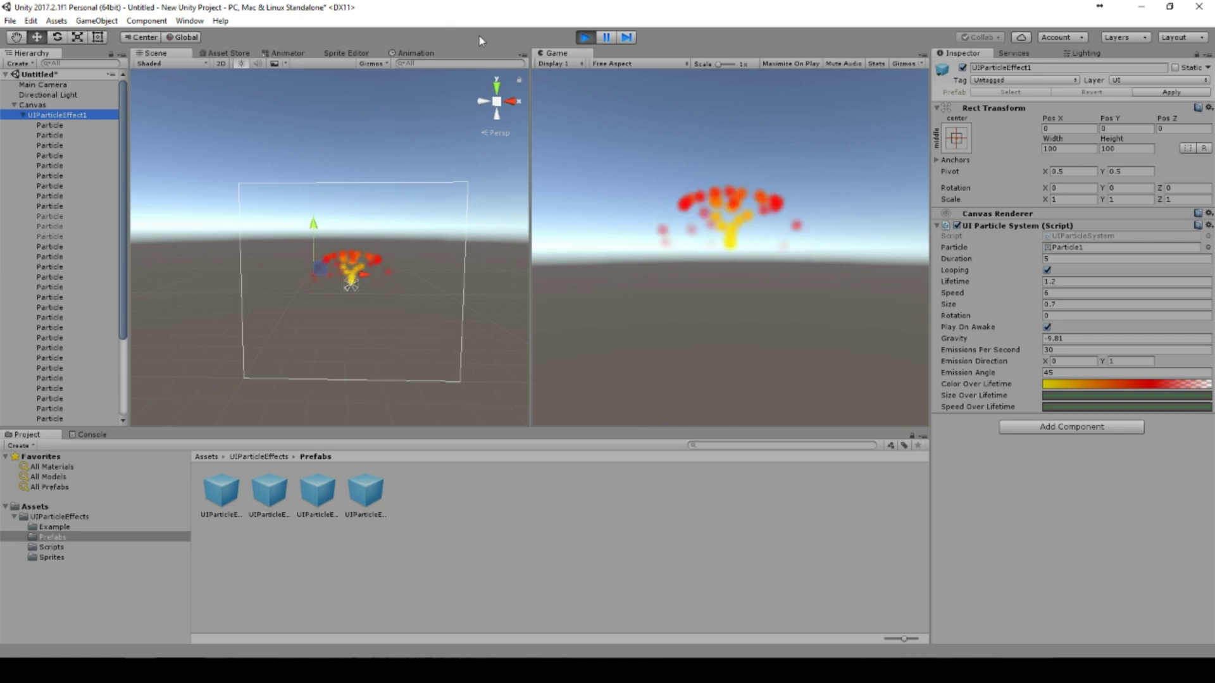
- Switch the effect's particle sprite from Particle1 to Particle4 and replay the preview
click(585, 36)
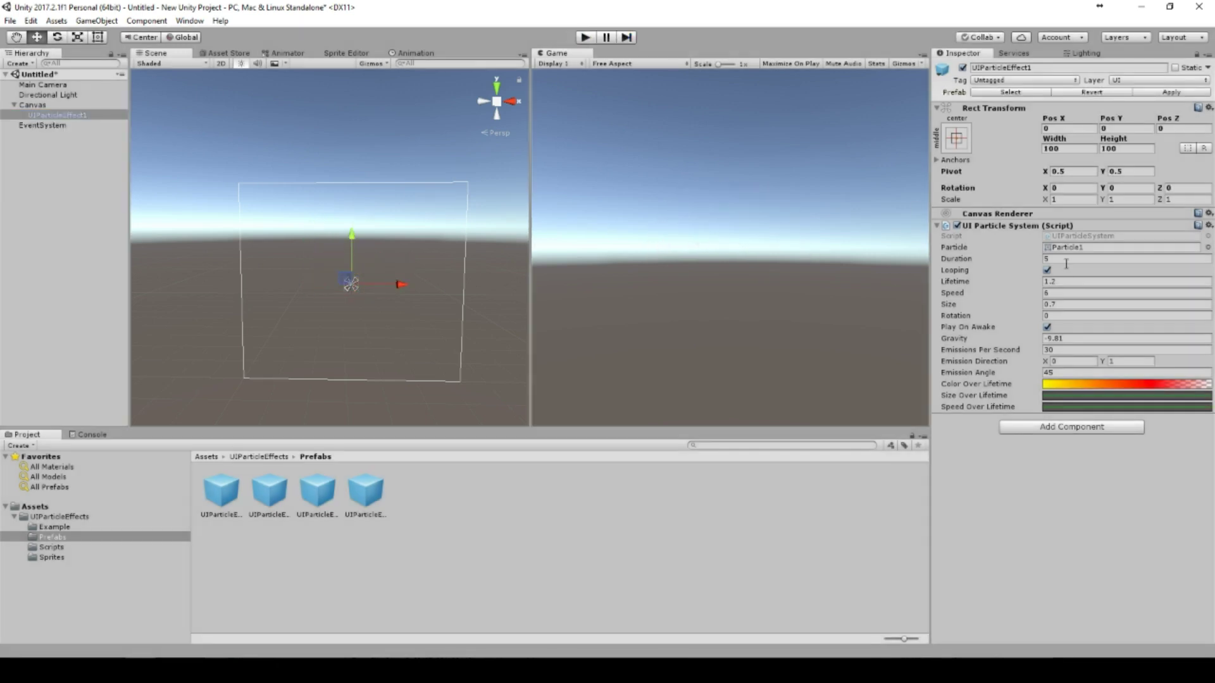
click(1207, 247)
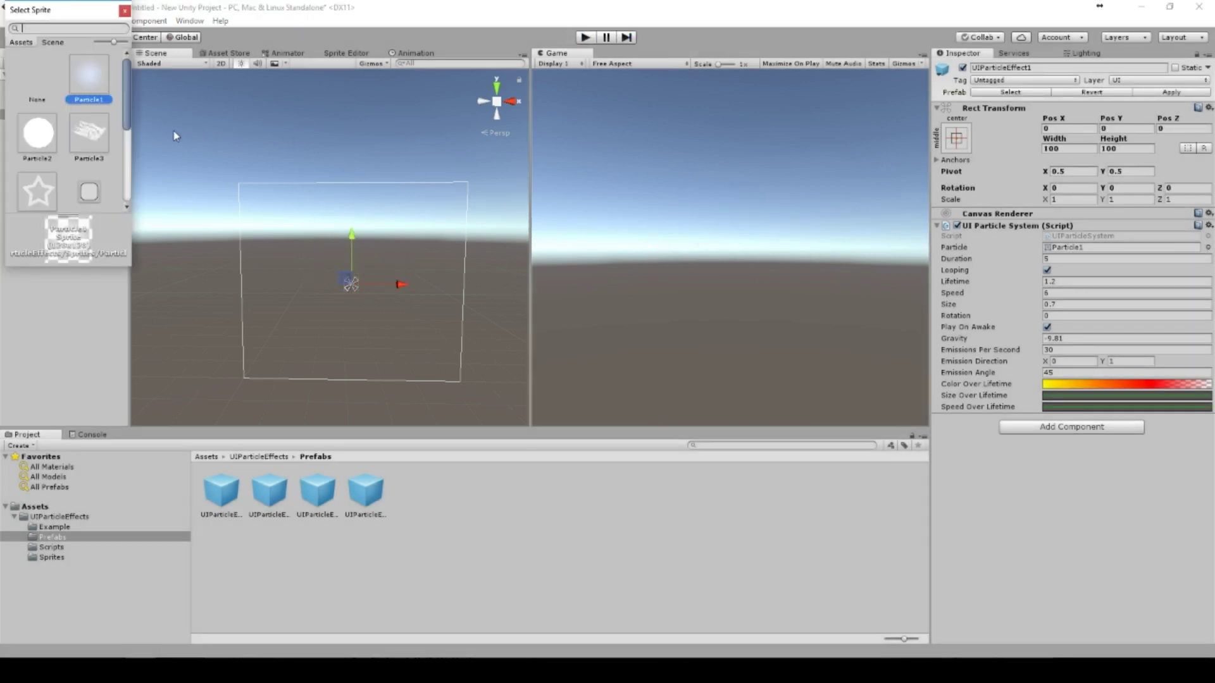
scroll(127, 104, down, 2)
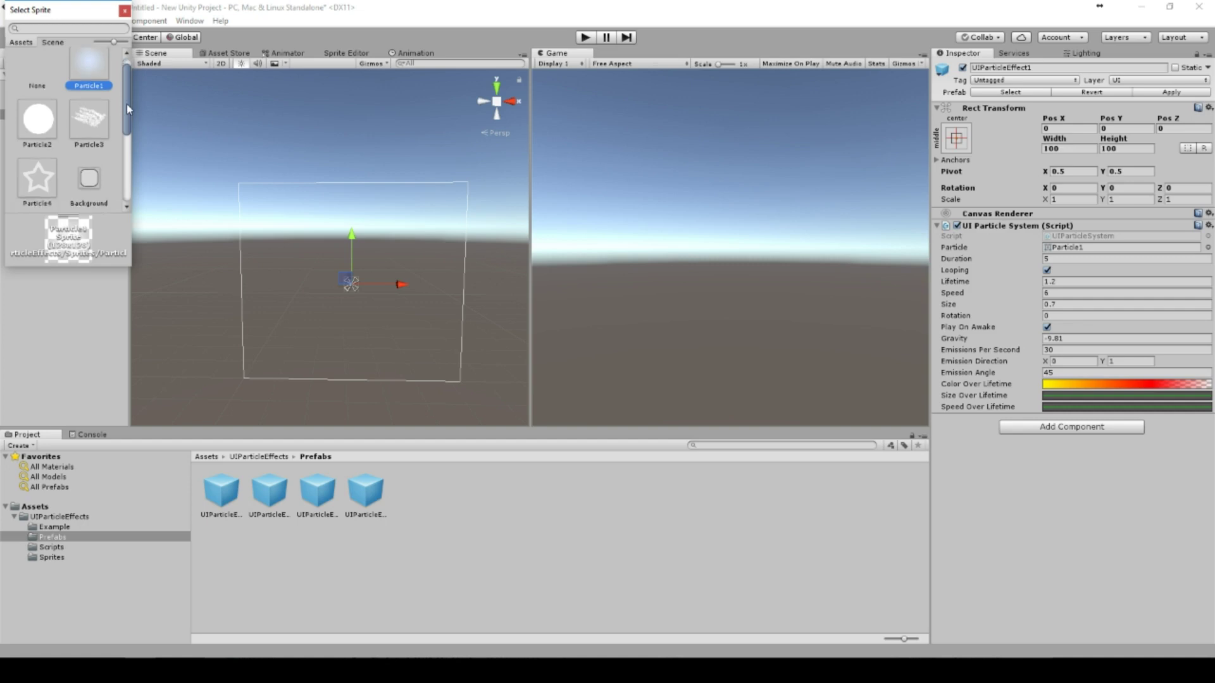
double_click(36, 173)
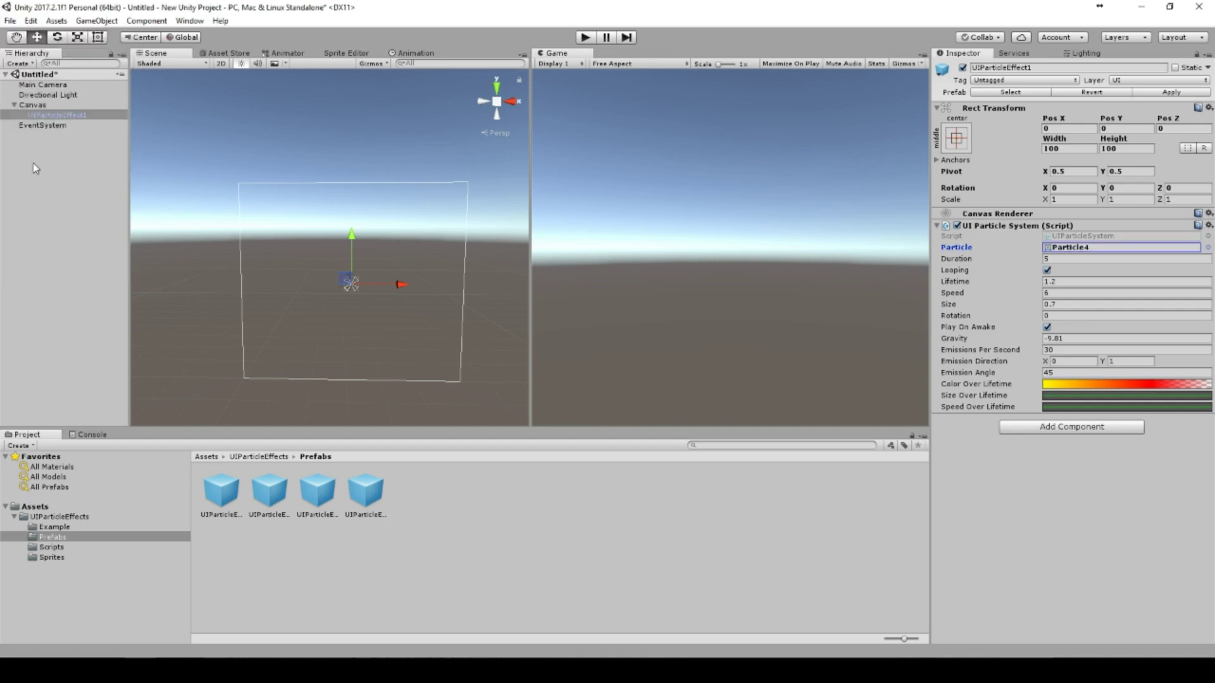
click(586, 37)
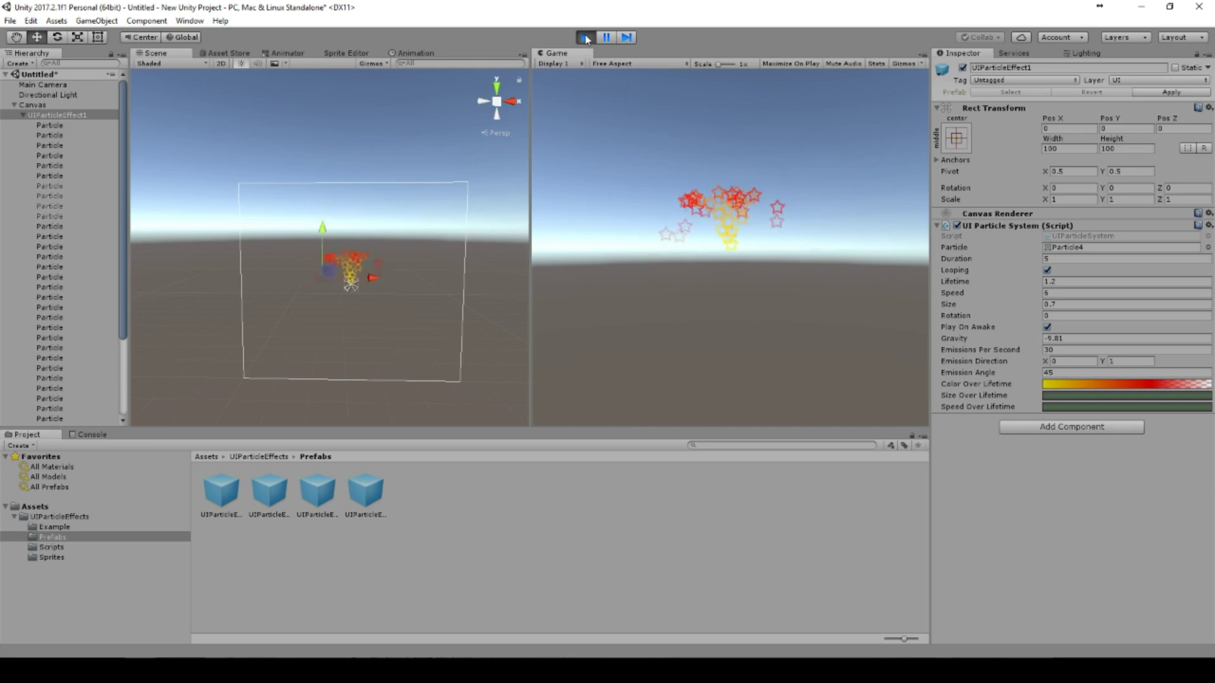
- Turn off Looping and preview the non-looping star emission
key(ctrl+p)
click(1047, 271)
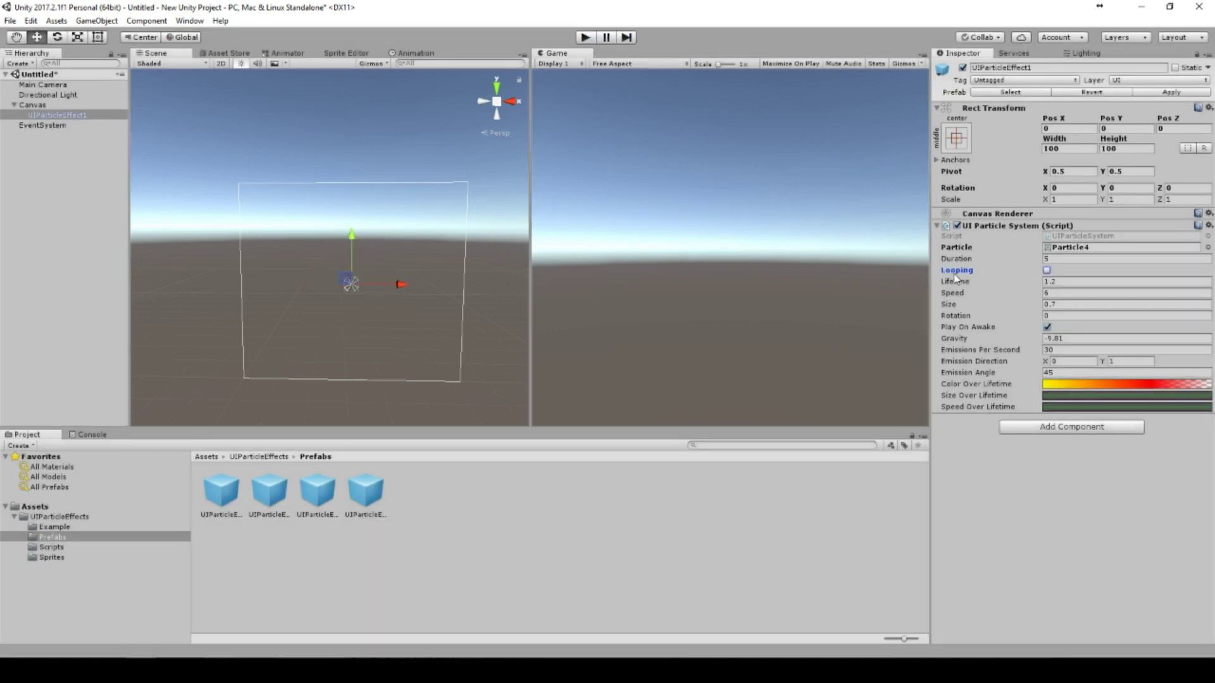
click(585, 38)
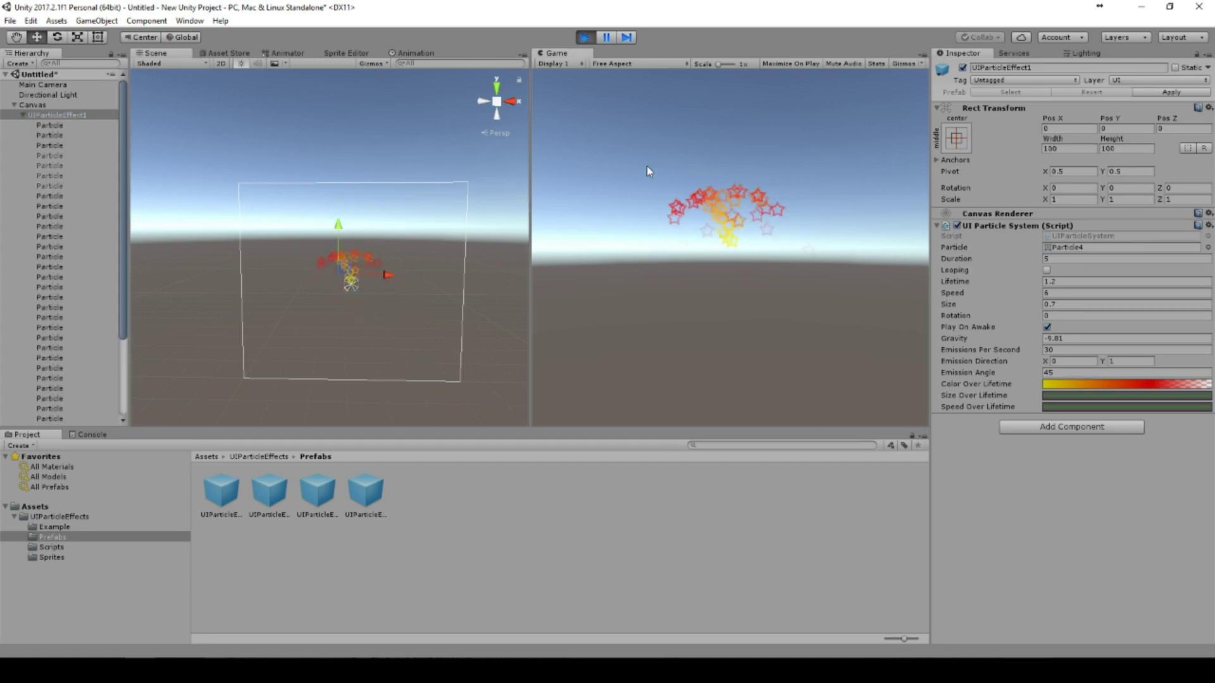
click(729, 242)
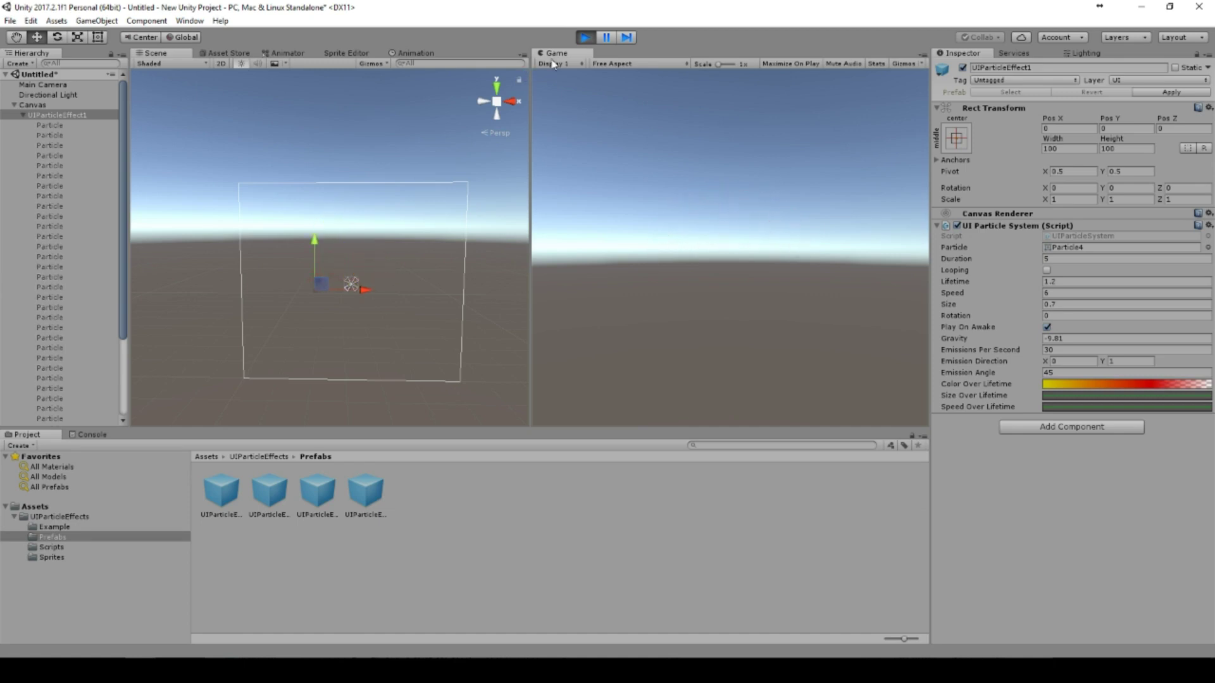
click(585, 36)
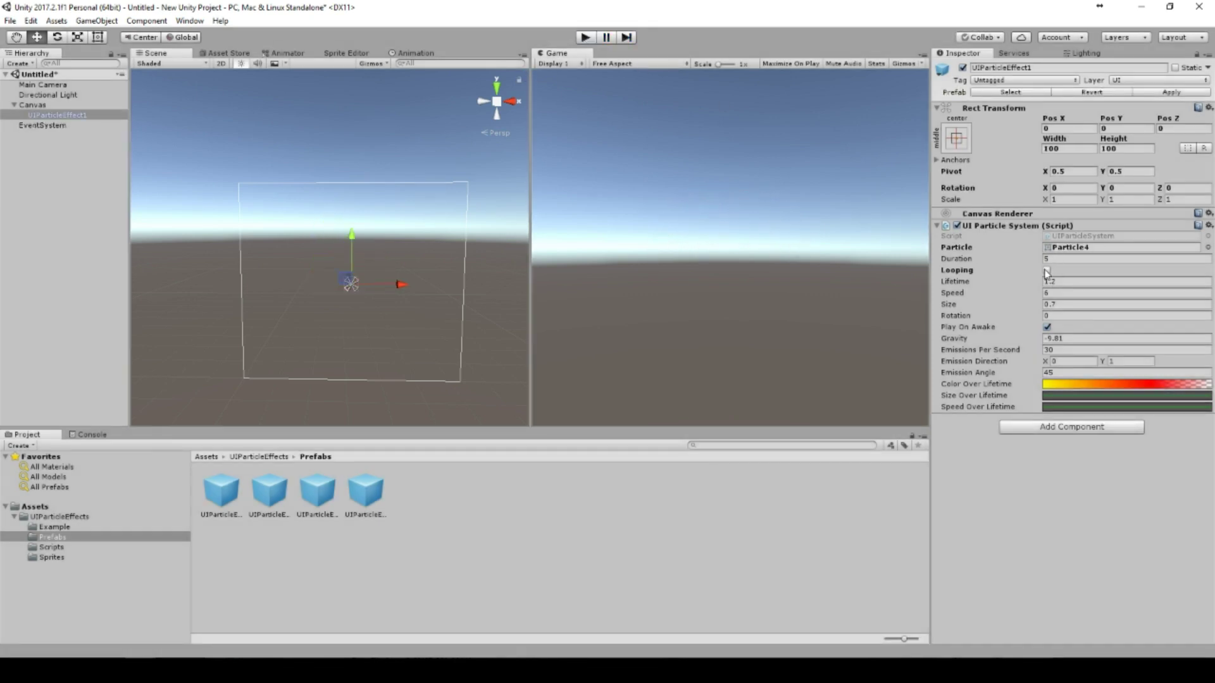
- Set Duration to 1 with Looping off and preview the single short burst
click(1047, 270)
click(1066, 259)
text(1)
click(1047, 270)
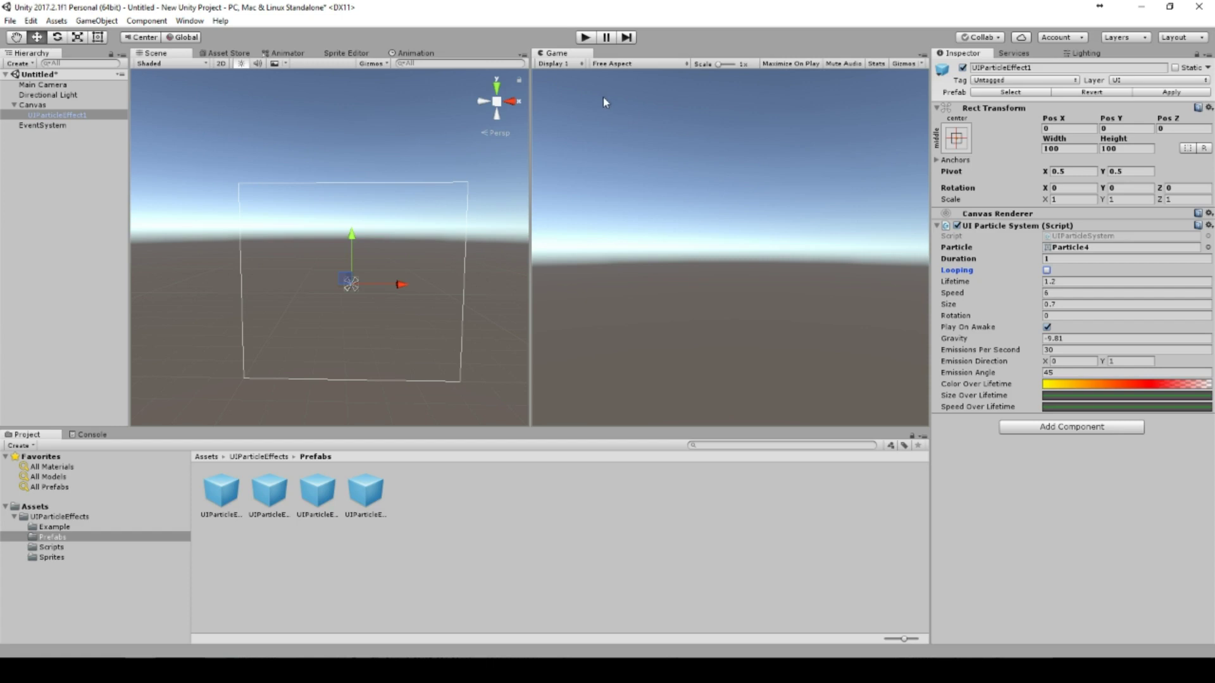
click(586, 37)
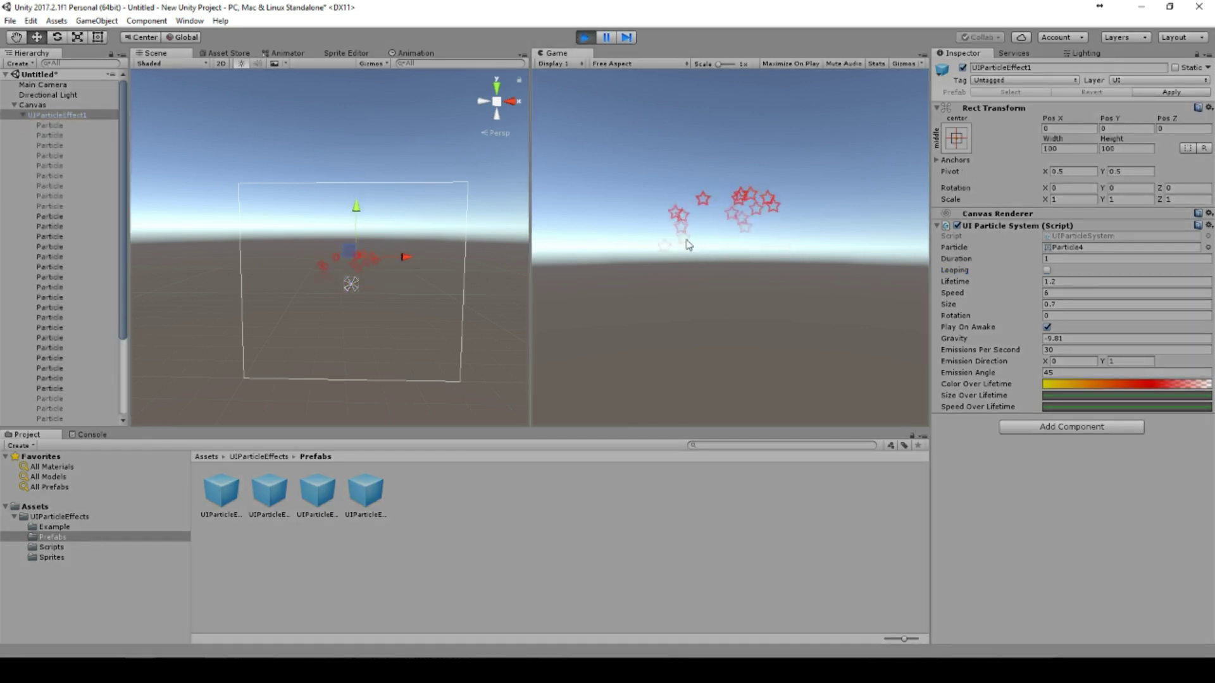
key(ctrl+p)
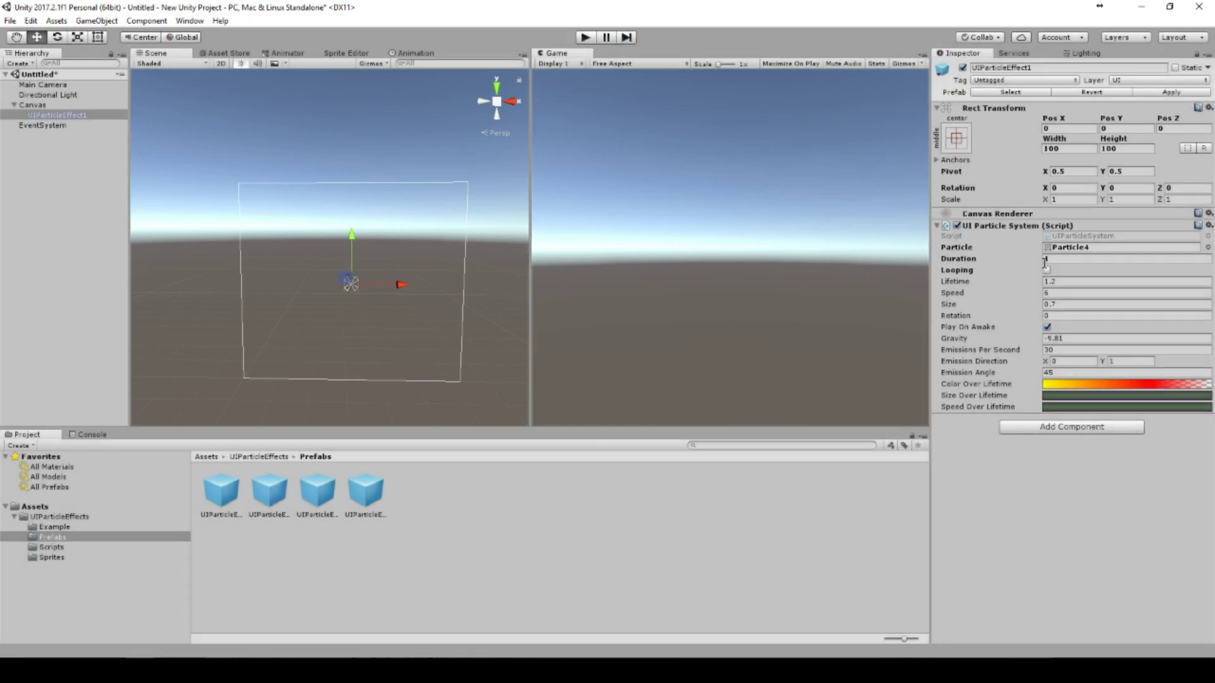
- Restore Duration 5, then preview Lifetime 0.5 and Lifetime 2 in turn
click(1012, 263)
click(584, 39)
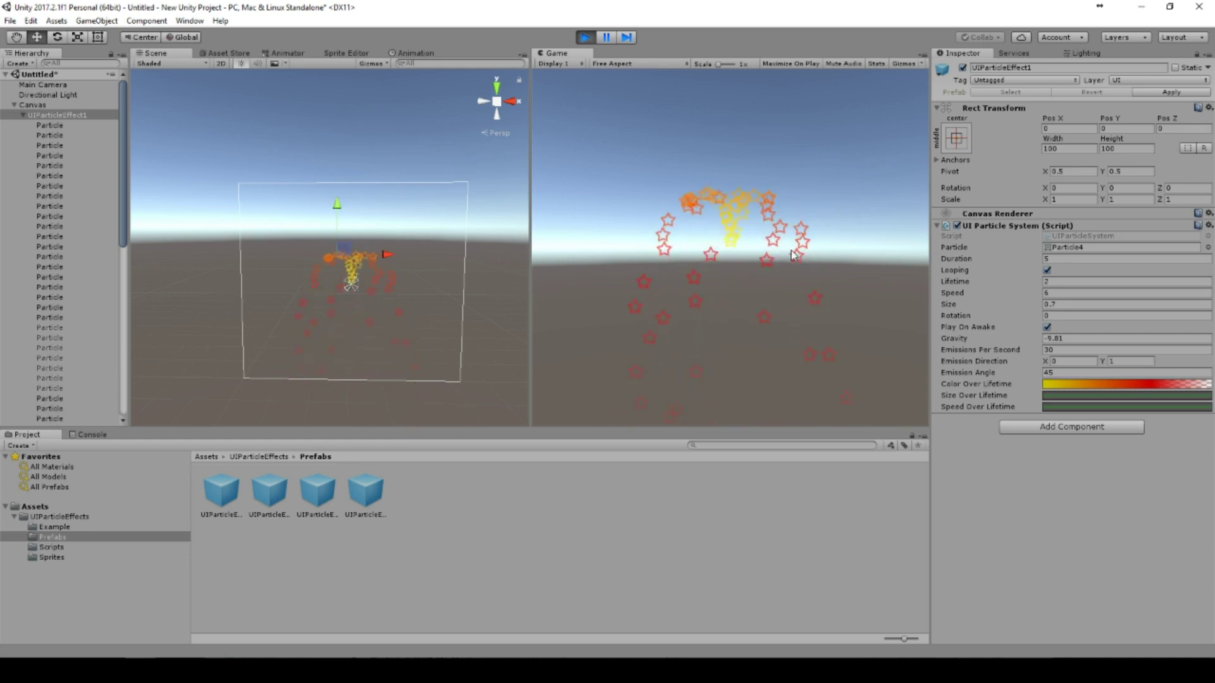
click(594, 38)
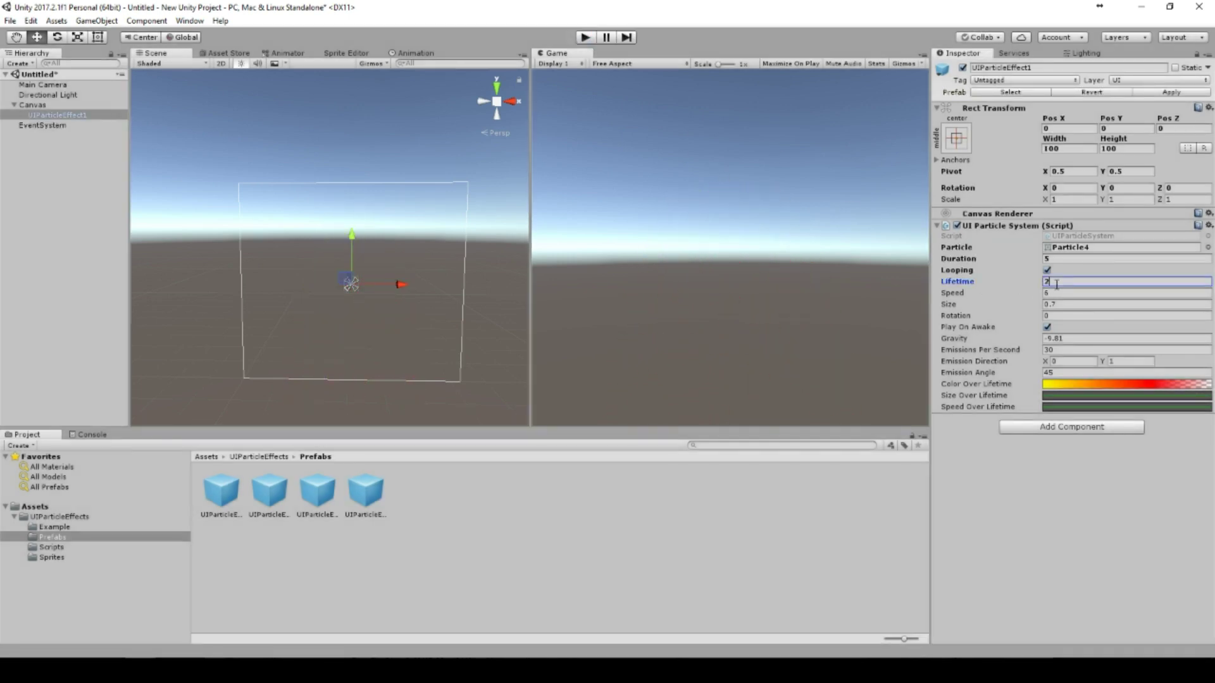
click(585, 38)
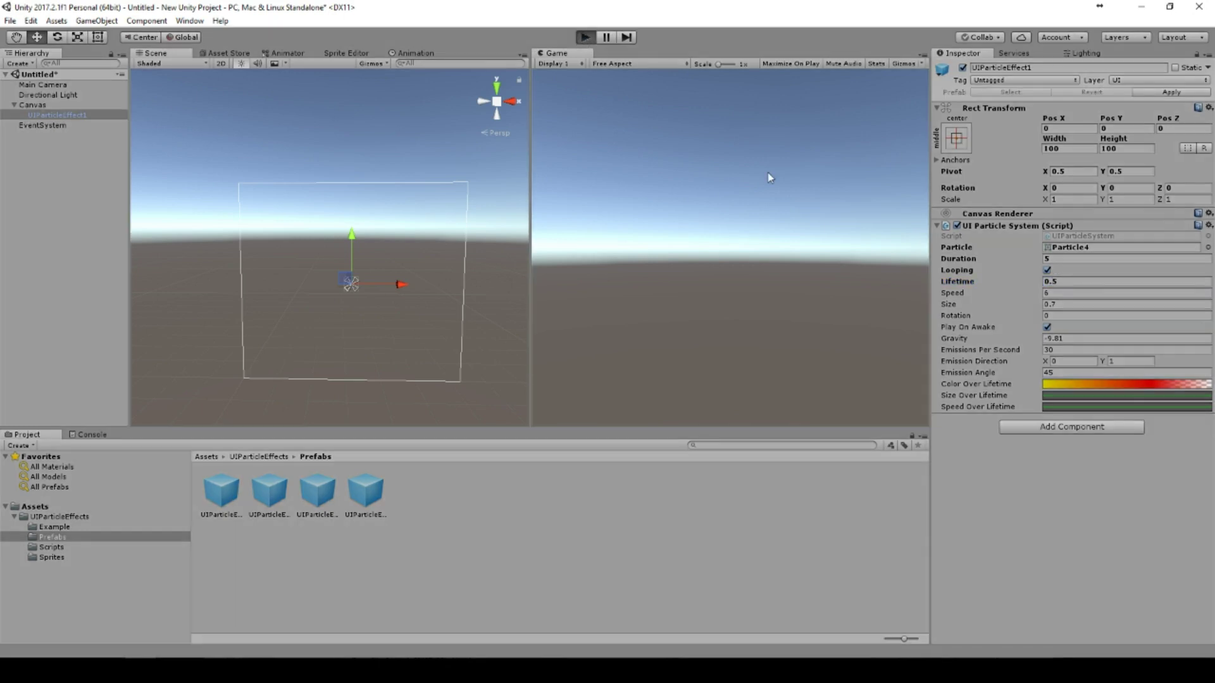
click(584, 38)
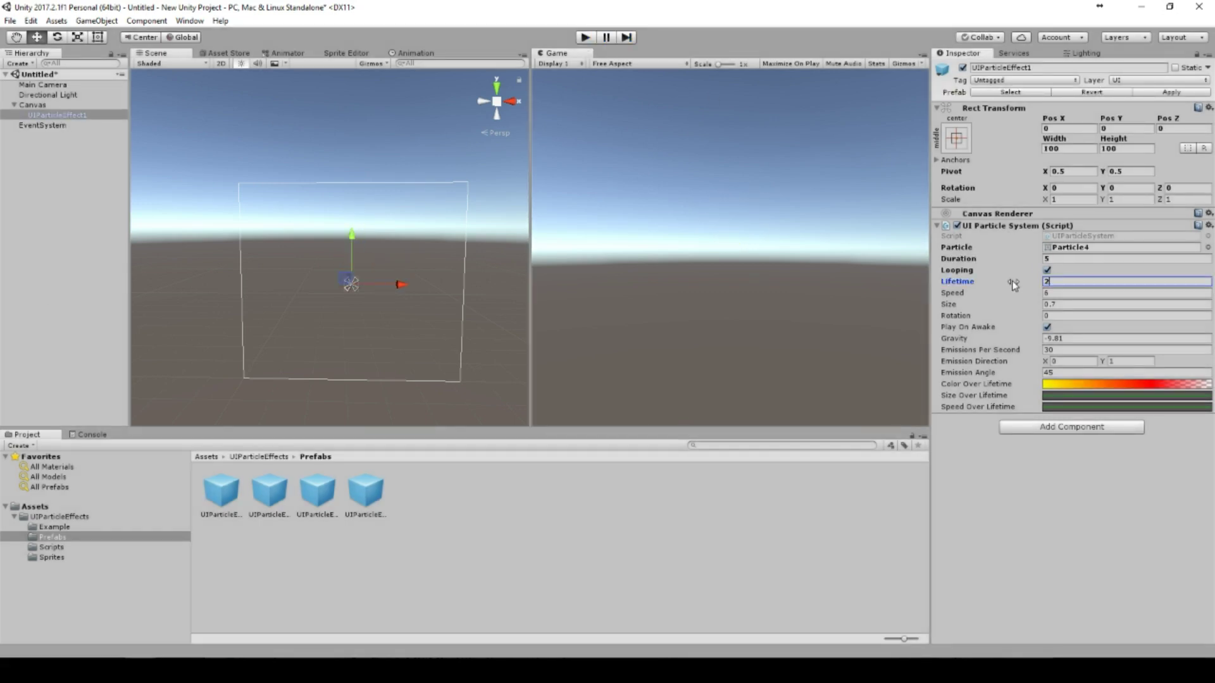
click(585, 38)
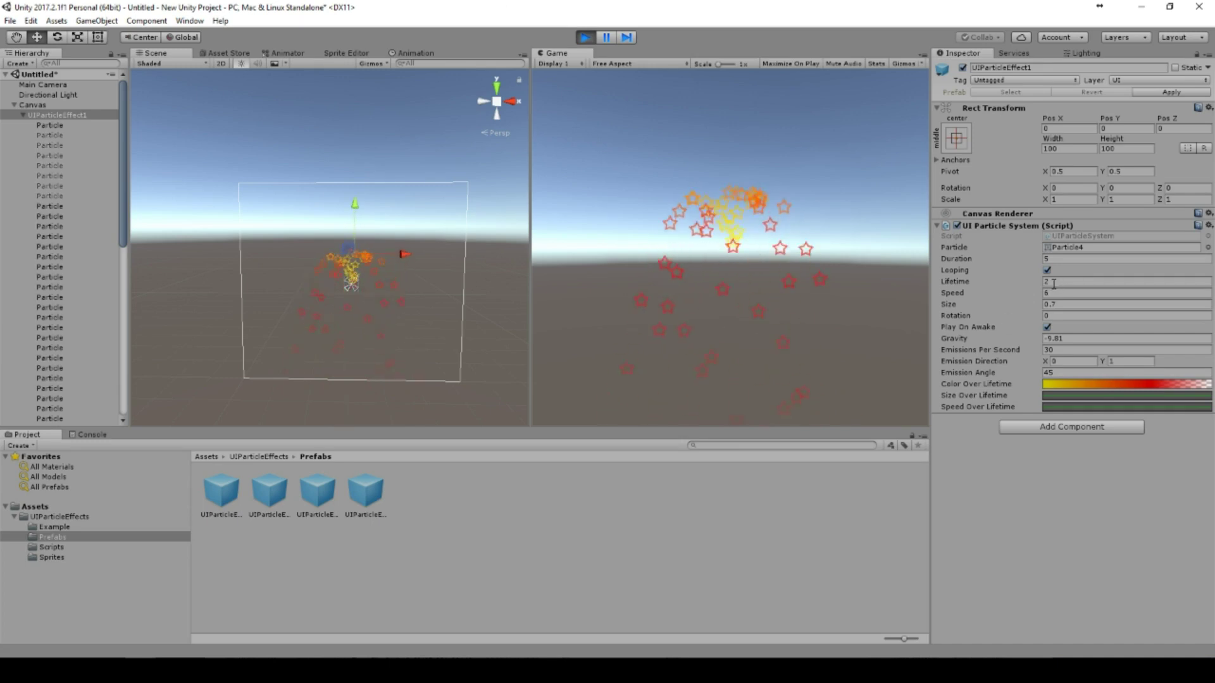
- Set the particle Speed to 8 and the Size to 1
click(1019, 293)
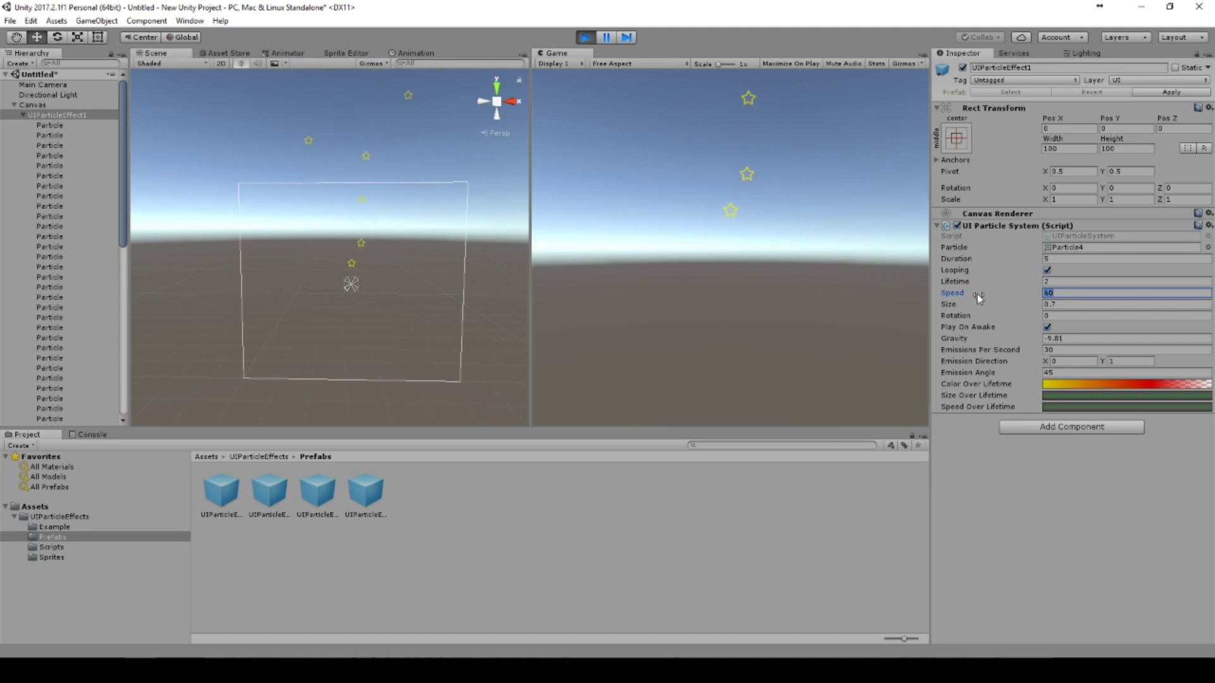
text(1)
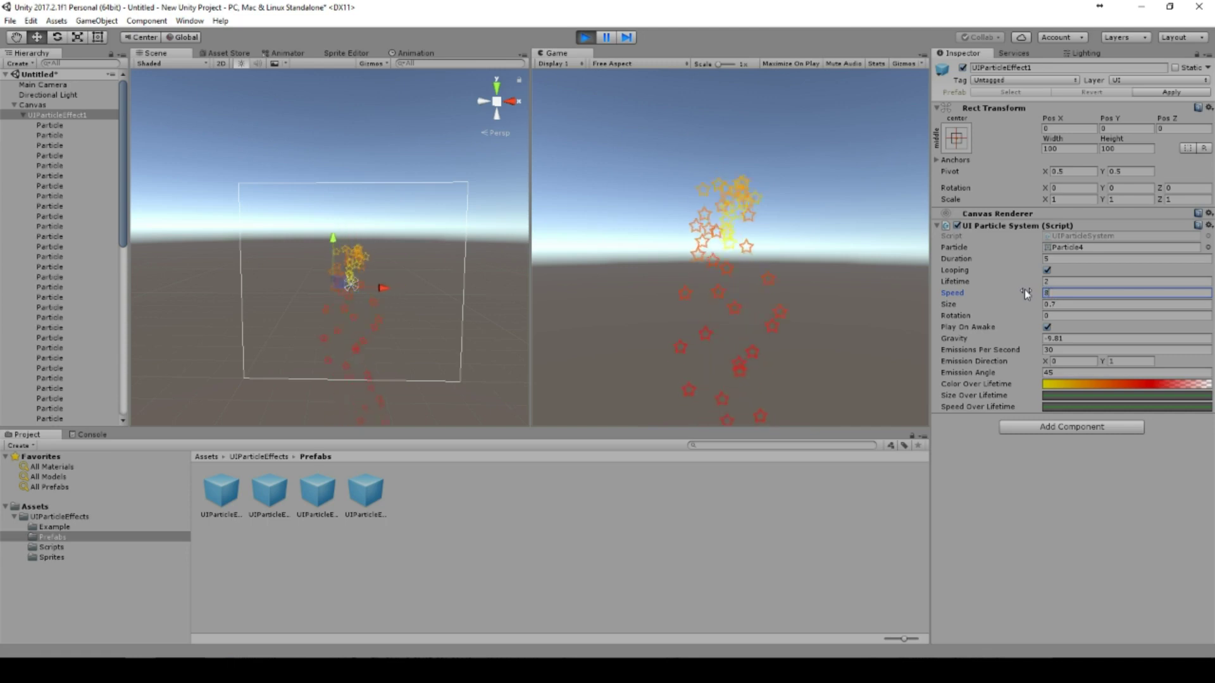
click(1086, 305)
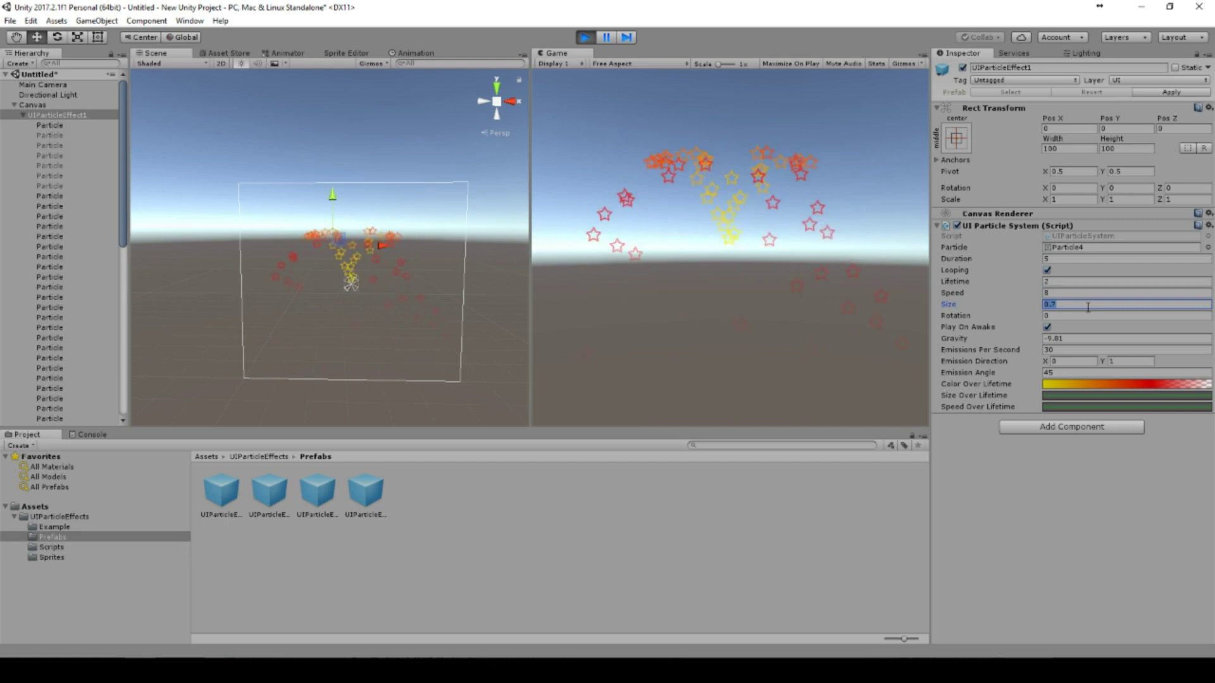
text(10)
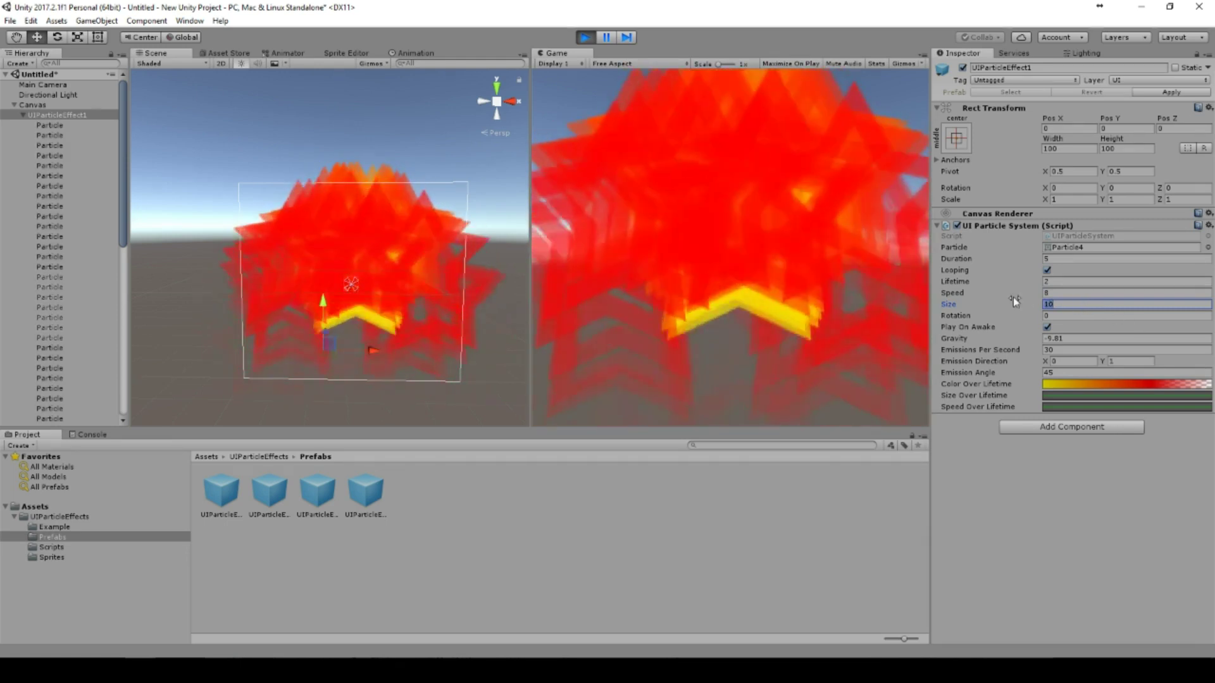
key(BackSpace)
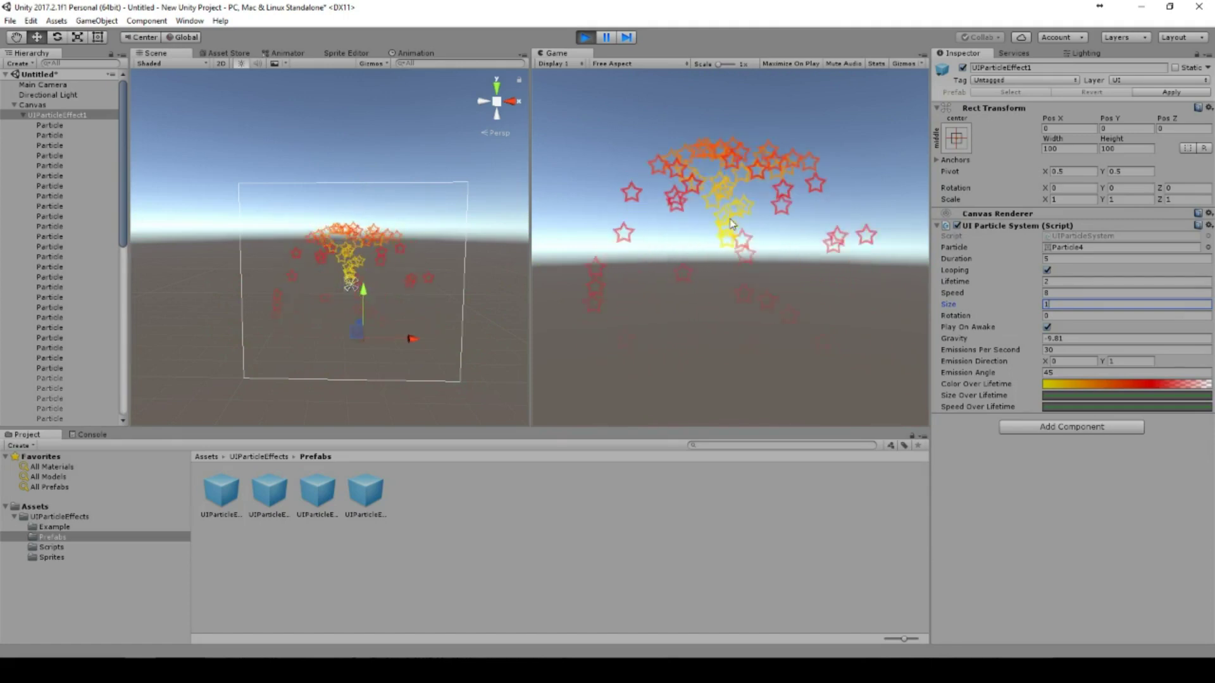
- Set the particle Rotation to 10 after briefly trying 360
click(950, 316)
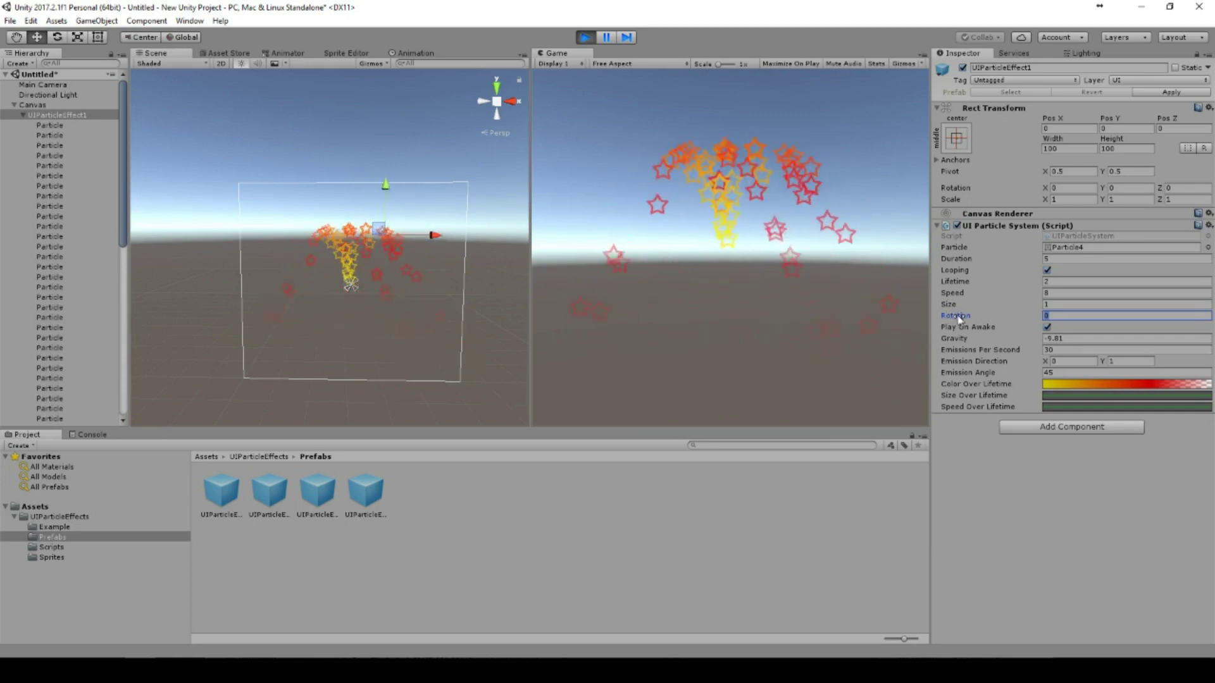
text(360)
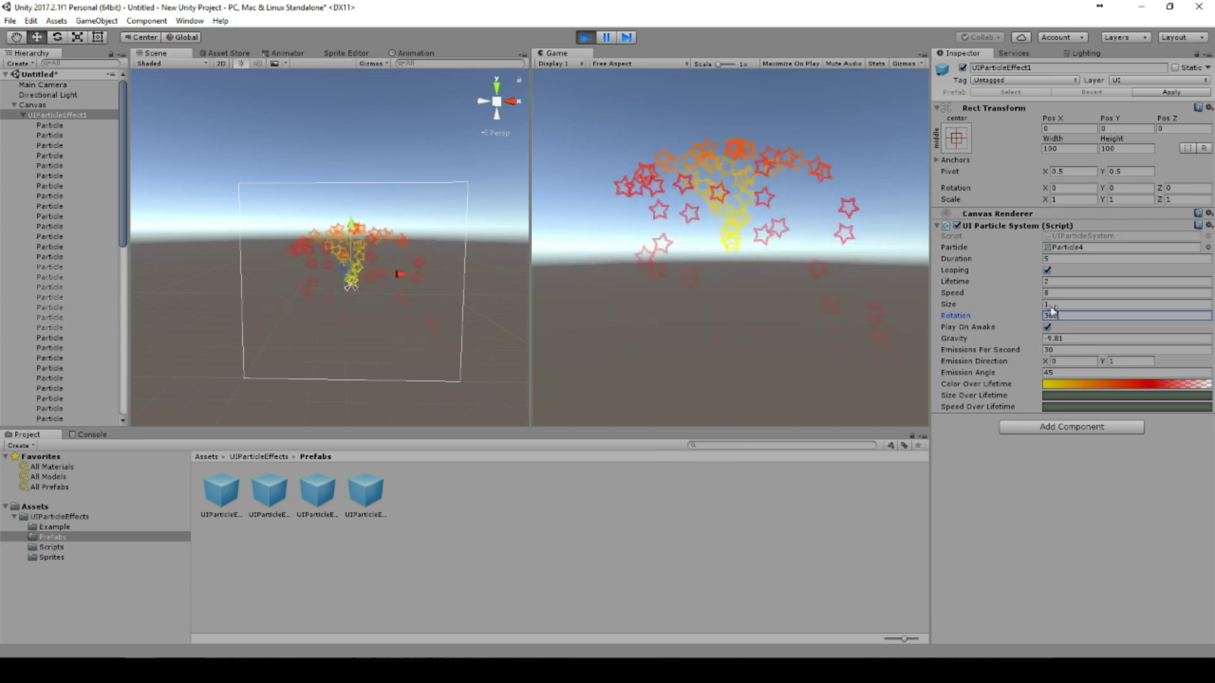
text(0)
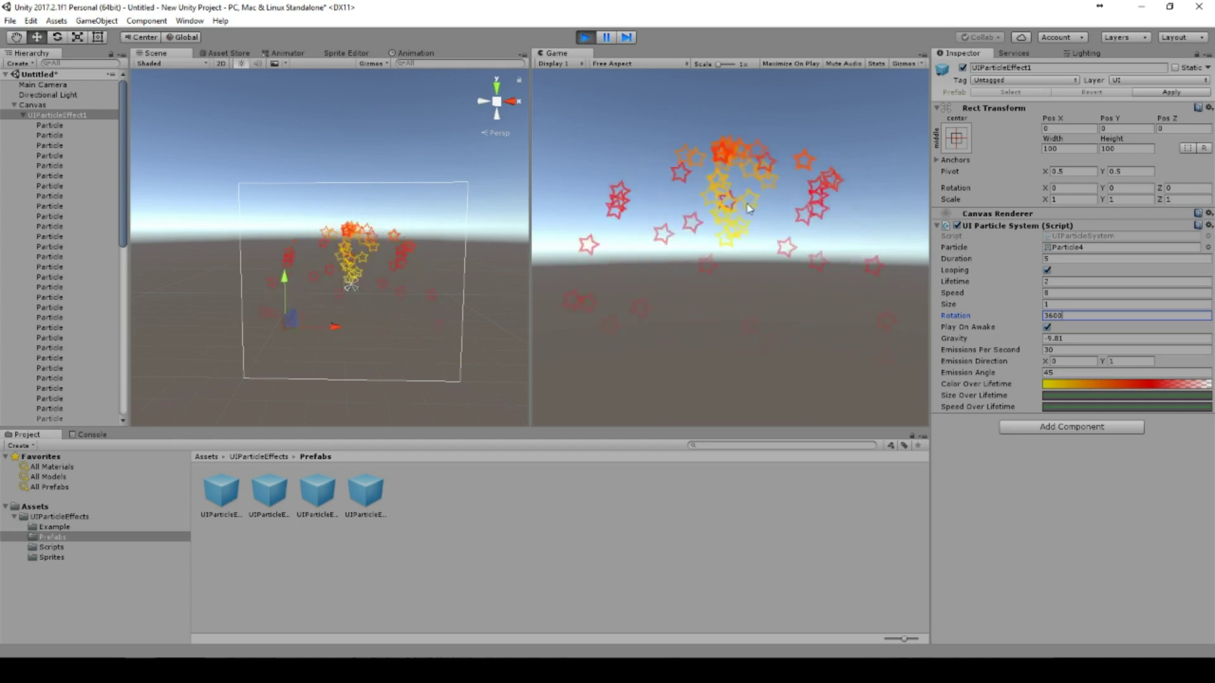
key(ctrl+a)
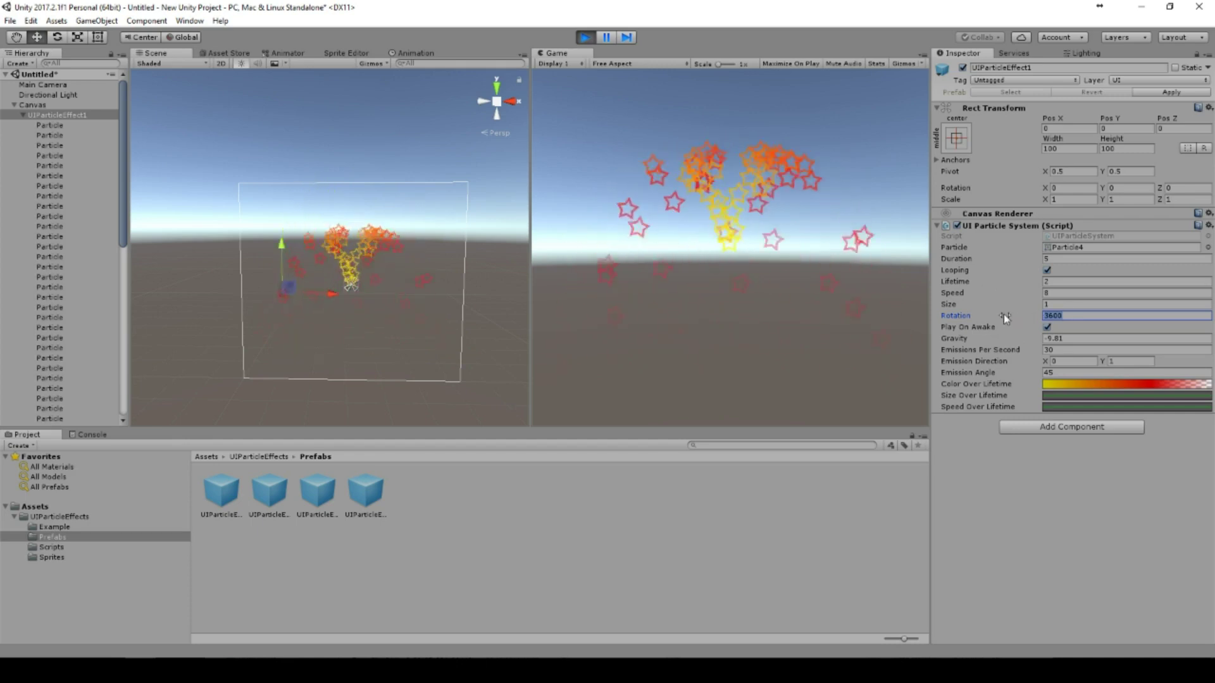
text(10)
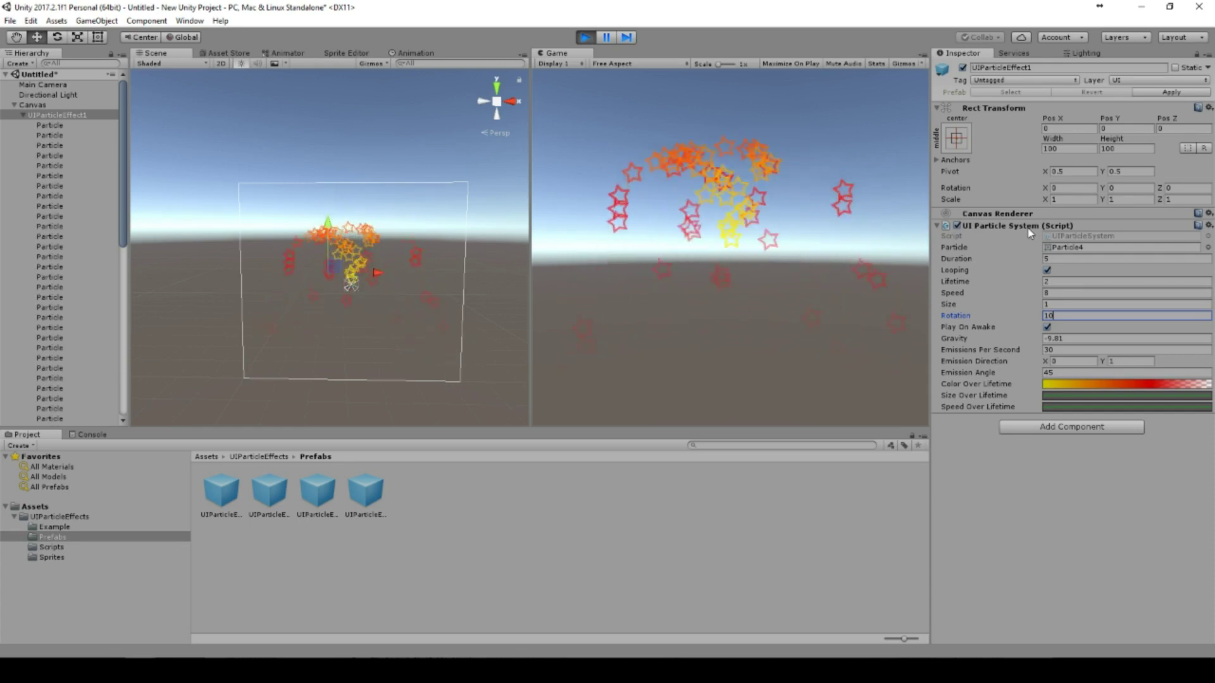
- Try Gravity -981, then exit Play mode so the play-mode tweaks revert
click(1080, 338)
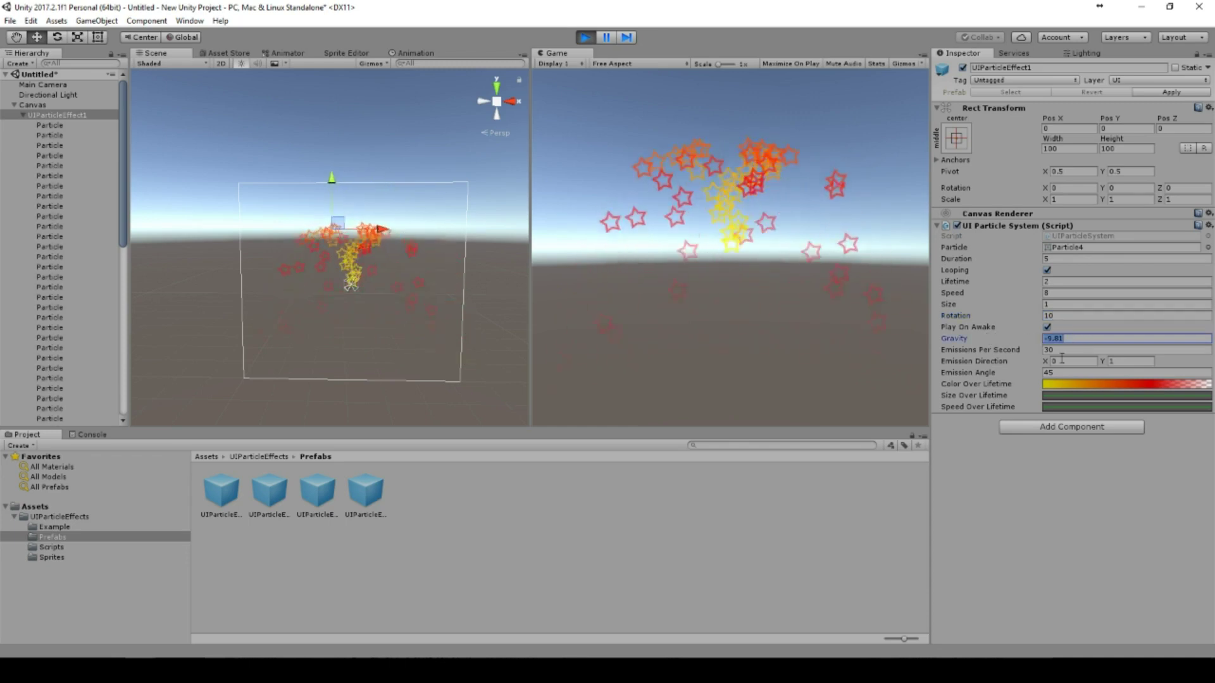
text(-981)
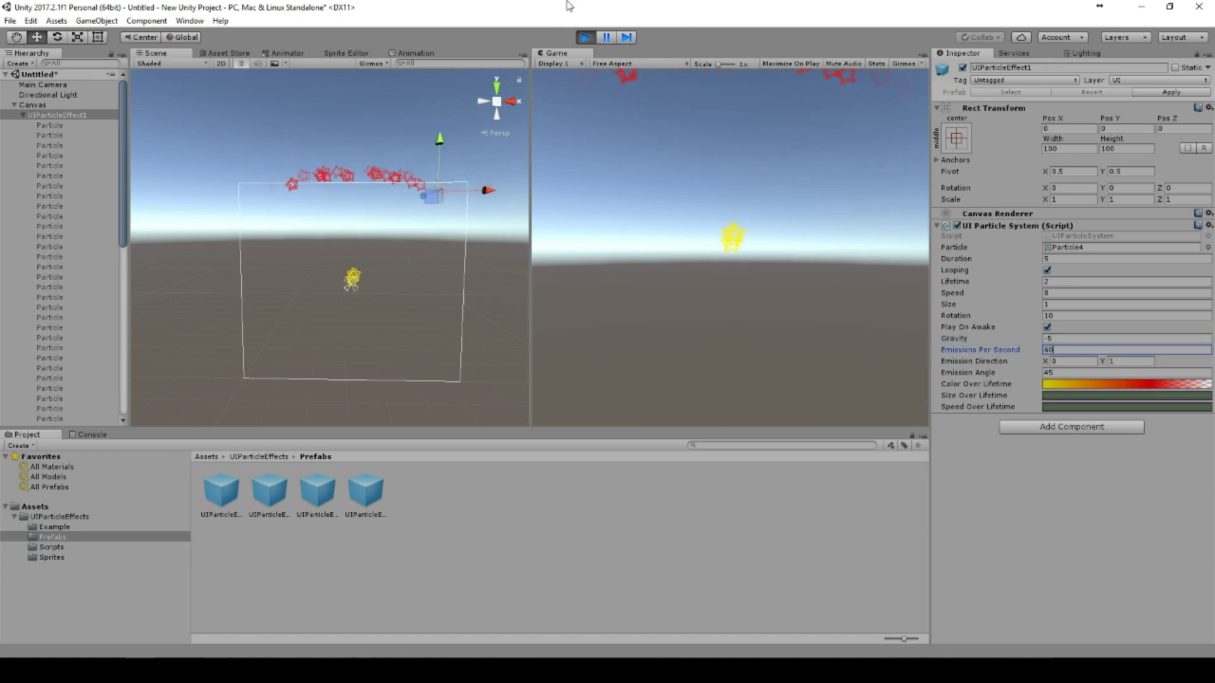
click(585, 38)
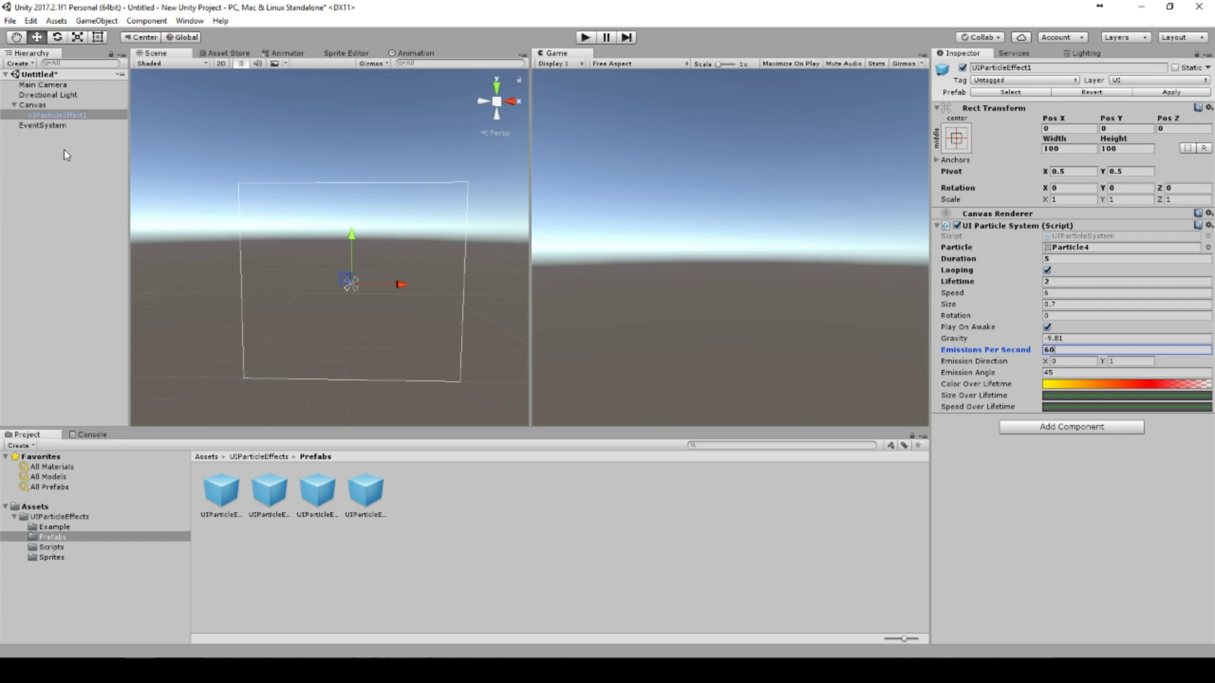
- Play the scene and try Emission Direction (-1, 0) with Emission Angle 180
click(594, 38)
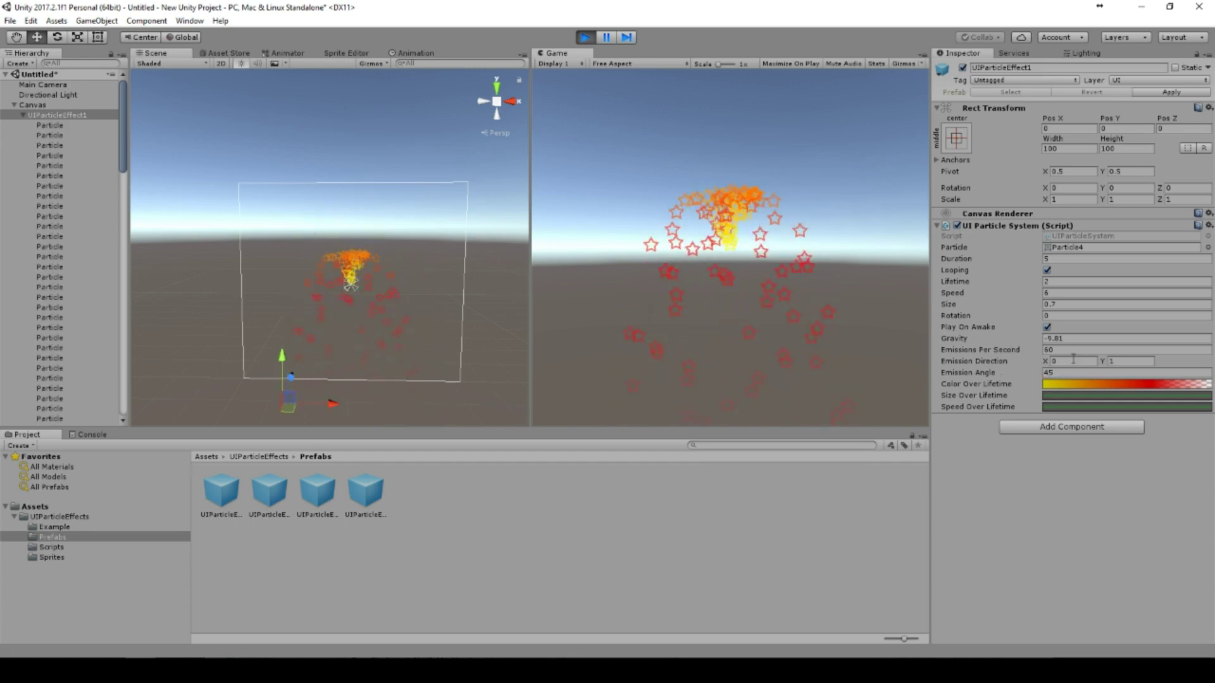
drag(1034, 362, 1039, 362)
key(Tab)
text(0)
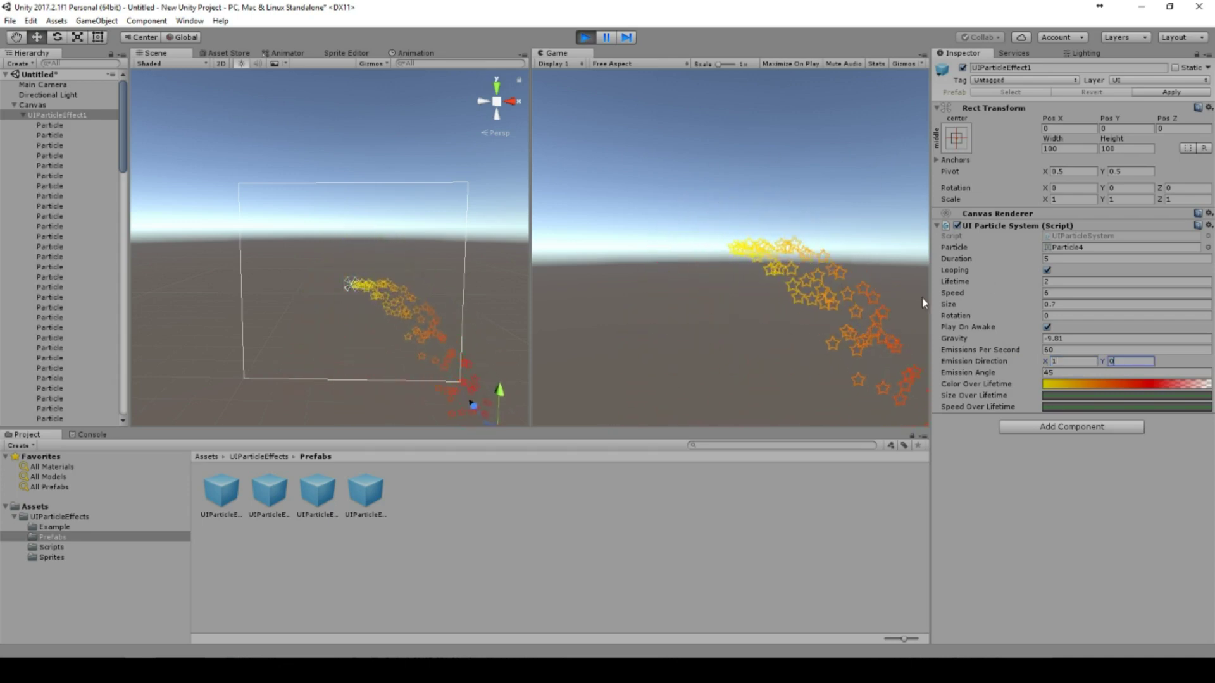
key(shift+Tab)
text(-1)
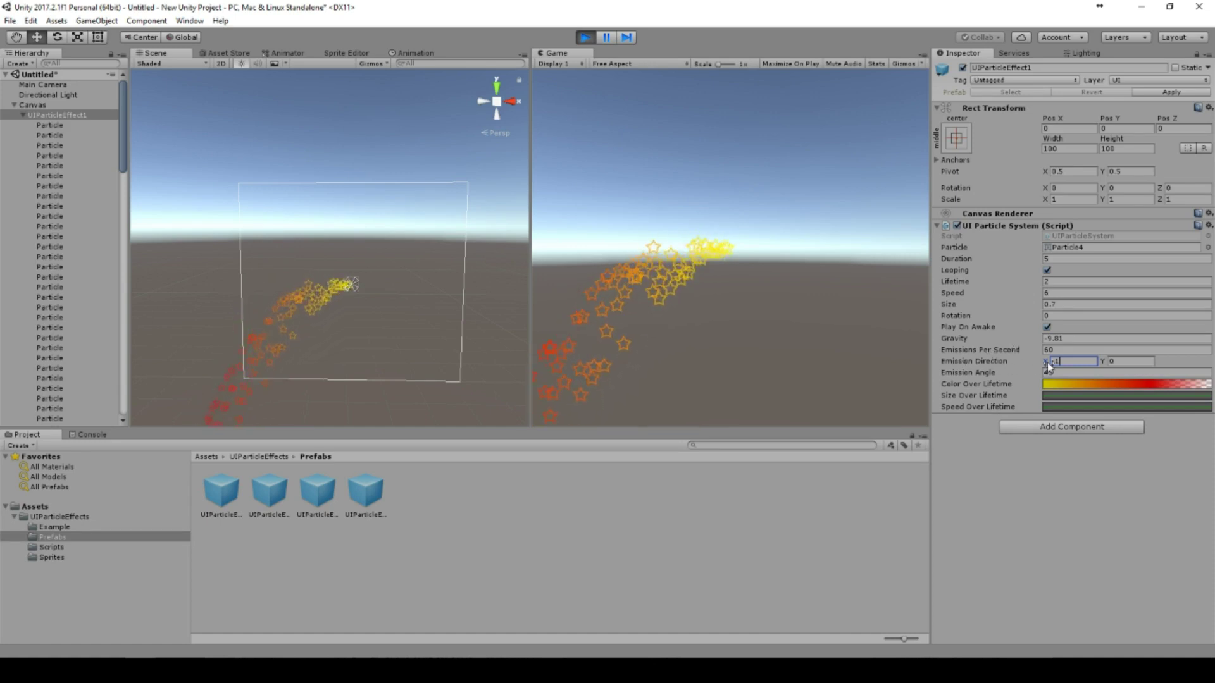
click(1000, 374)
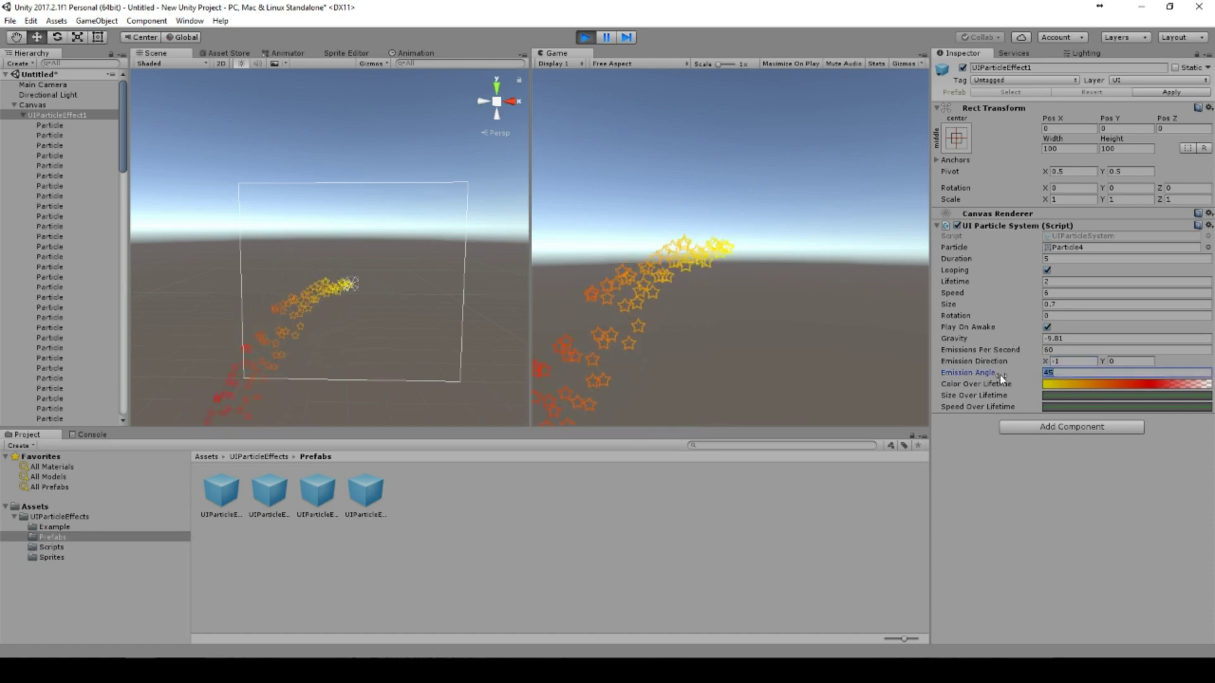
text(180)
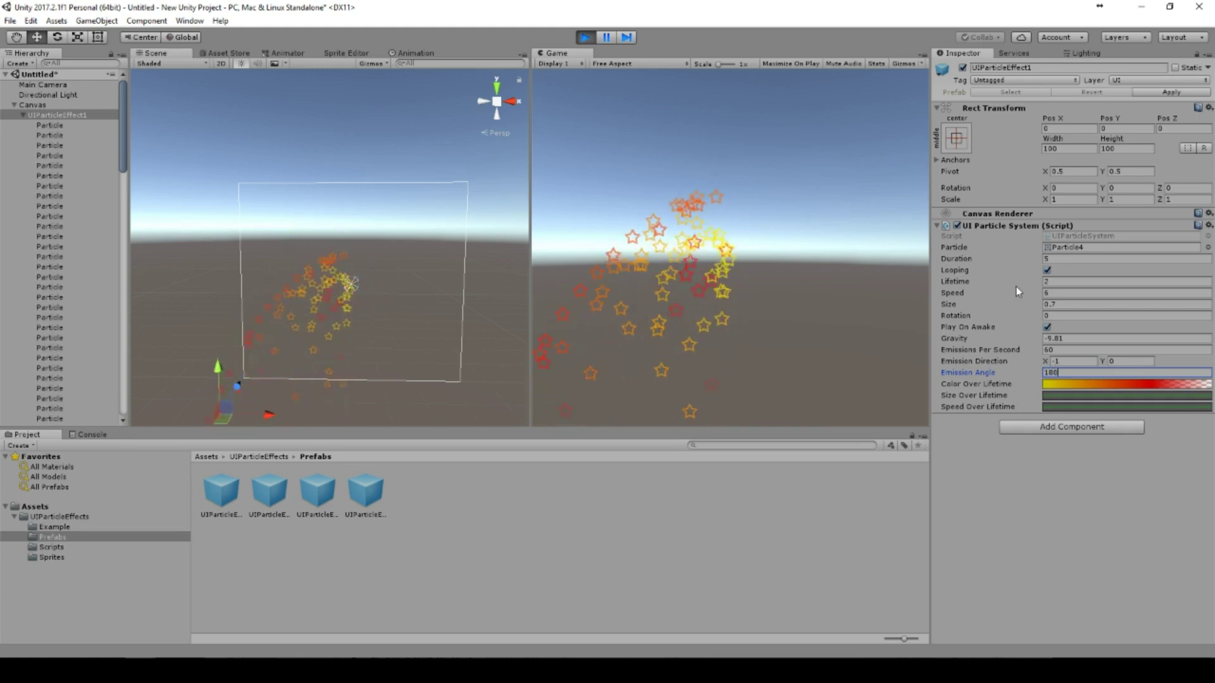
- Set Emission Direction X to 1, Emission Angle to 360 and Gravity to 0
click(1074, 360)
text(1)
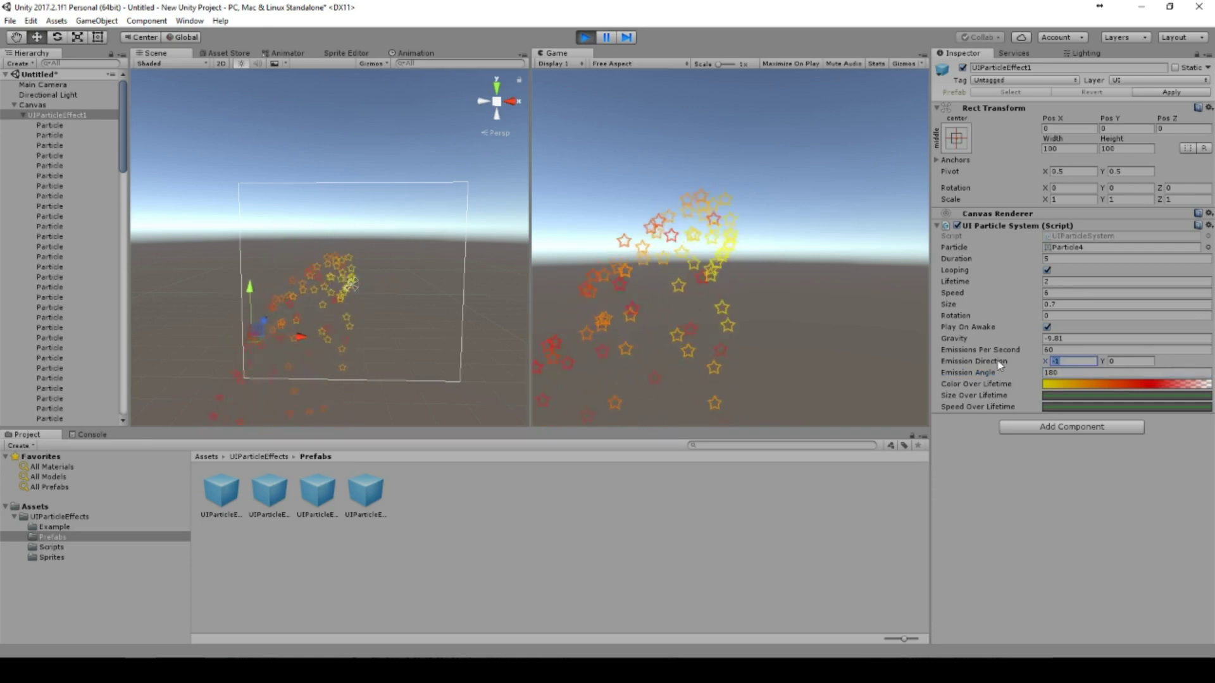
key(Tab)
key(Tab)
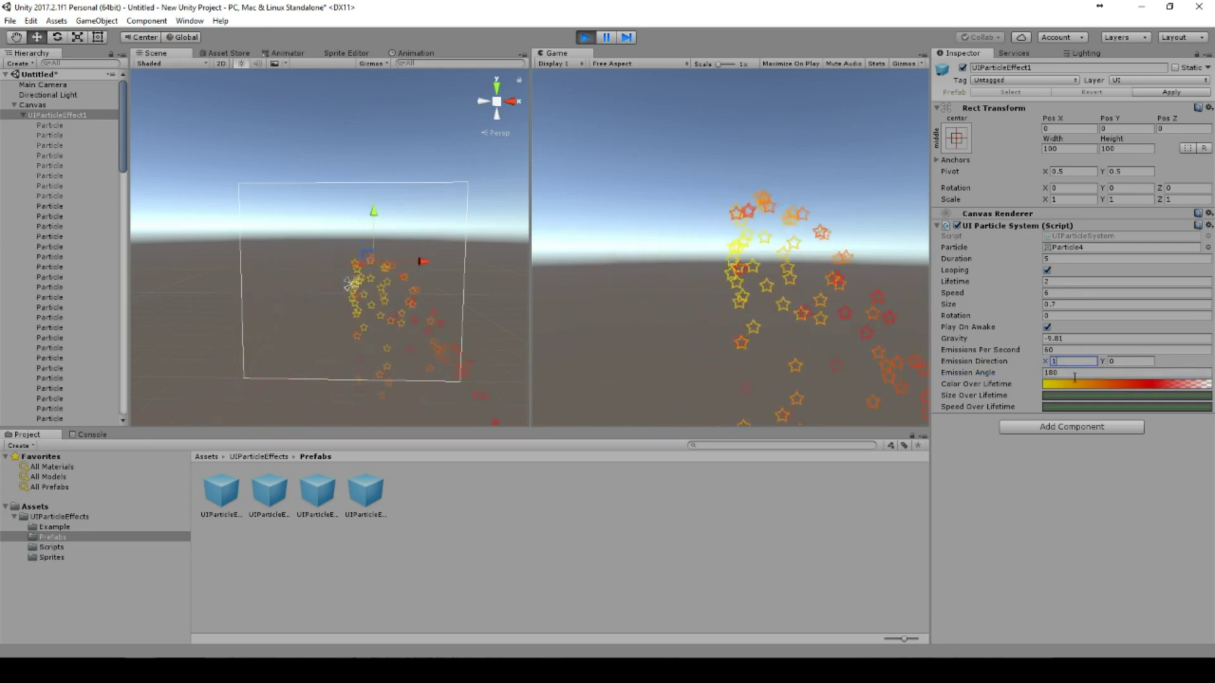
text(360)
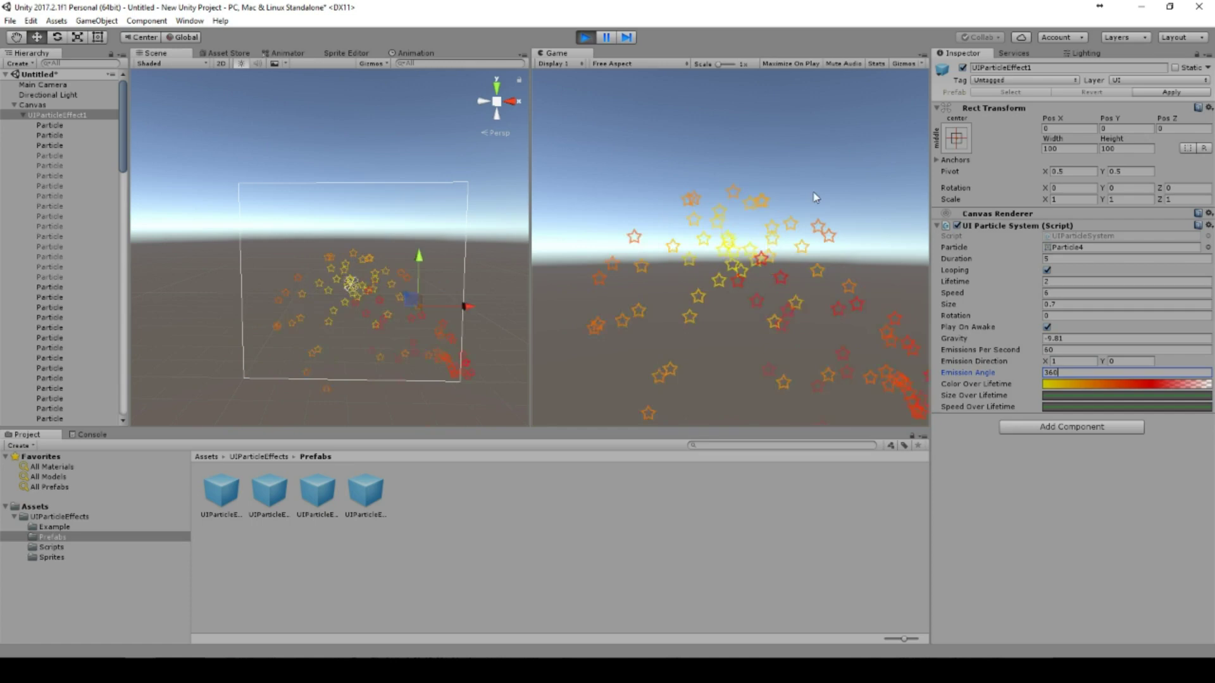
click(1080, 338)
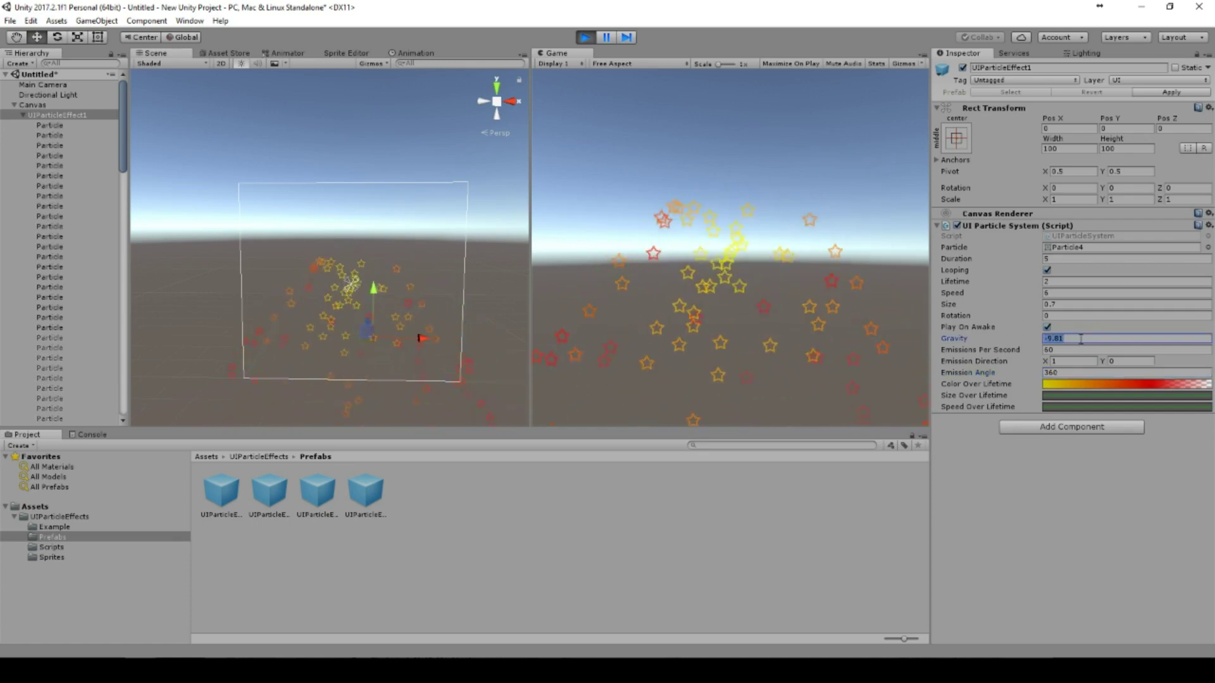
text(0)
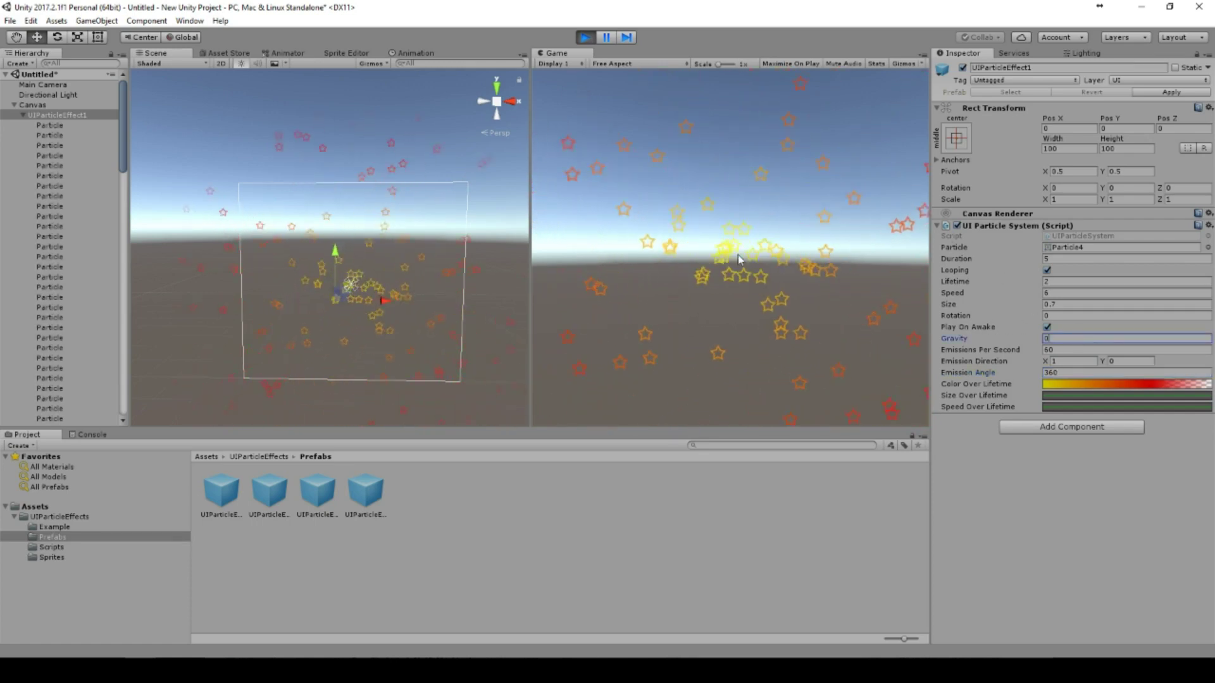
click(1057, 293)
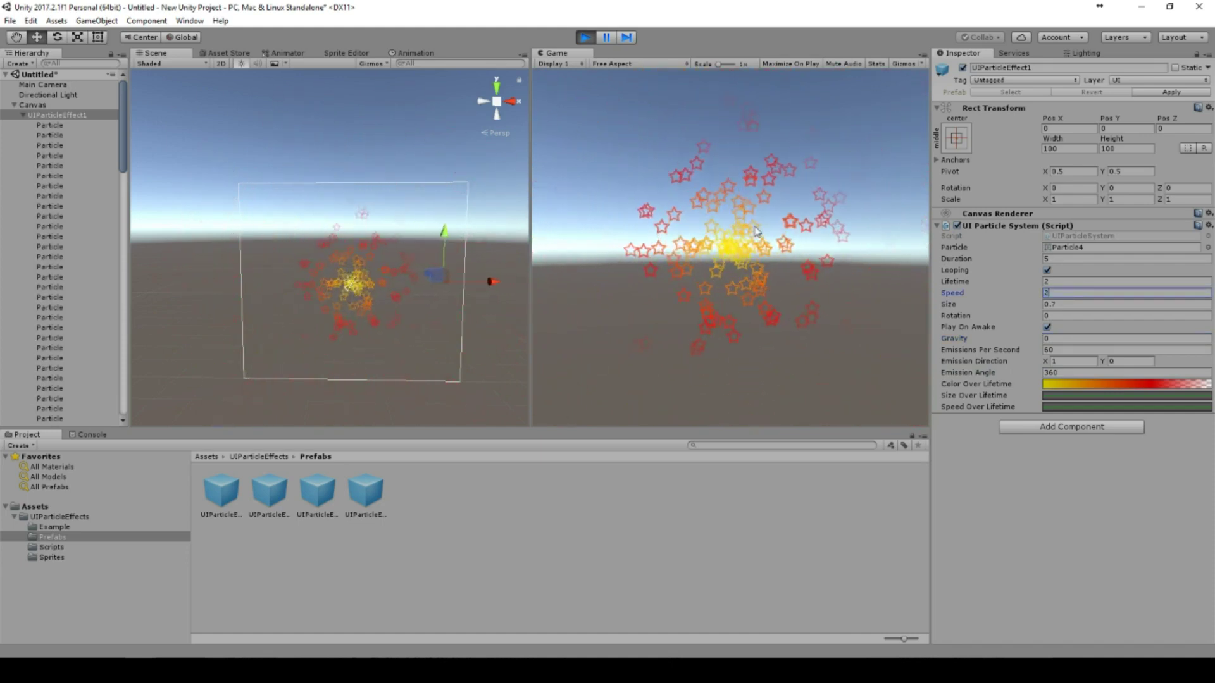
- Set the Color Over Lifetime gradient to start purple (5300FF) and turn yellow-green (D1FF00) at 64.4%
click(1082, 385)
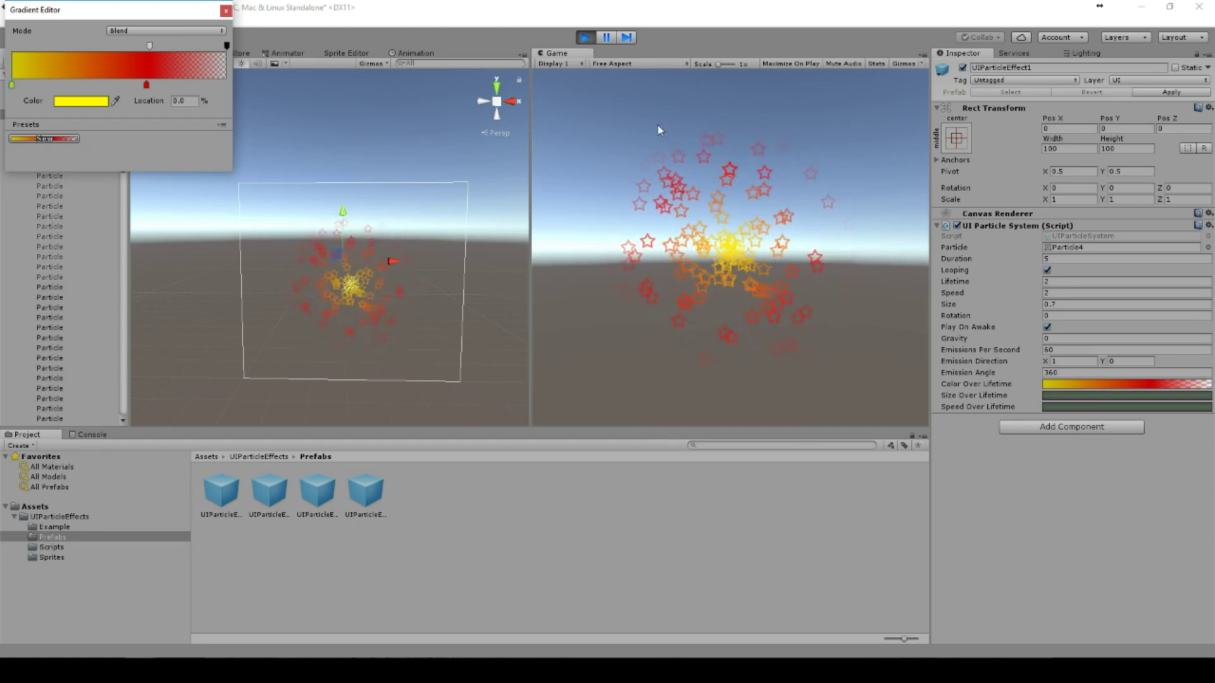
double_click(12, 85)
click(152, 149)
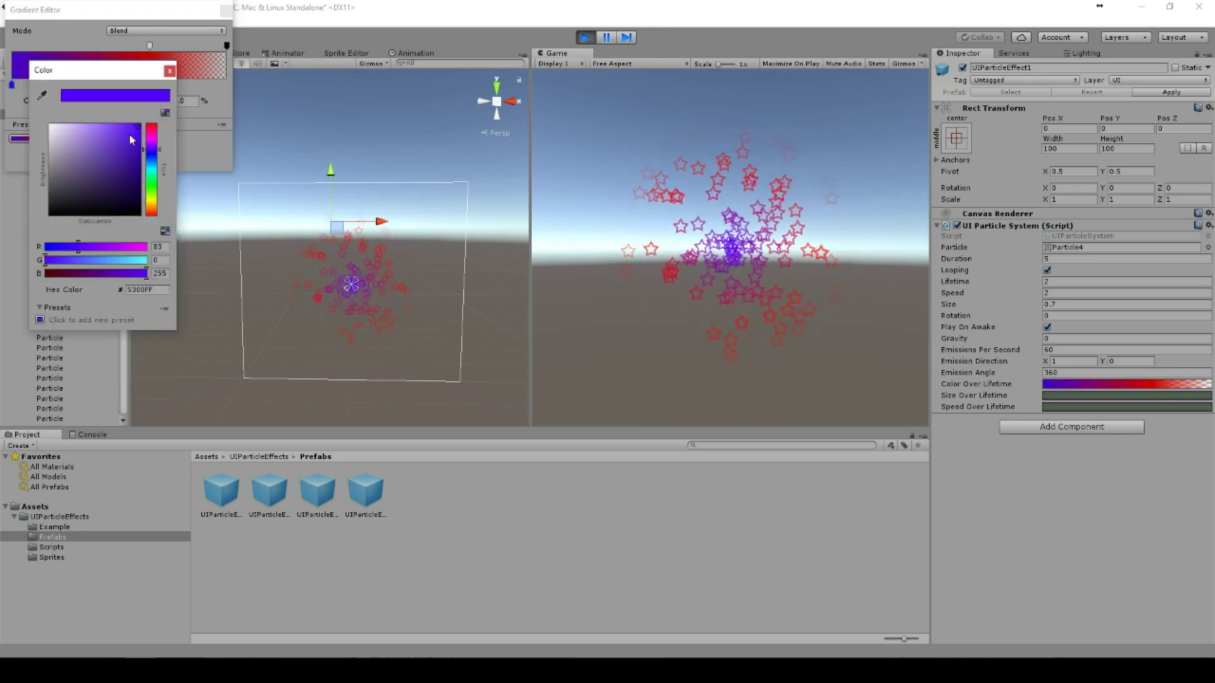
click(170, 70)
double_click(152, 84)
drag(162, 131, 158, 209)
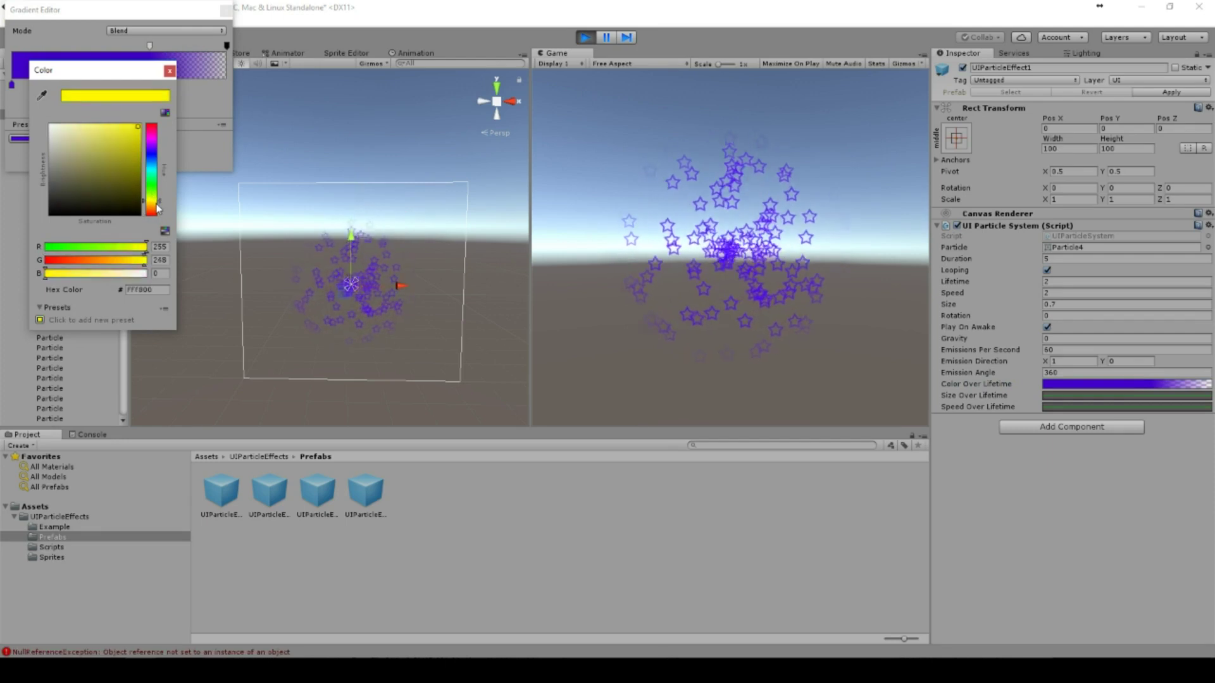
click(170, 70)
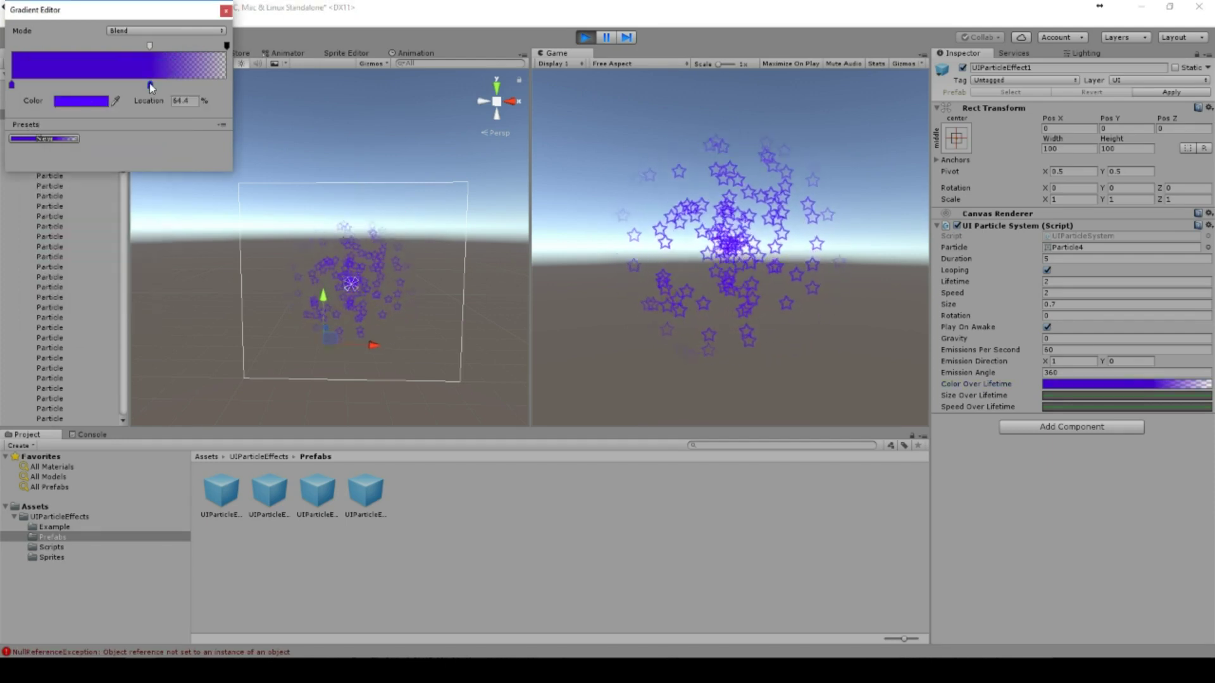
double_click(151, 85)
click(151, 197)
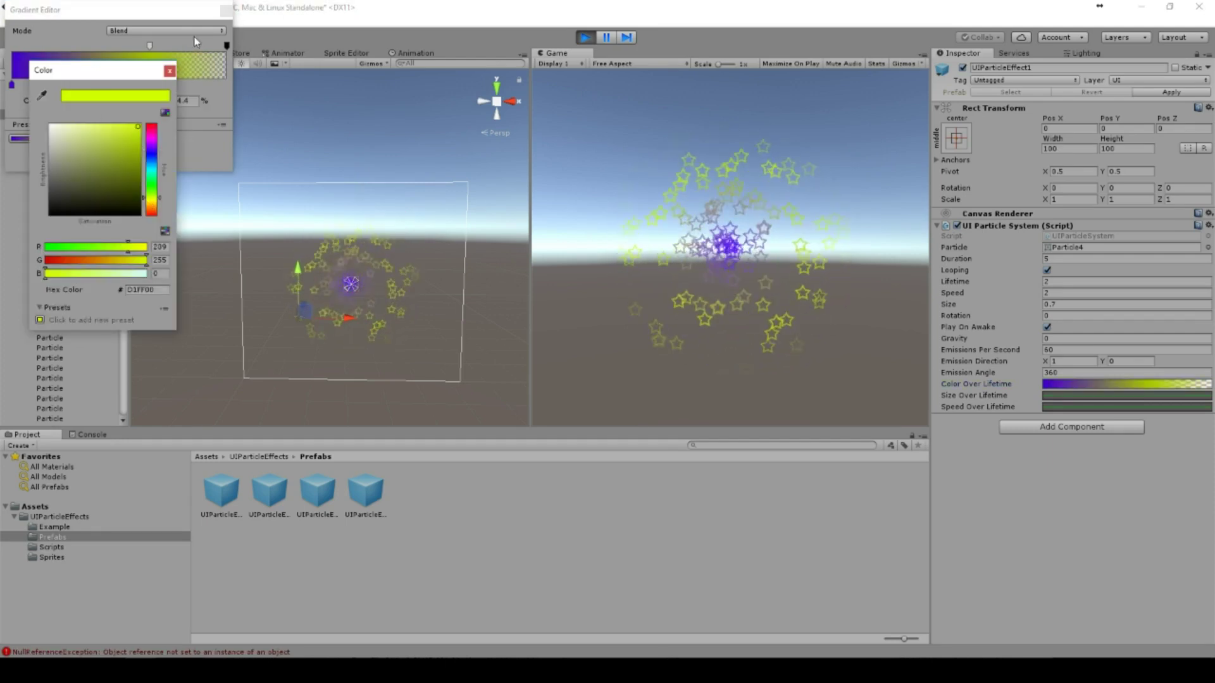
click(169, 70)
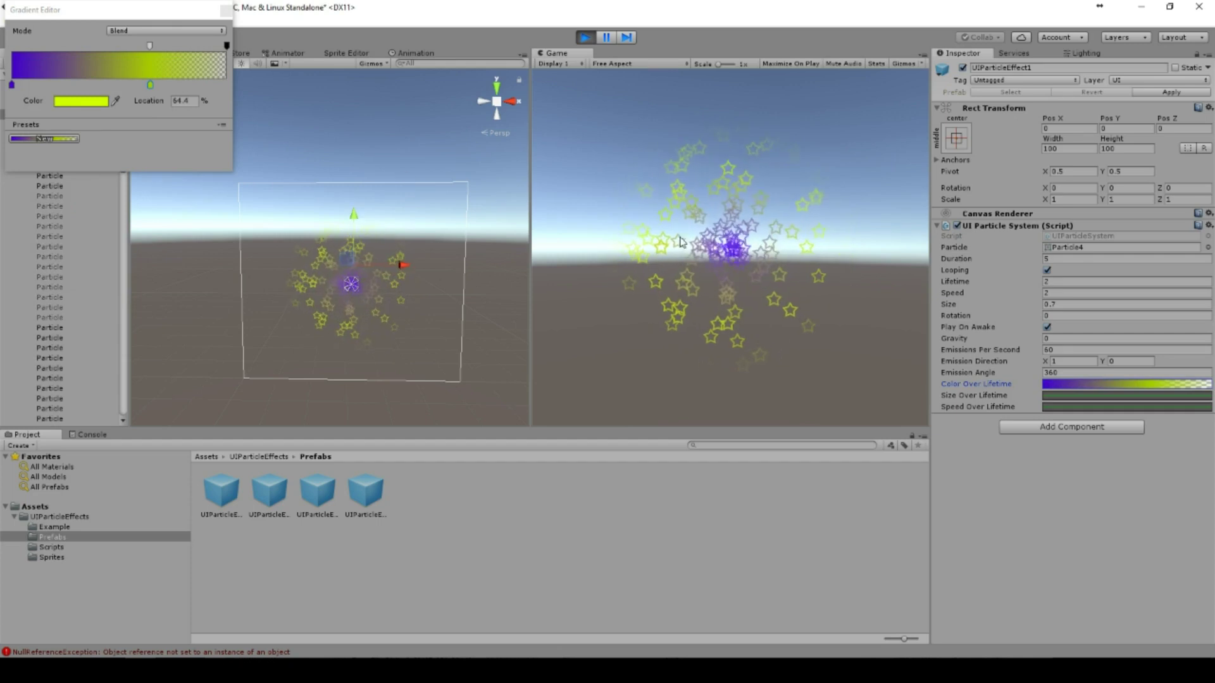
click(226, 10)
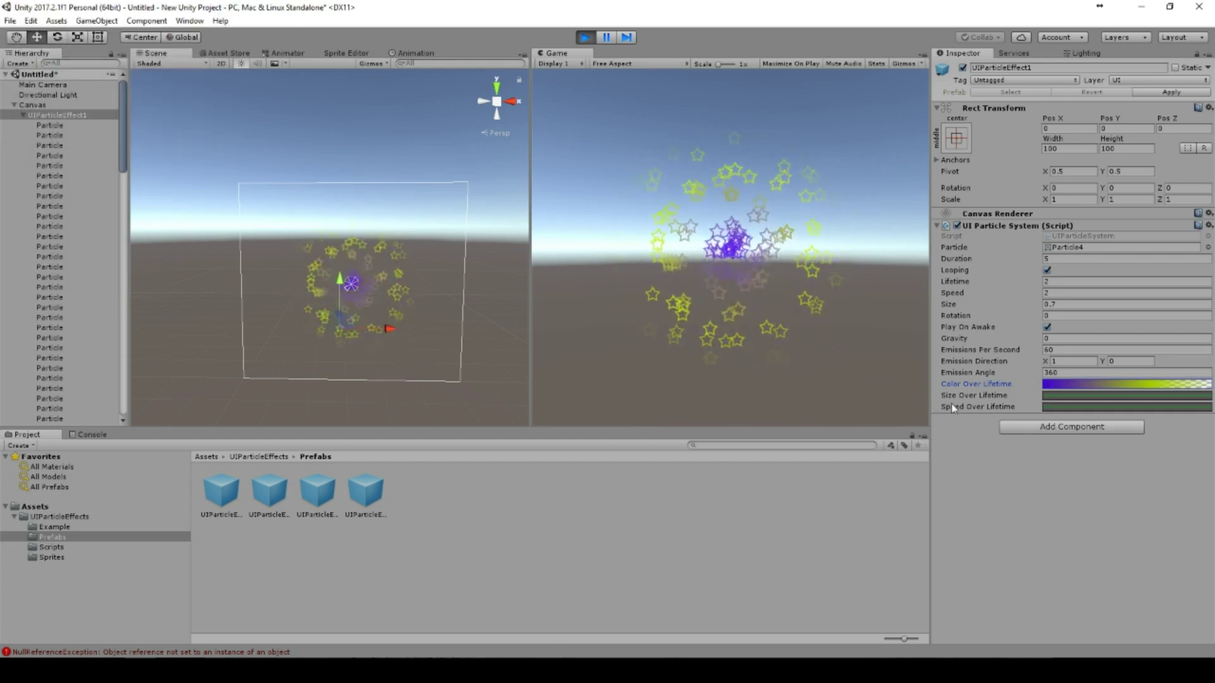
- Shape the Size Over Lifetime curve to rise from zero to full size
click(1048, 396)
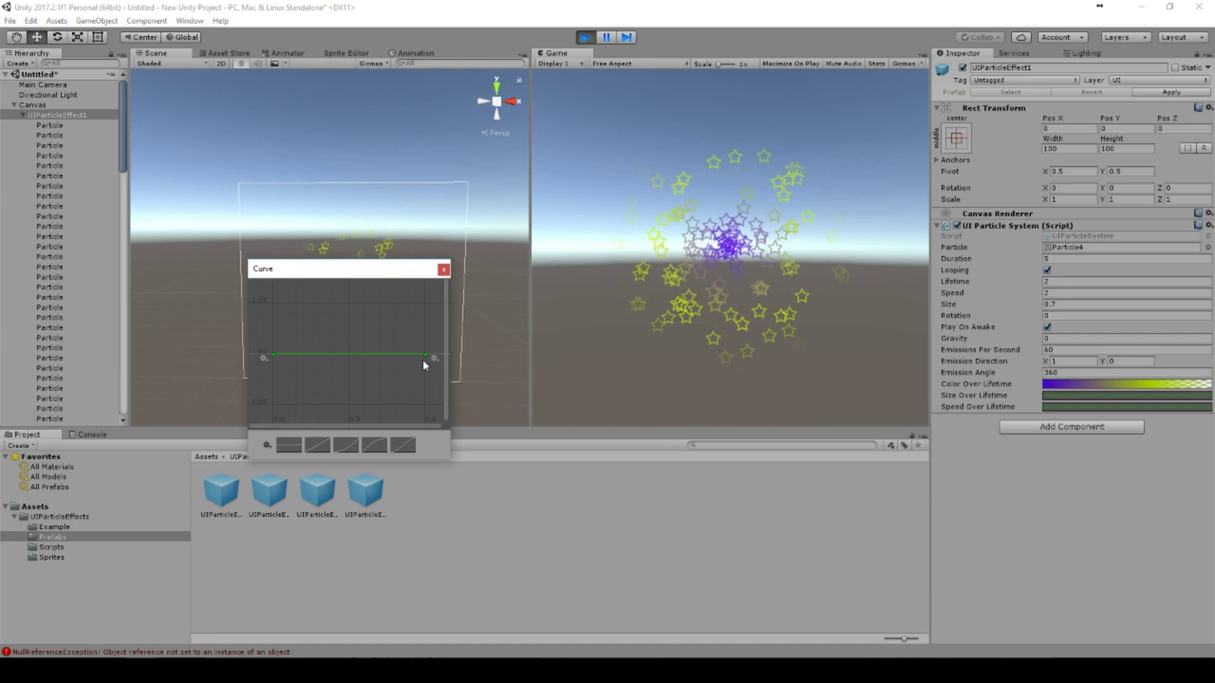
drag(422, 360, 415, 280)
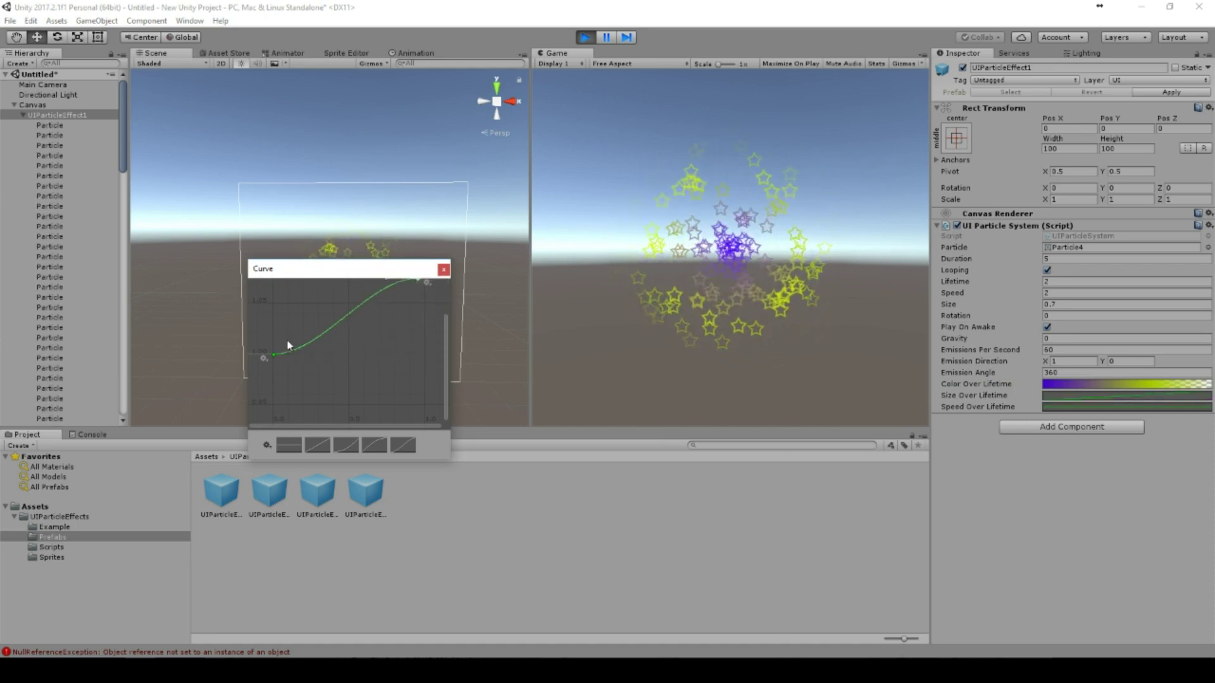
drag(274, 354, 272, 410)
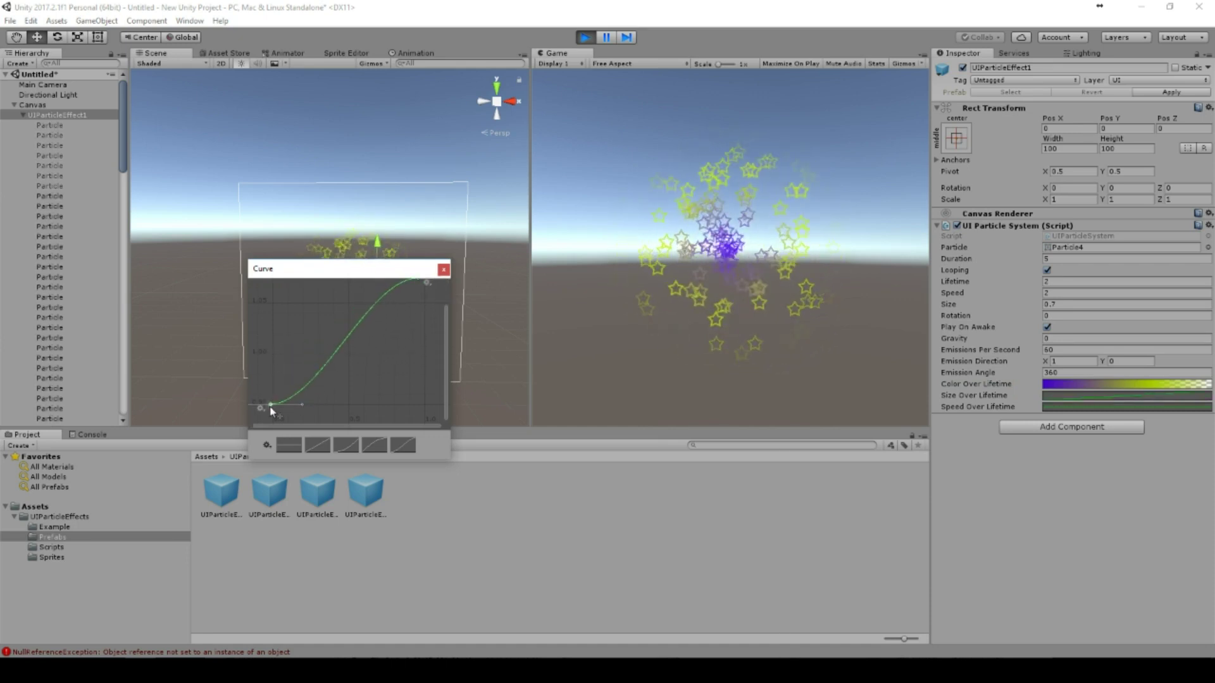
click(443, 270)
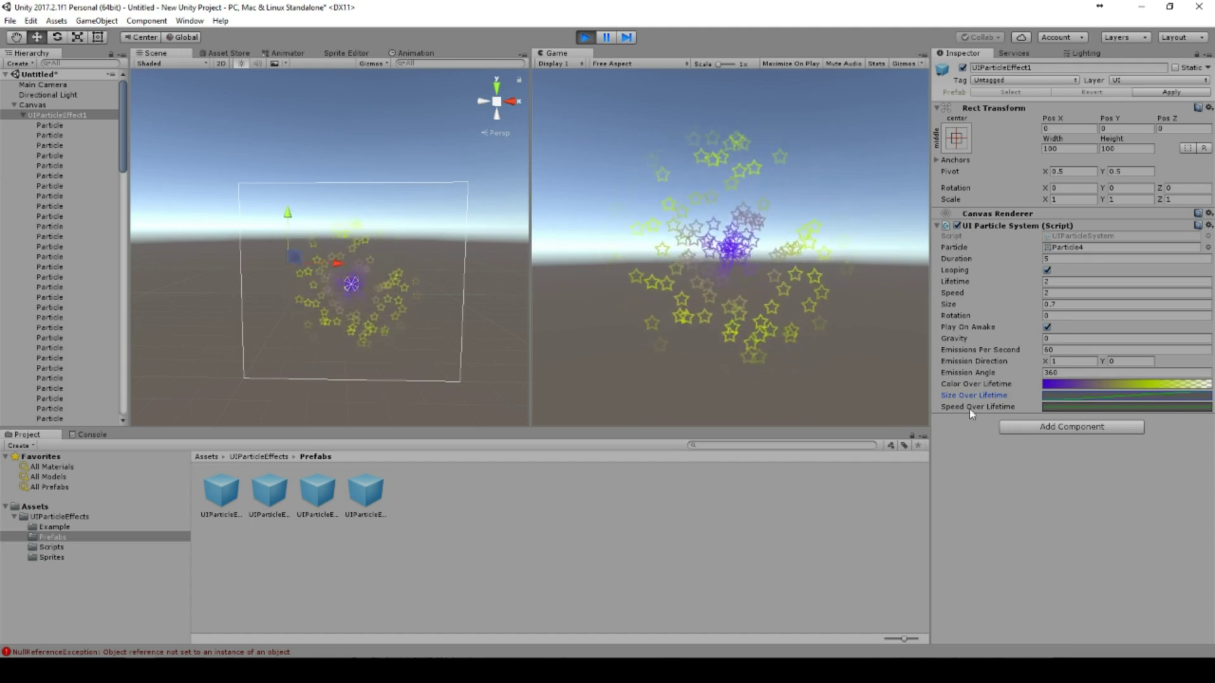
- Give Speed Over Lifetime a steeply rising curve that starts near zero
click(1124, 407)
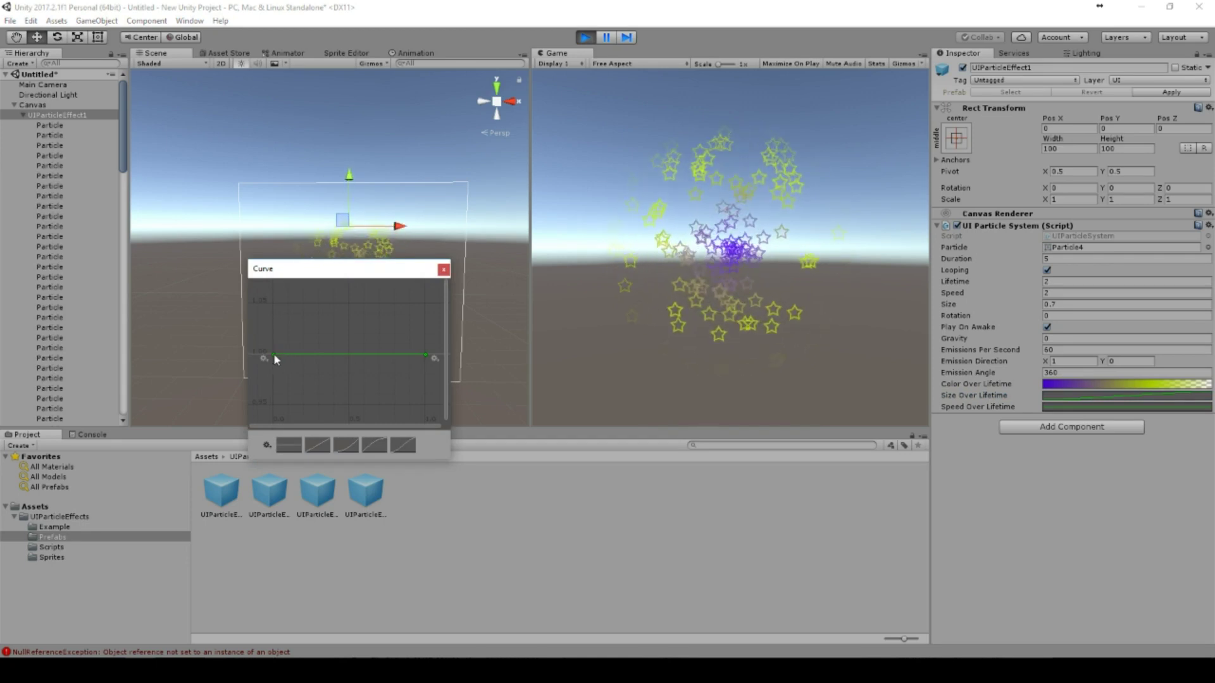
drag(274, 354, 274, 407)
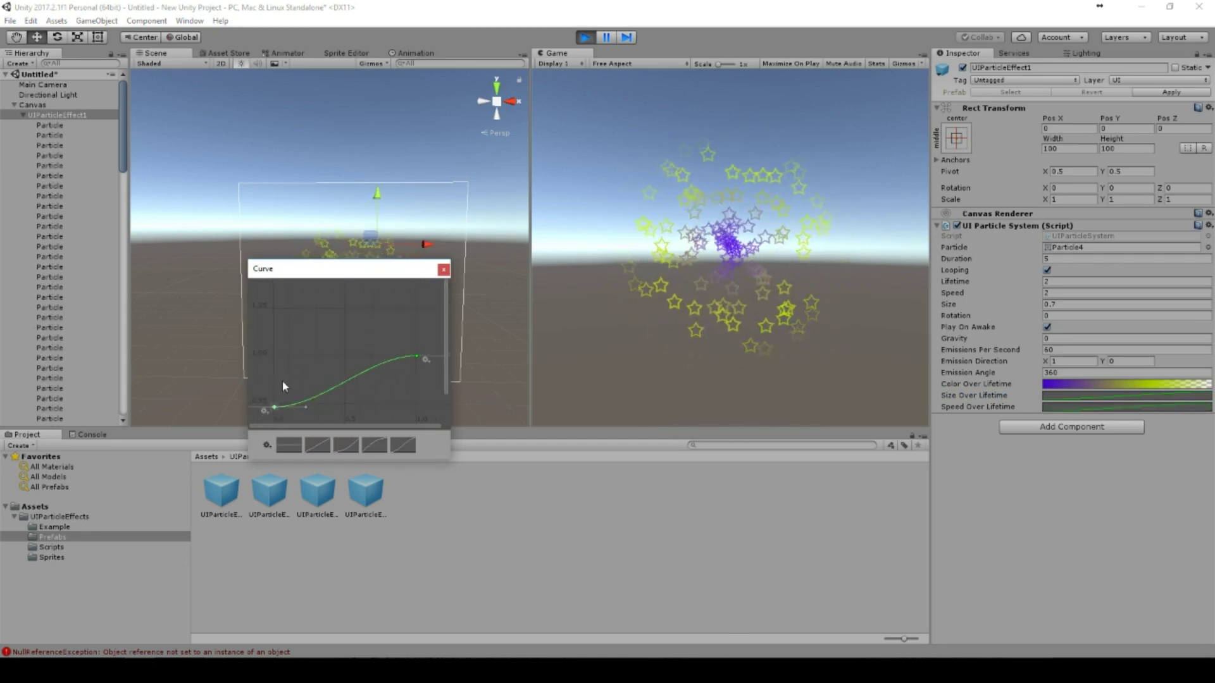
click(333, 445)
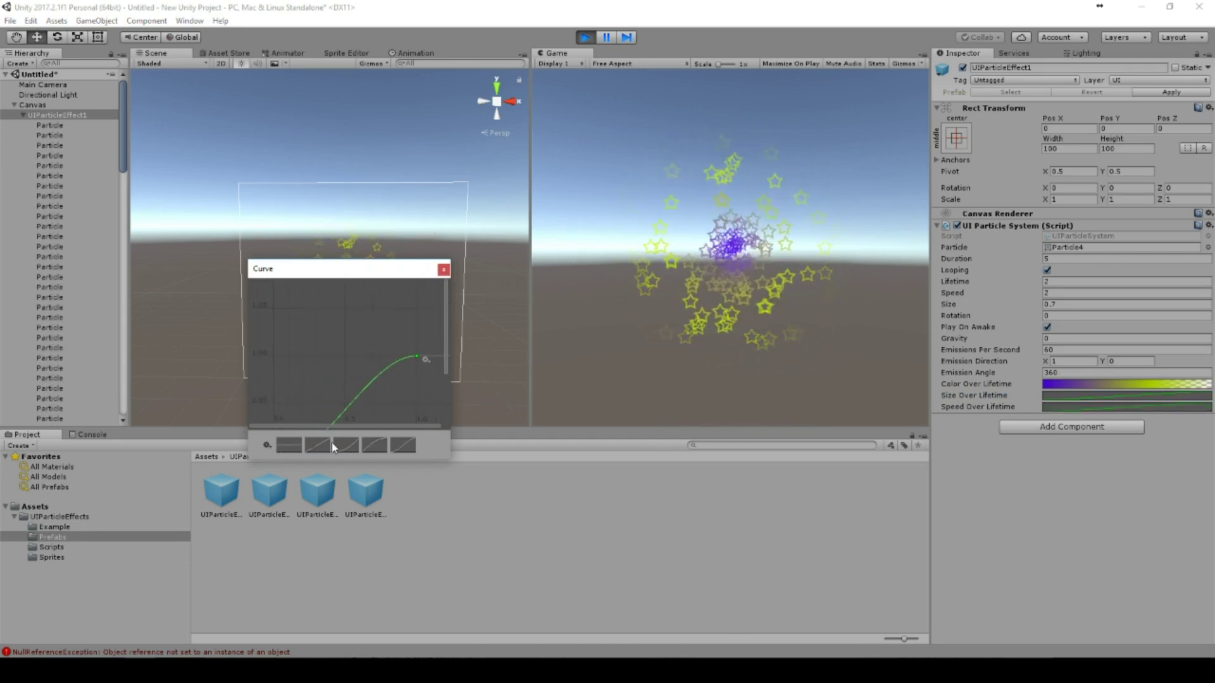
click(887, 299)
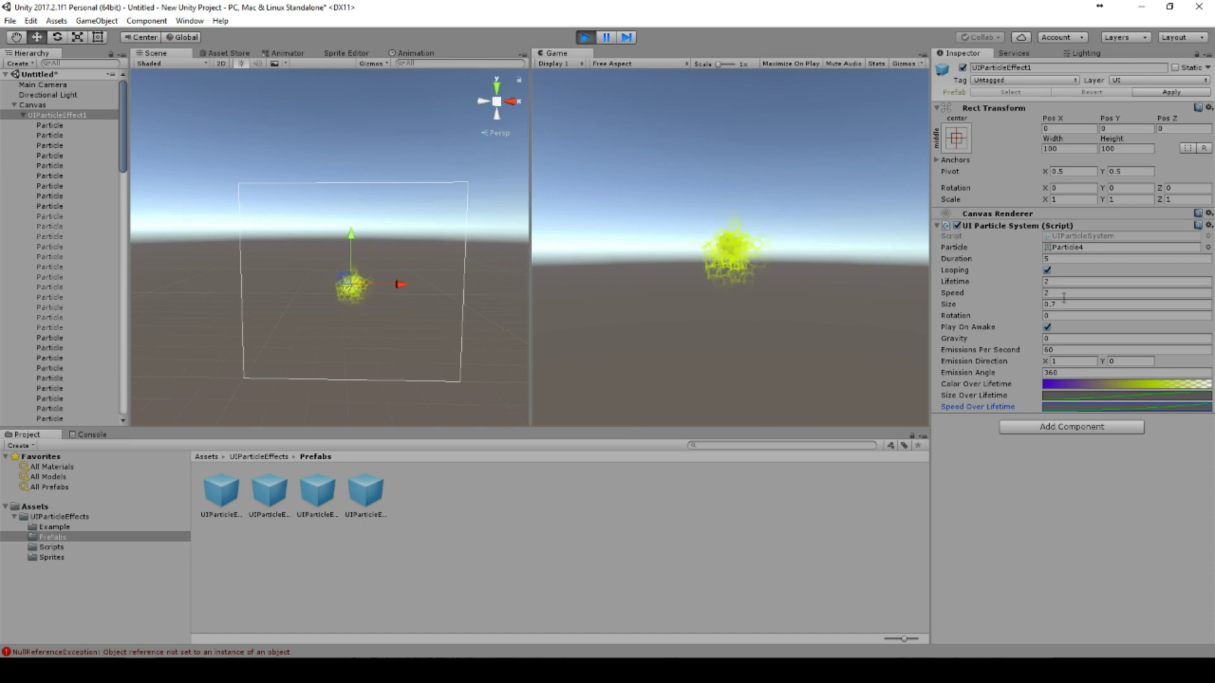
- Set Speed to 20 and apply the late steep-rise preset to the Size Over Lifetime curve
text(20)
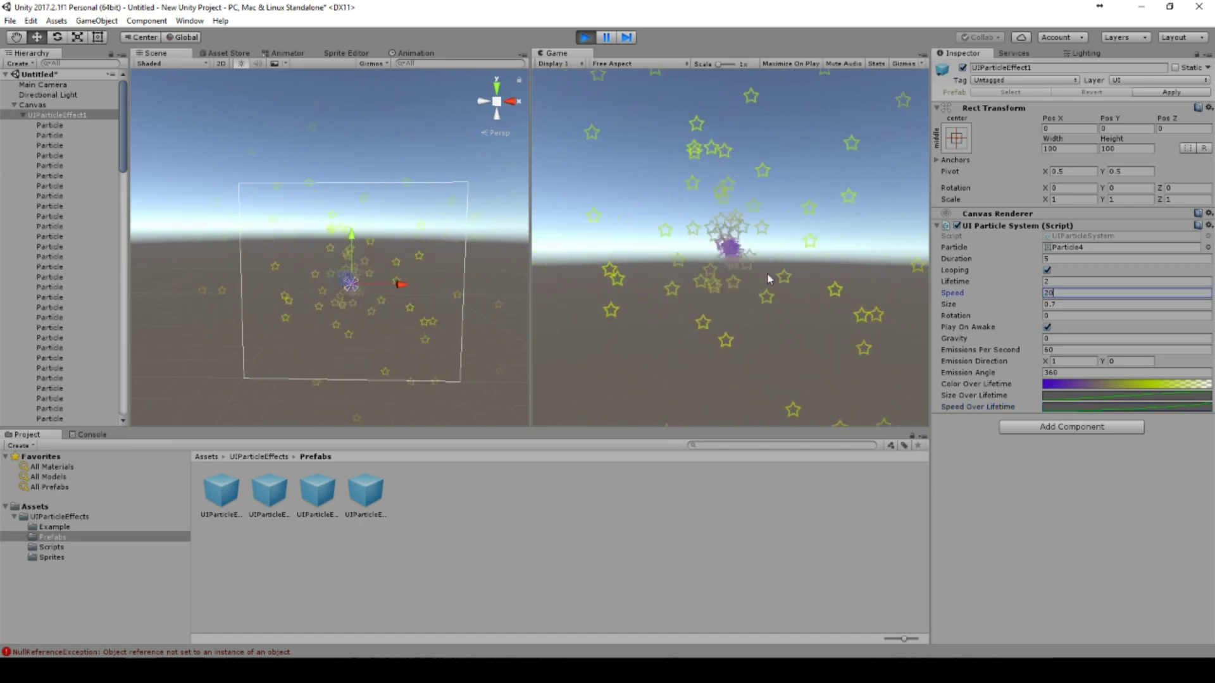
click(1073, 399)
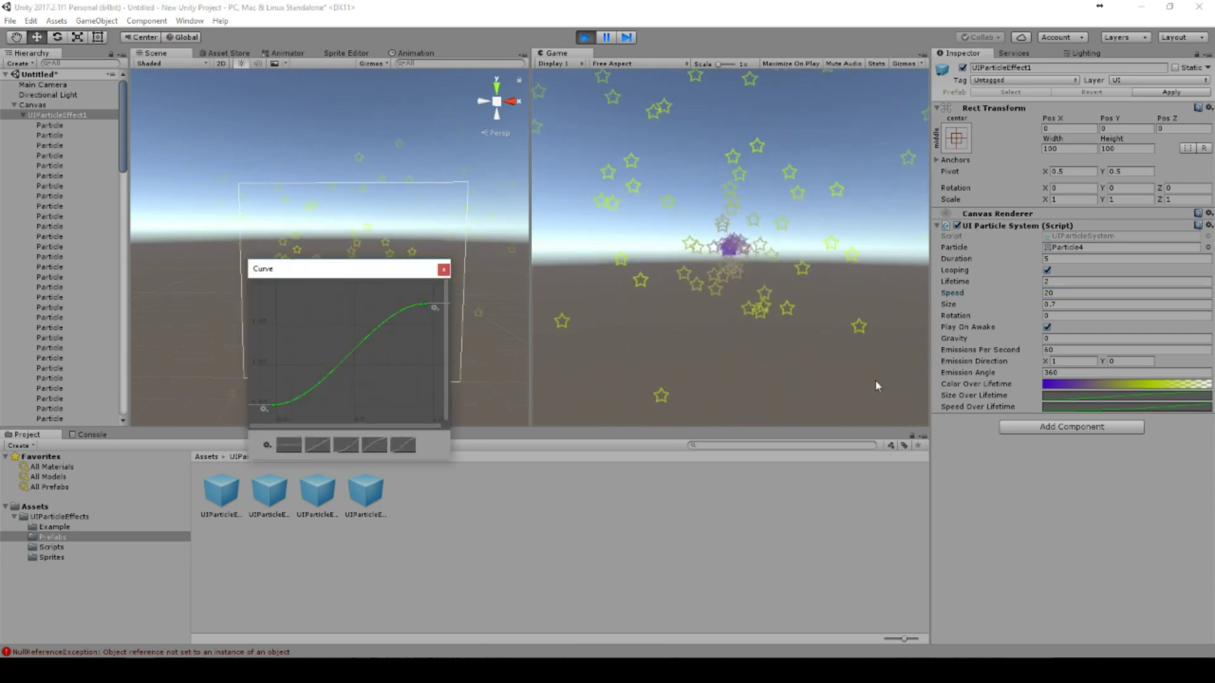
click(402, 448)
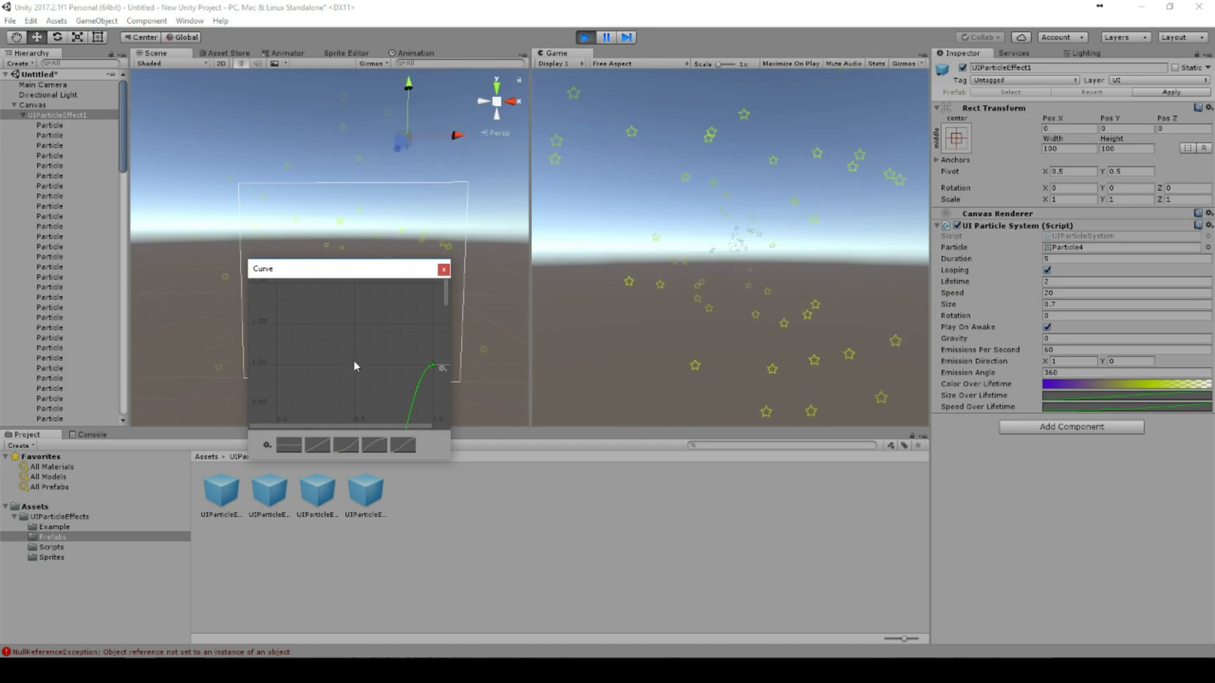
click(444, 269)
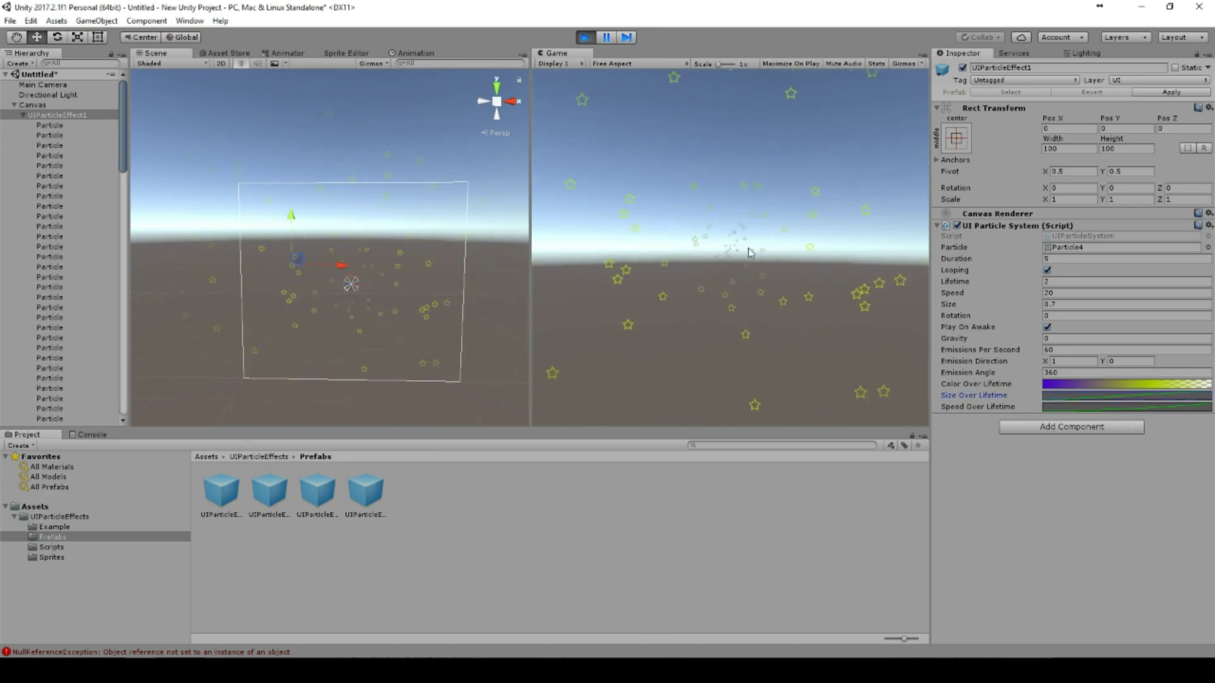
- Change the first Color Over Lifetime gradient key to yellow F1FF00
click(1104, 384)
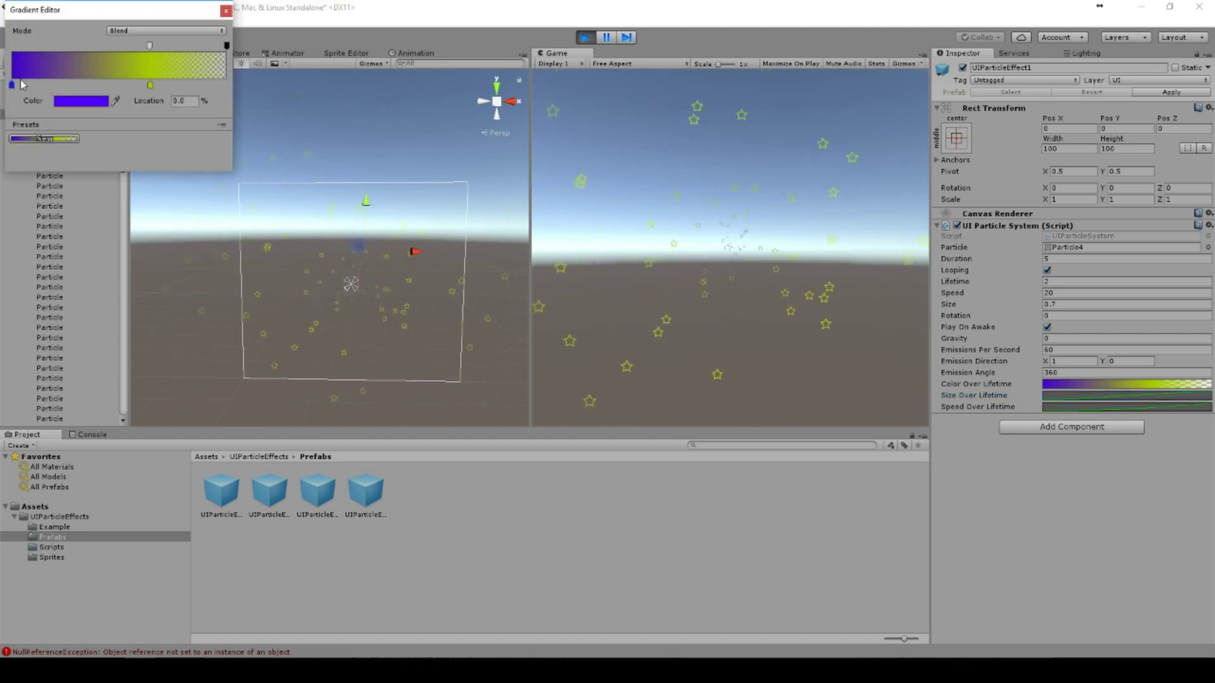
click(78, 103)
drag(151, 181, 151, 198)
mouse_move(133, 130)
mouse_down()
mouse_move(108, 168)
mouse_move(138, 126)
mouse_up()
click(169, 74)
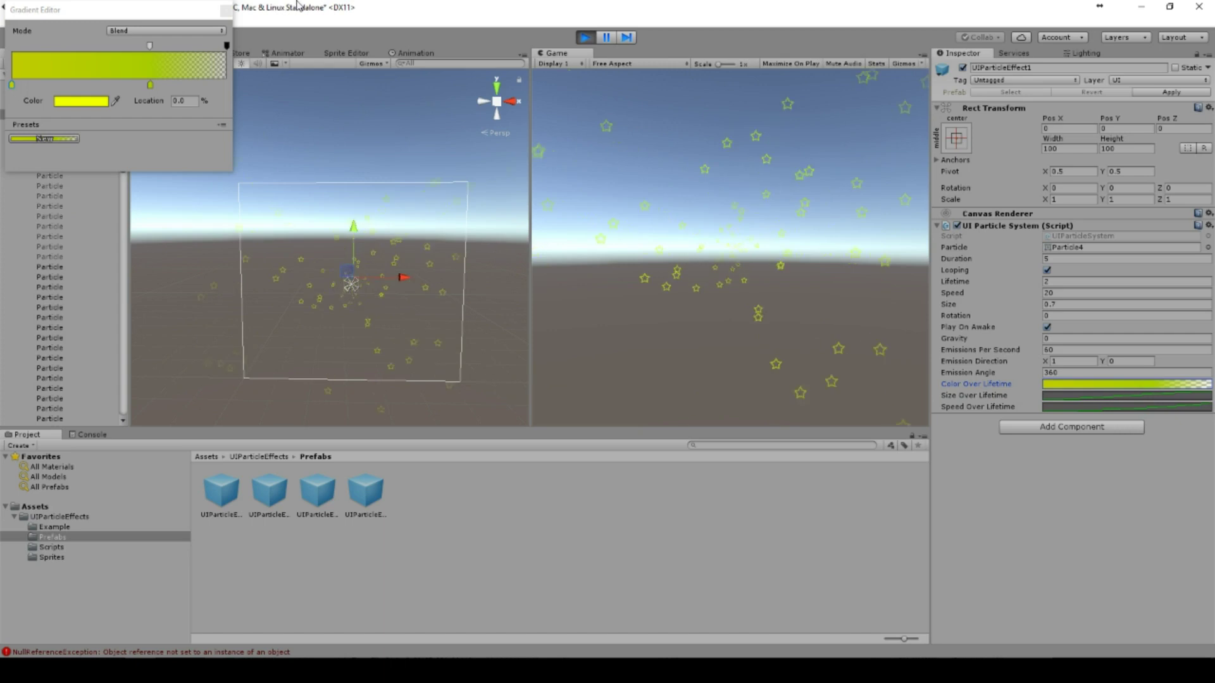
click(727, 262)
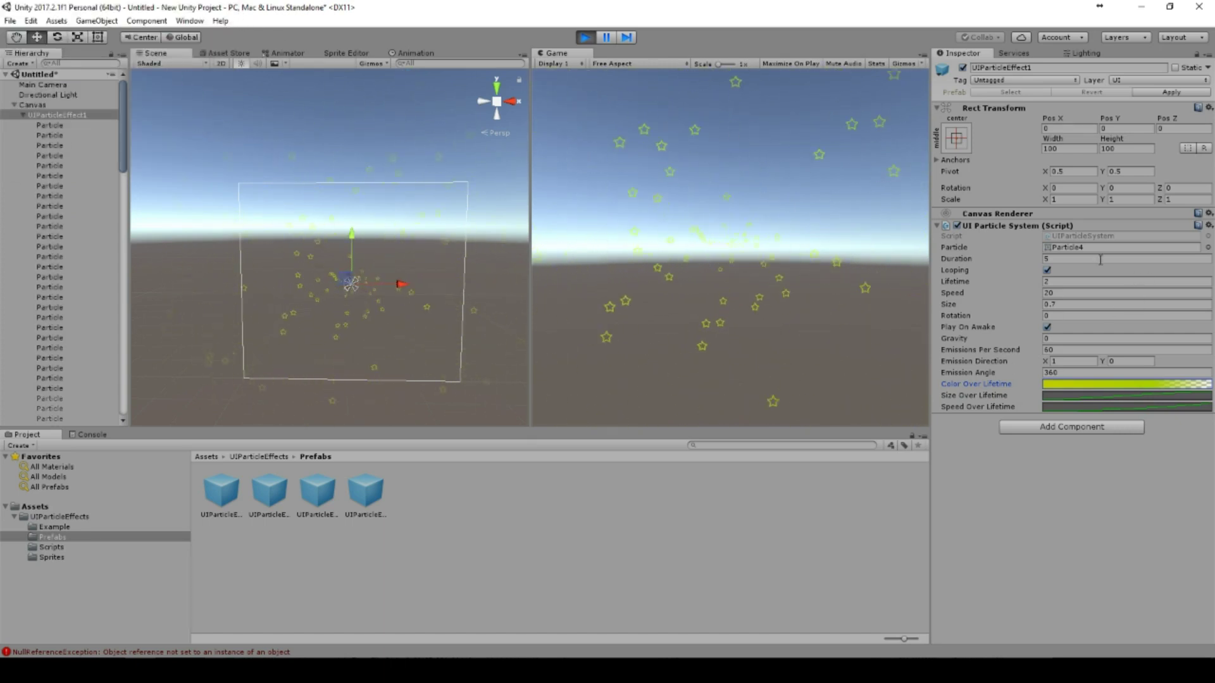
- Switch the particle sprite to Particle1
click(1208, 247)
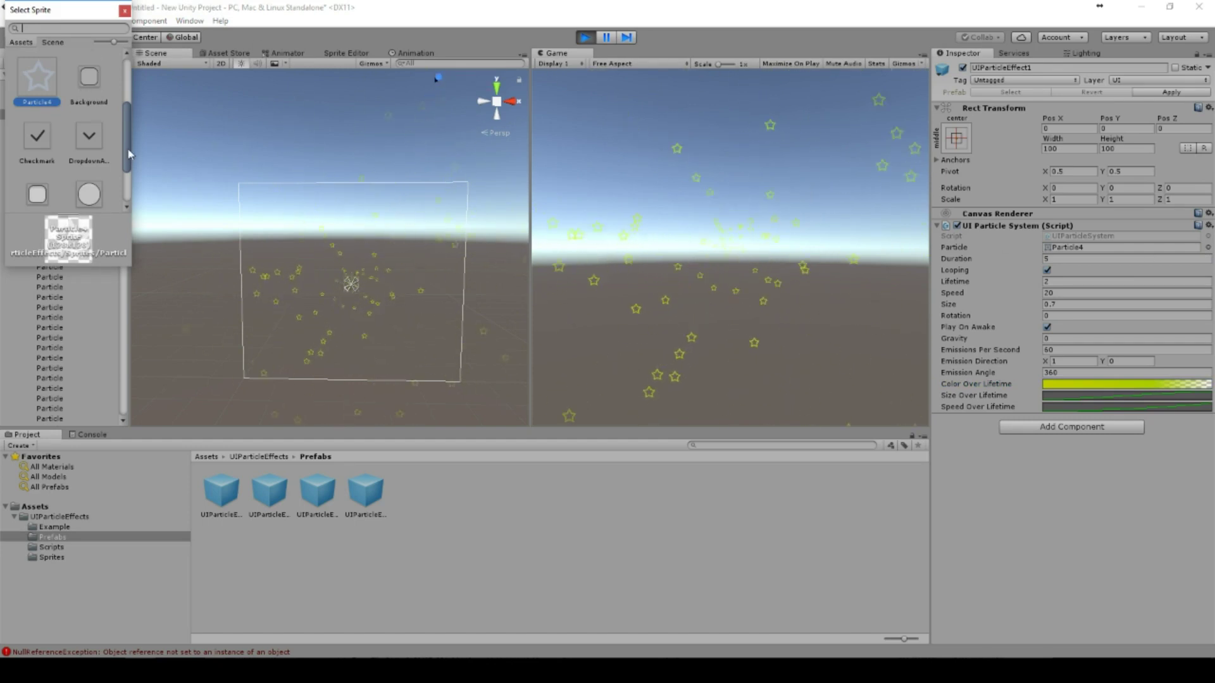
scroll(102, 101, up, 3)
click(98, 66)
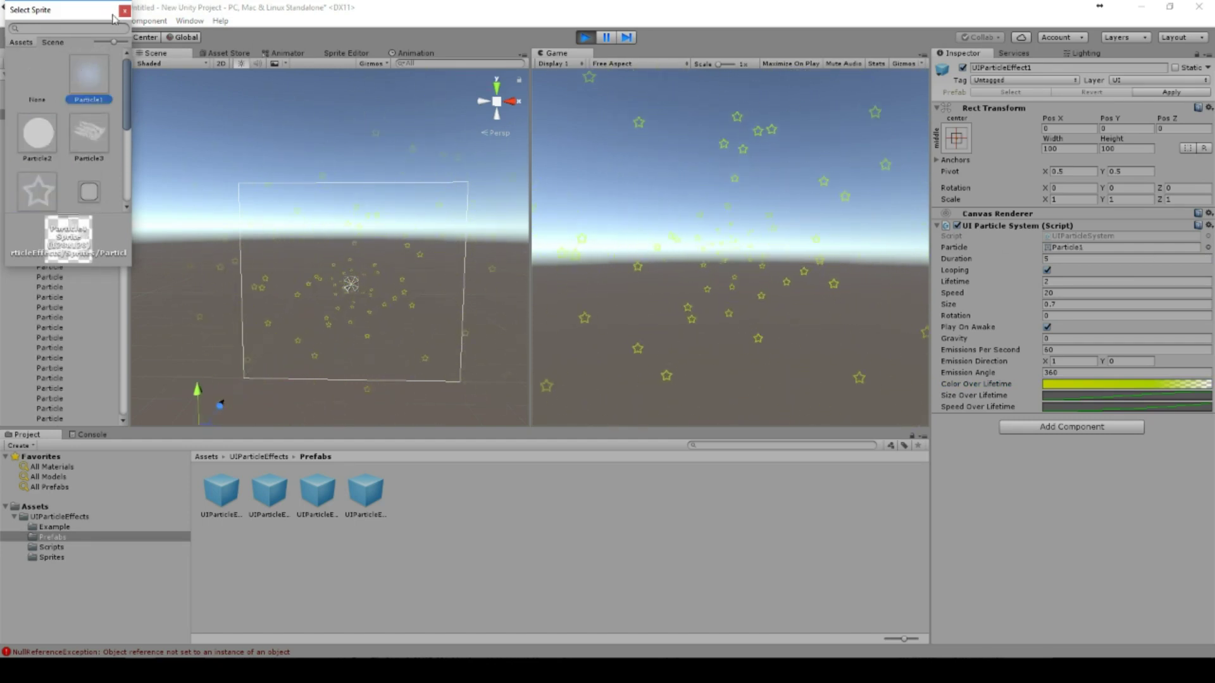
double_click(98, 66)
- Copy the UI Particle System values, stop play mode, paste them back, and play again
right_click(1024, 235)
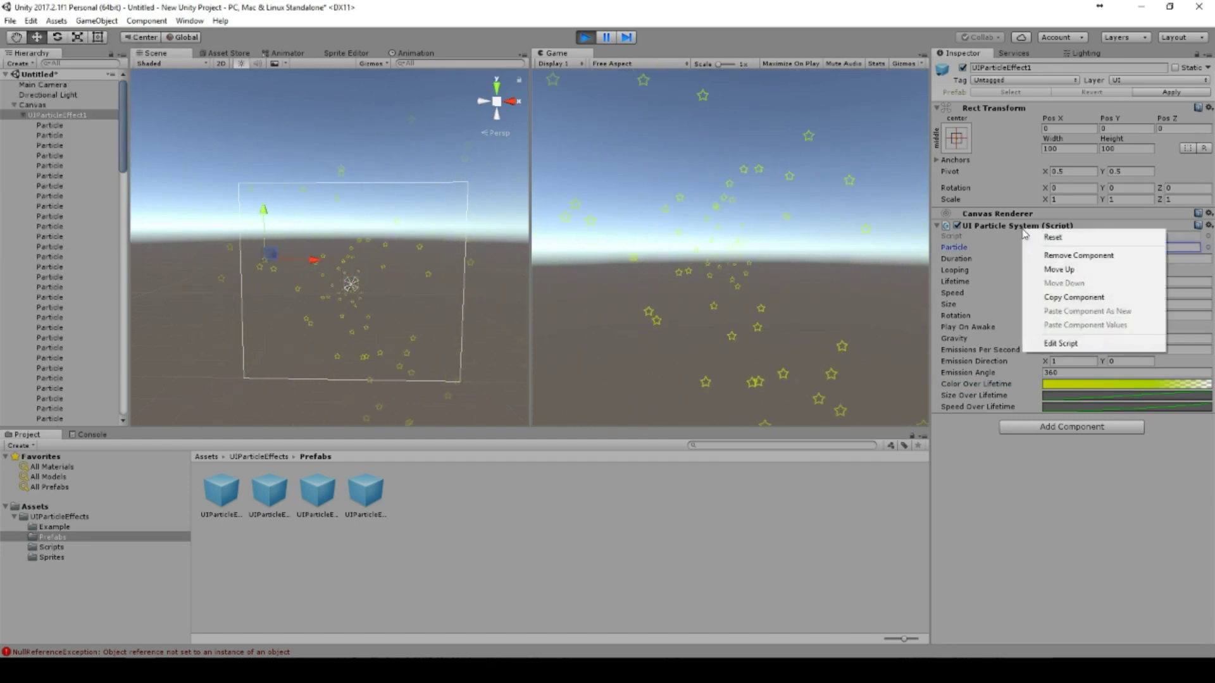
click(1071, 299)
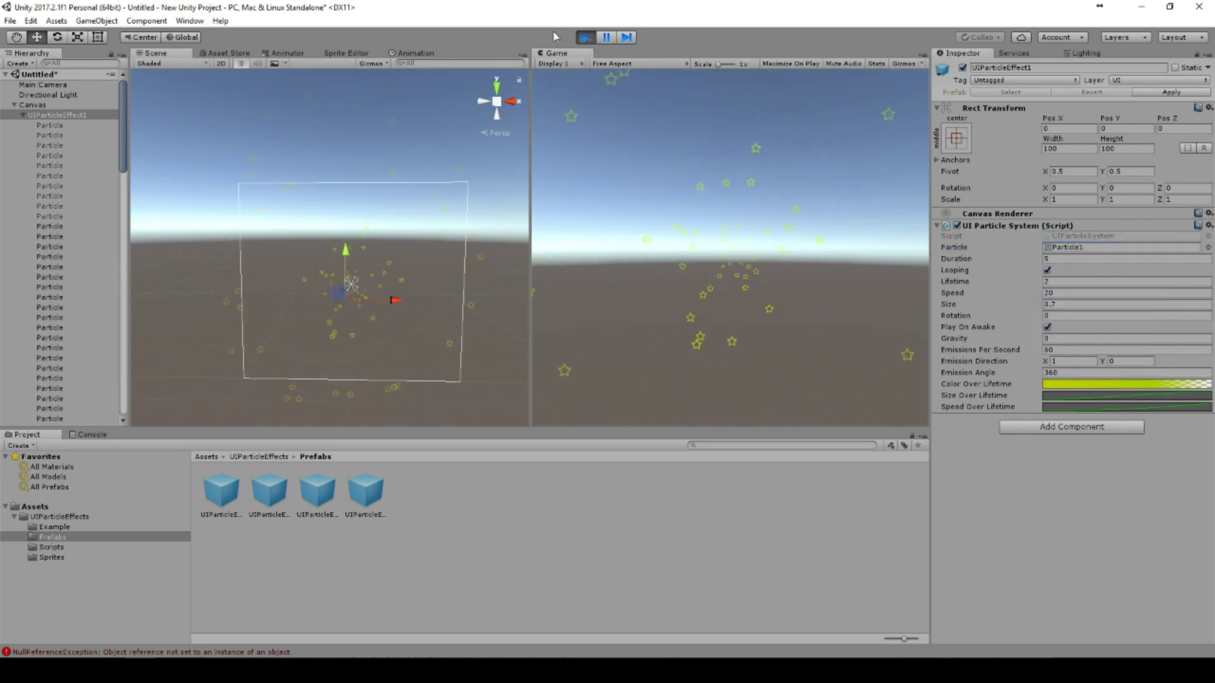
click(585, 38)
right_click(991, 229)
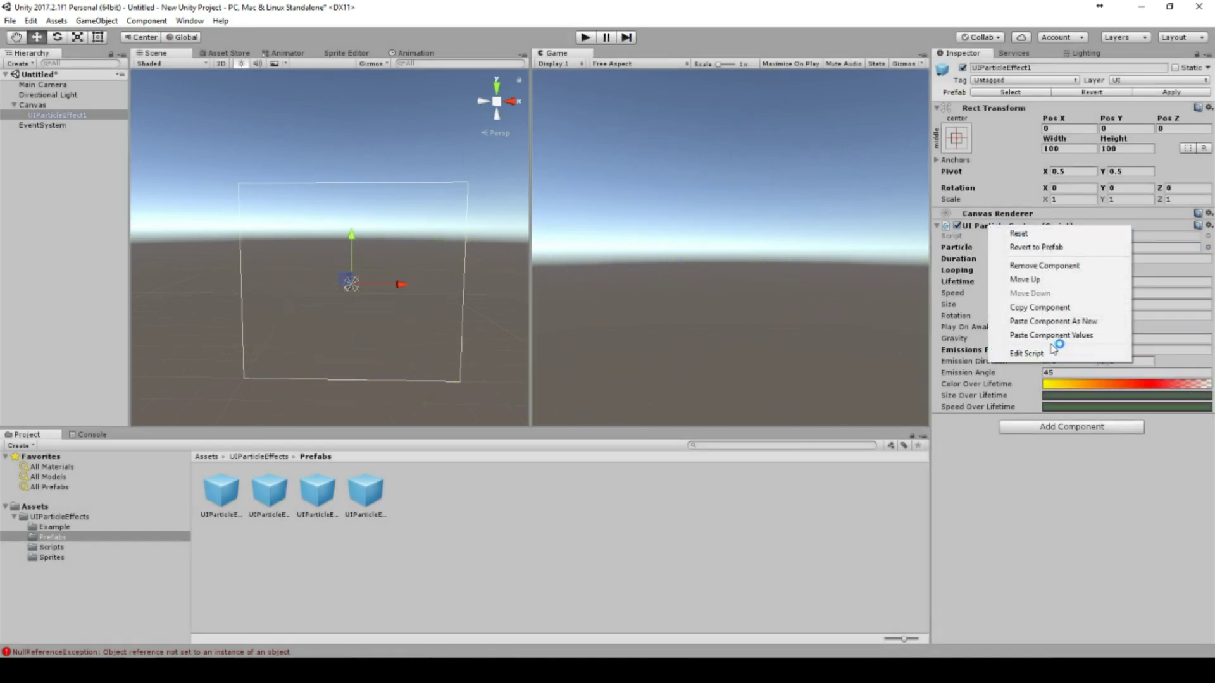
click(1070, 335)
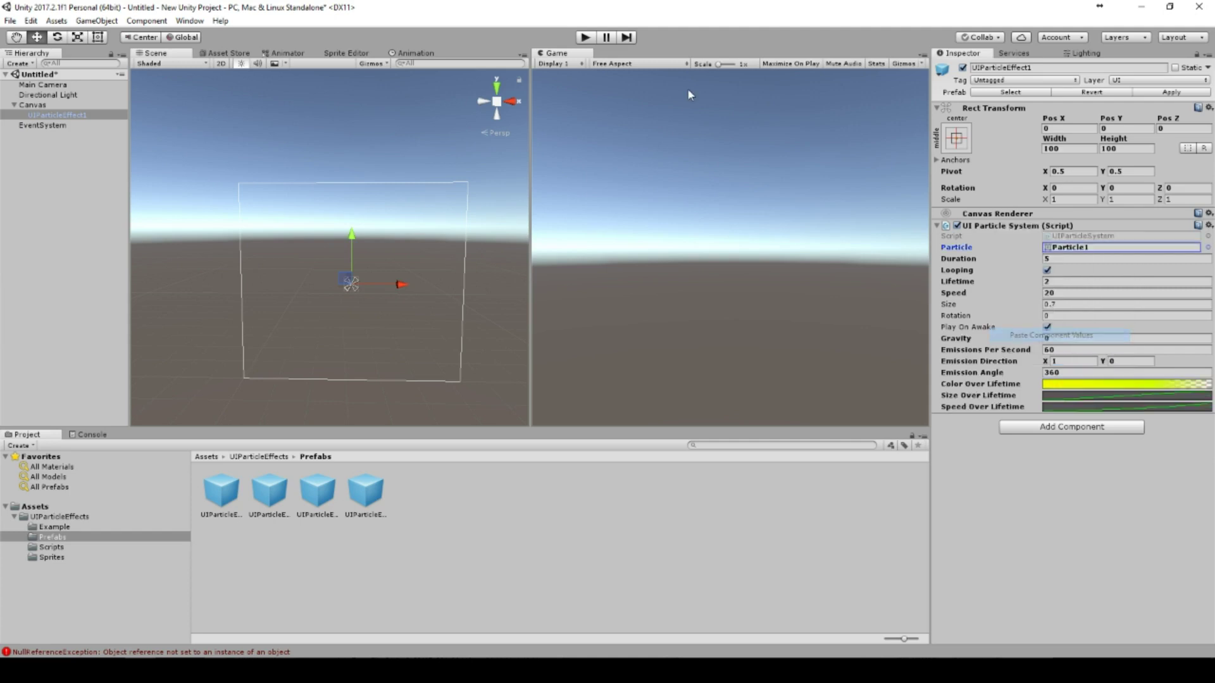
click(585, 38)
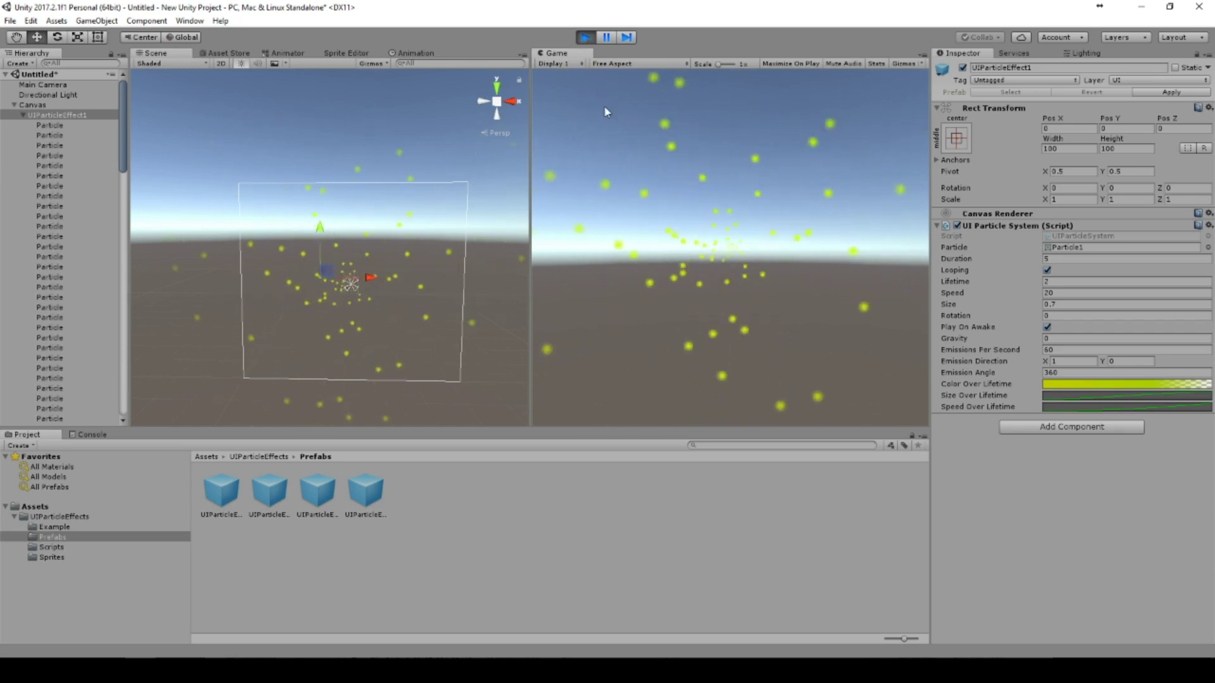
- Add a UI Image under the Canvas, re-adding it after stopping play mode
right_click(37, 106)
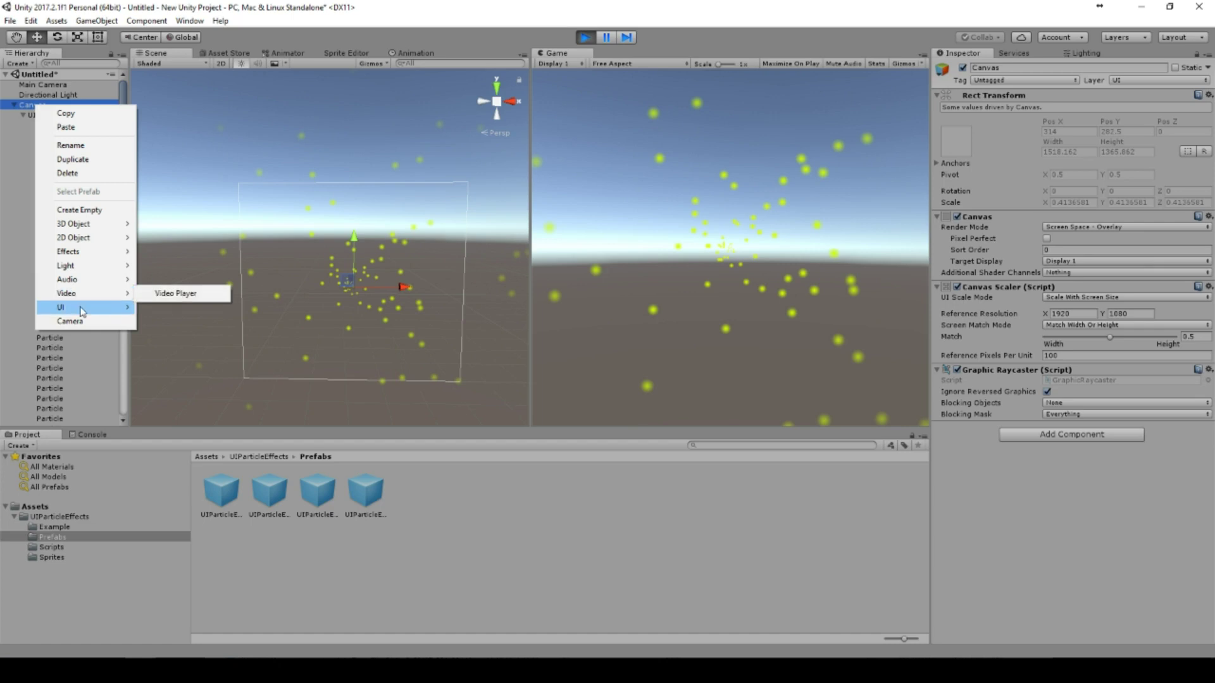
mouse_move(84, 307)
click(187, 328)
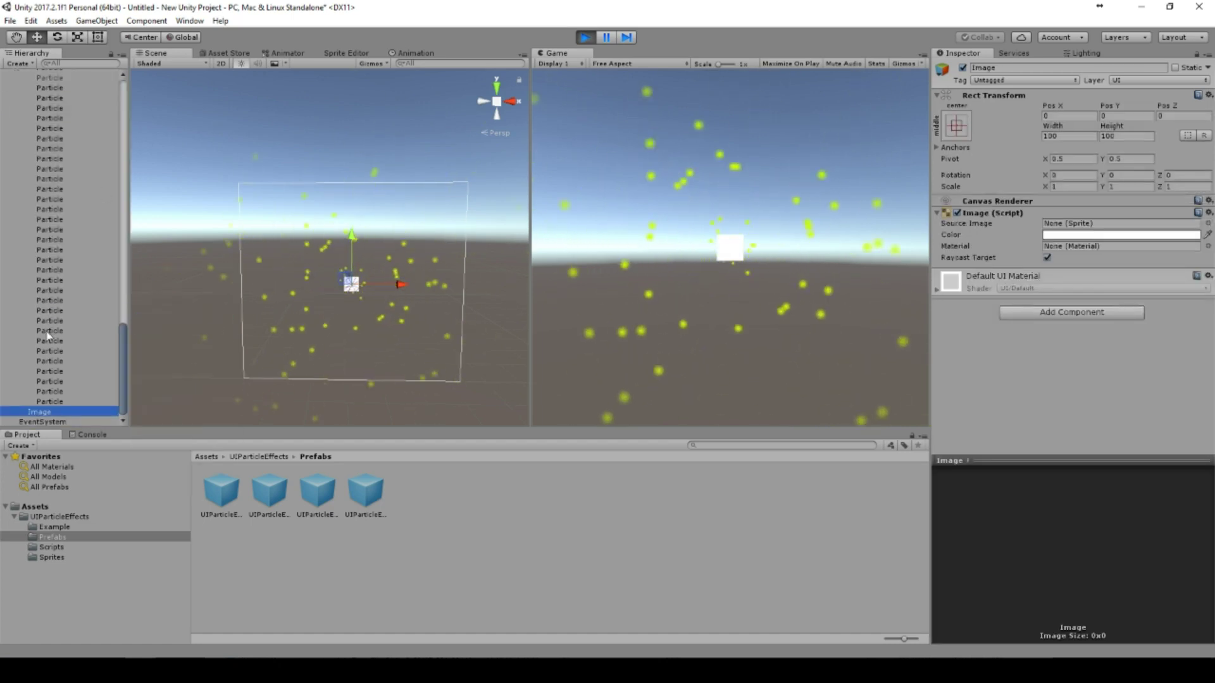
click(586, 38)
right_click(32, 105)
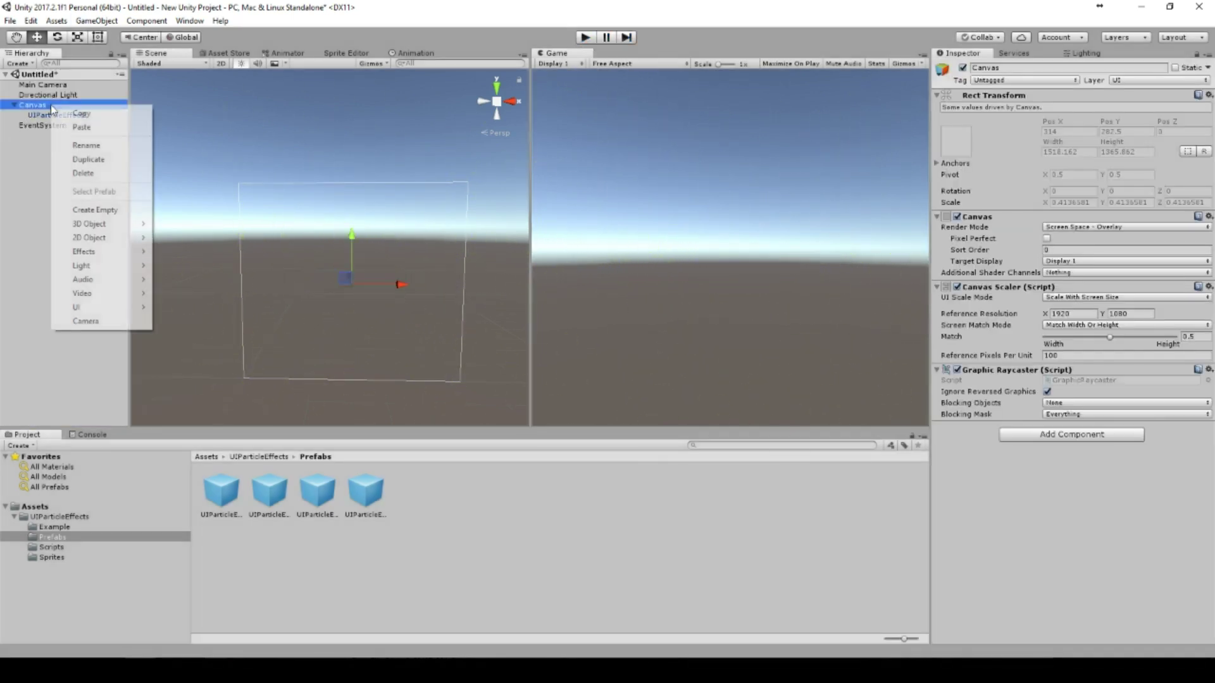
mouse_move(95, 307)
click(181, 321)
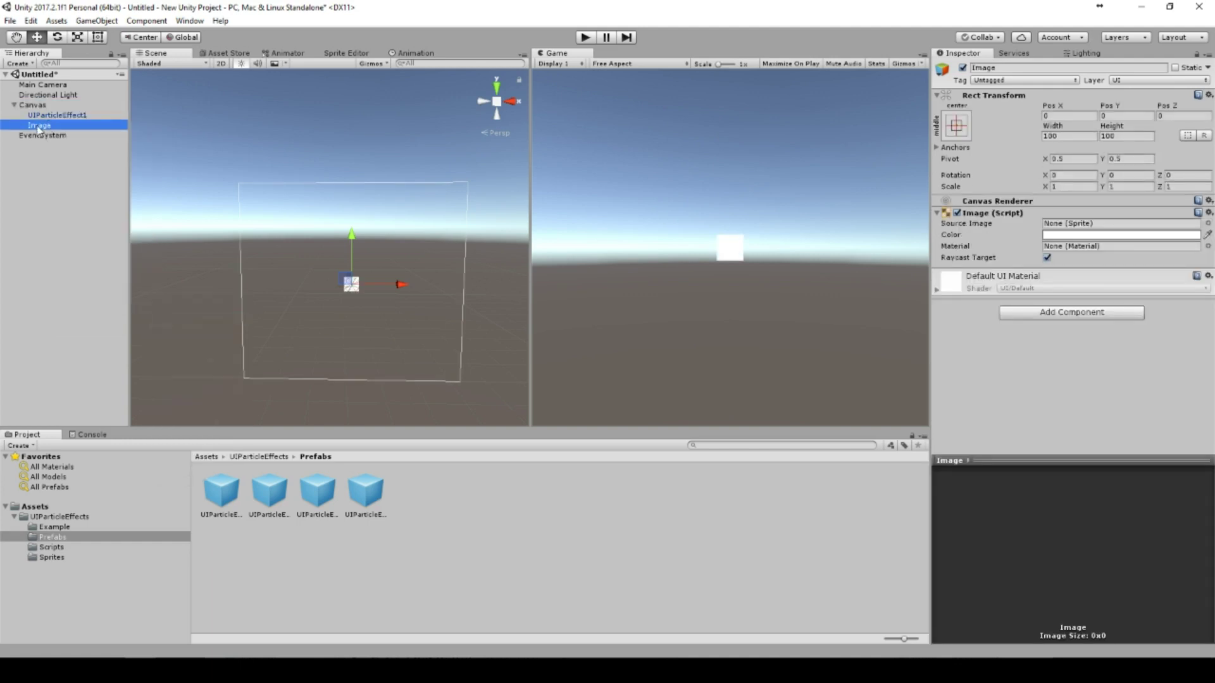
- Make the image black and stretch it to fill the whole canvas
click(1080, 235)
click(79, 213)
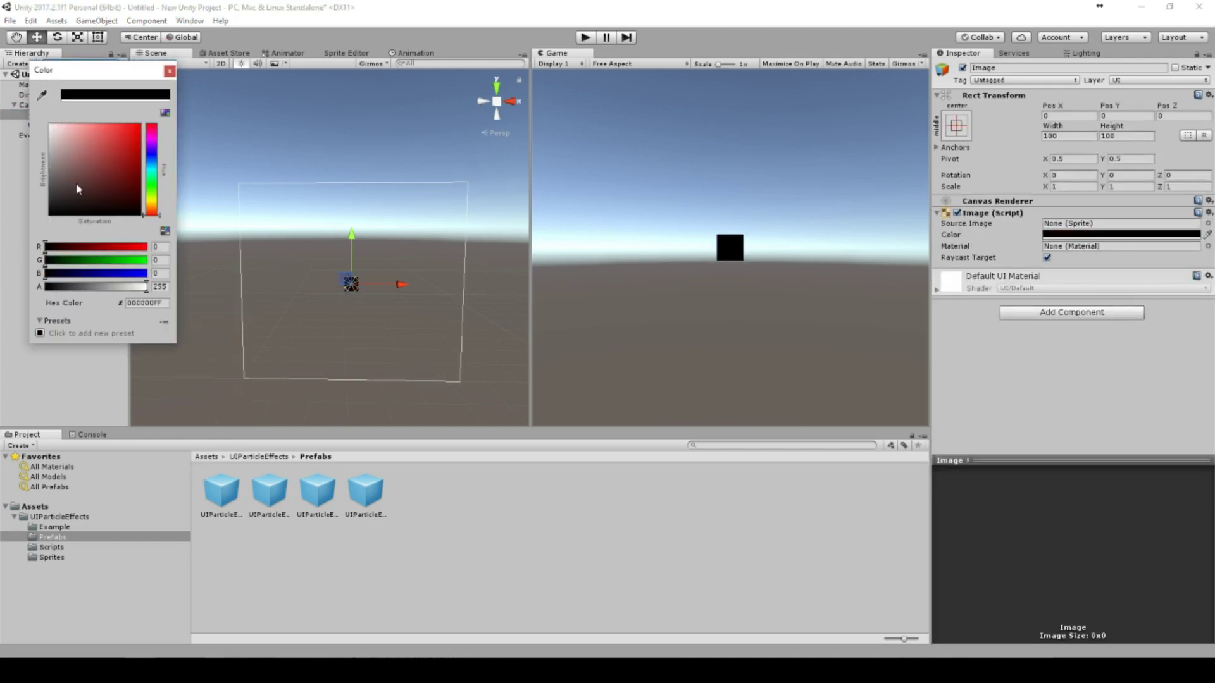
click(169, 70)
click(954, 125)
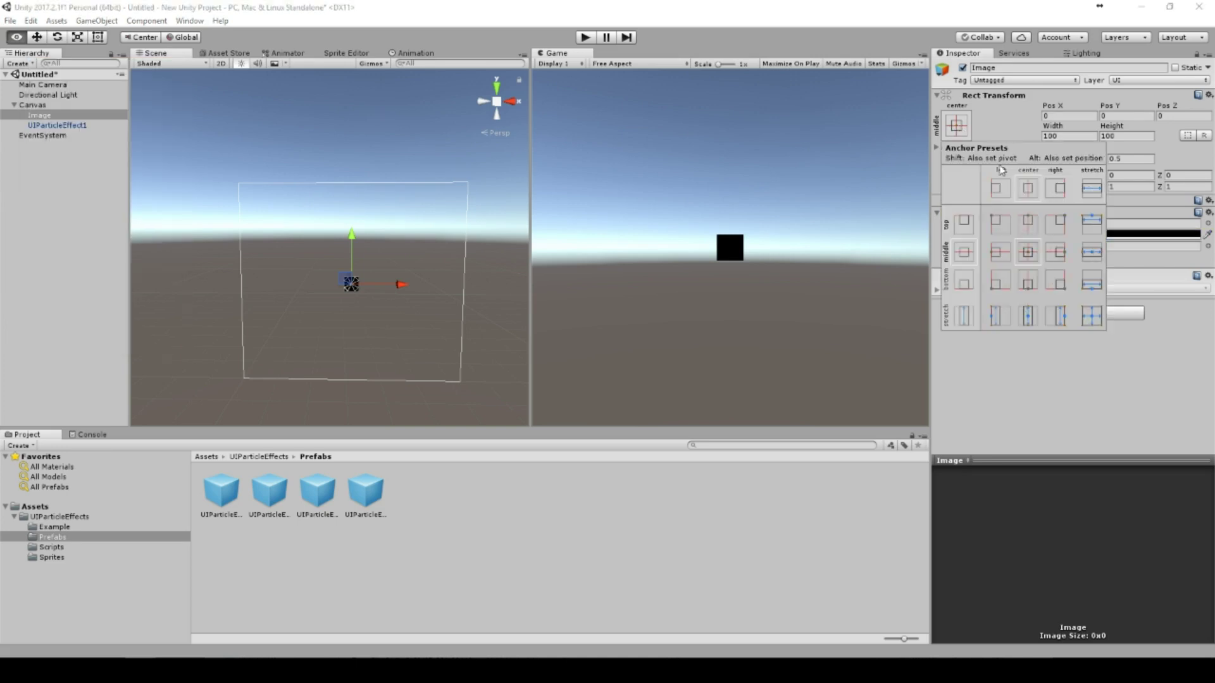
alt+click(1091, 316)
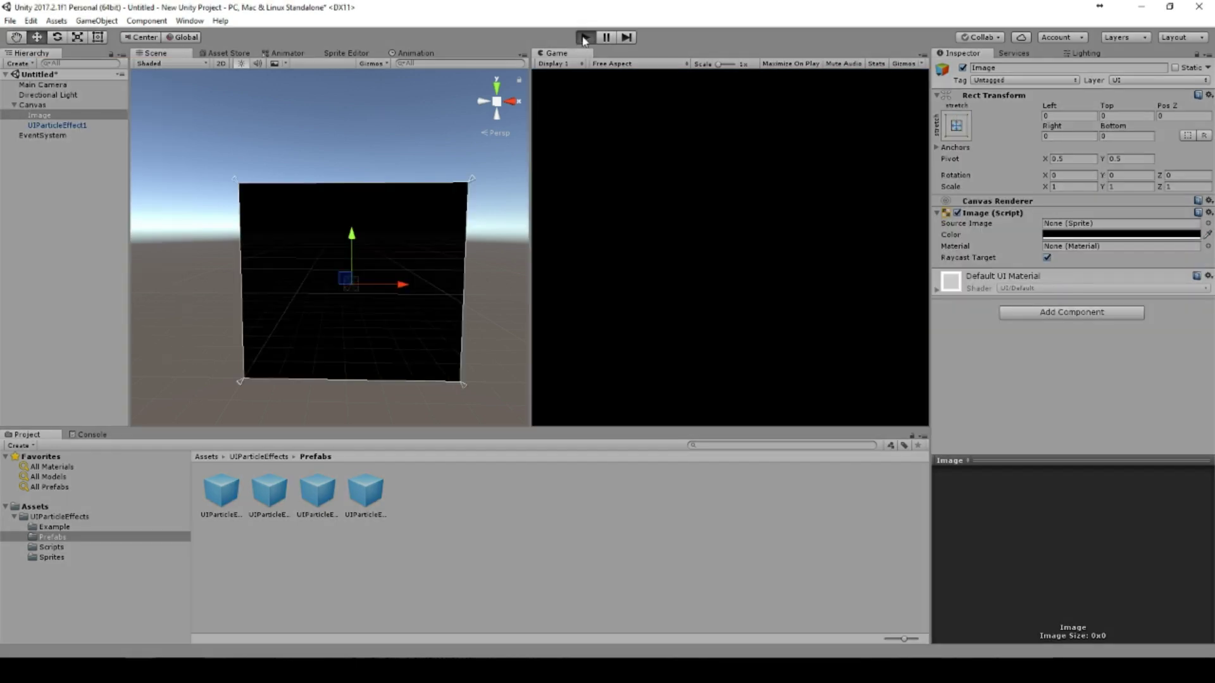
- Make UIParticleEffect1's Color Over Lifetime white by whitening the first key and deleting the yellow key
click(583, 37)
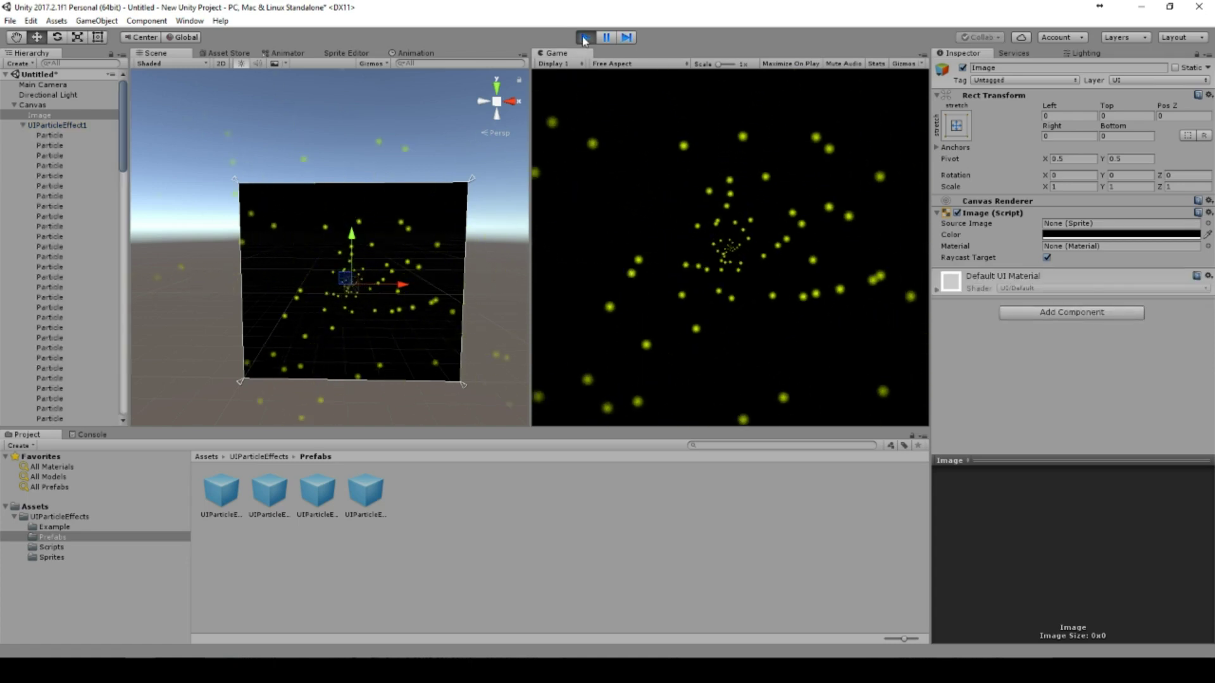
click(55, 125)
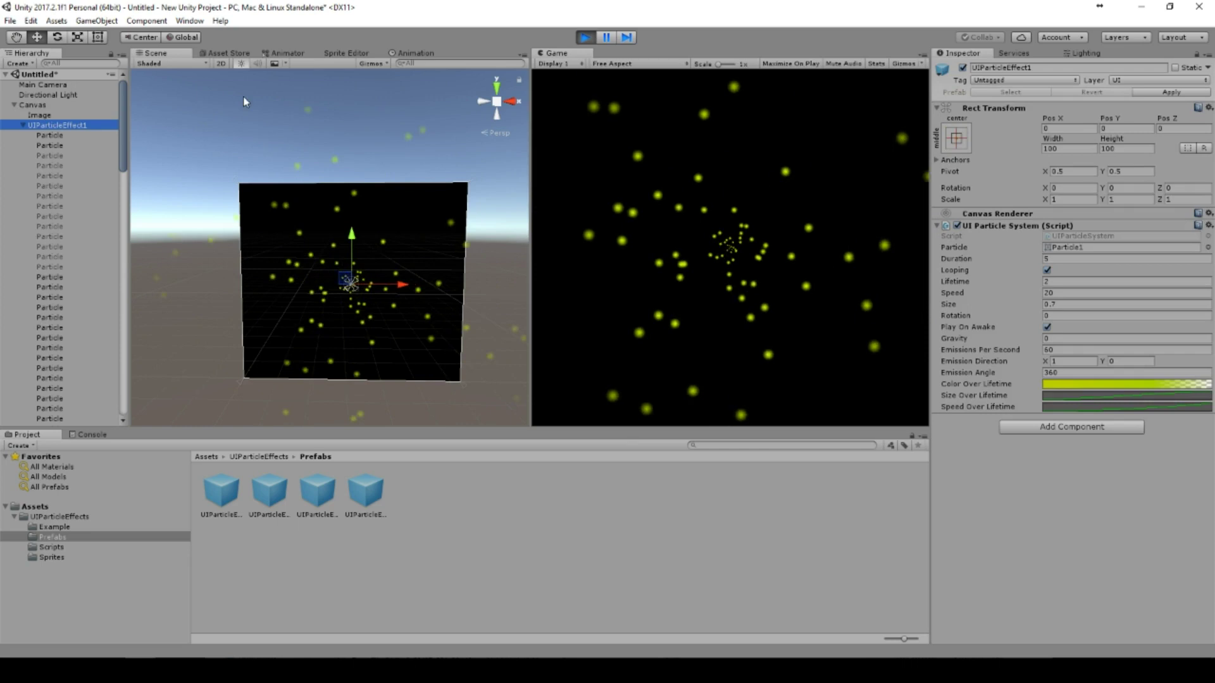
key(ctrl+p)
click(1079, 384)
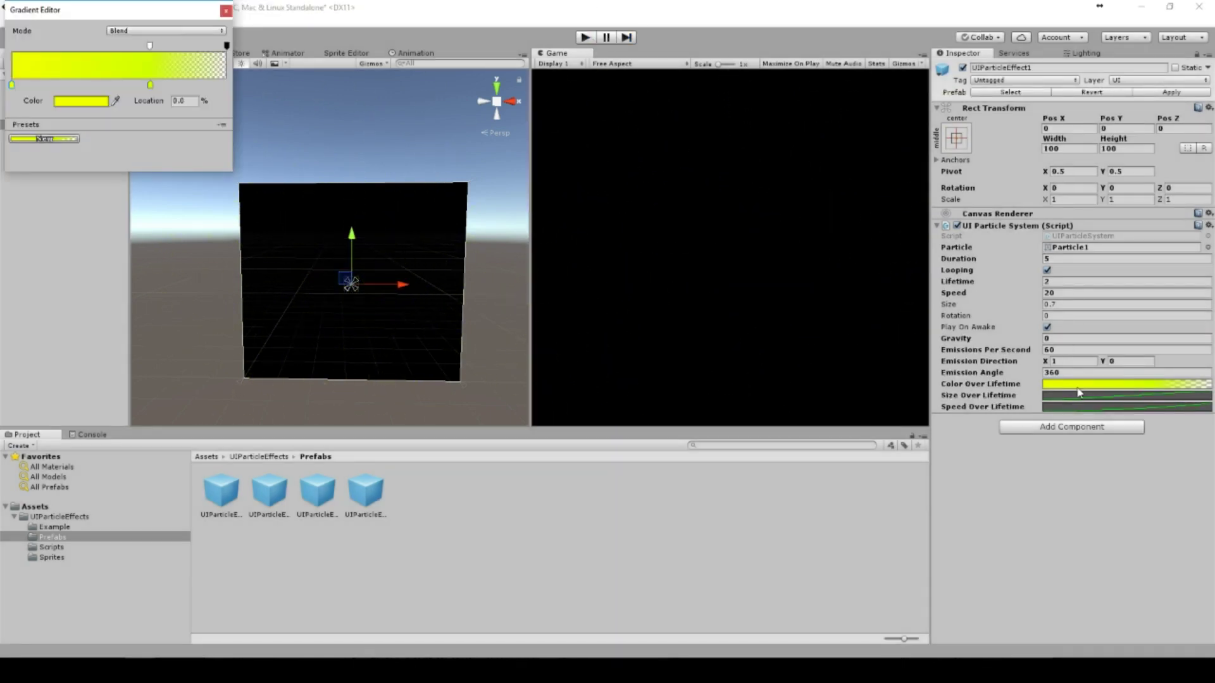
click(81, 102)
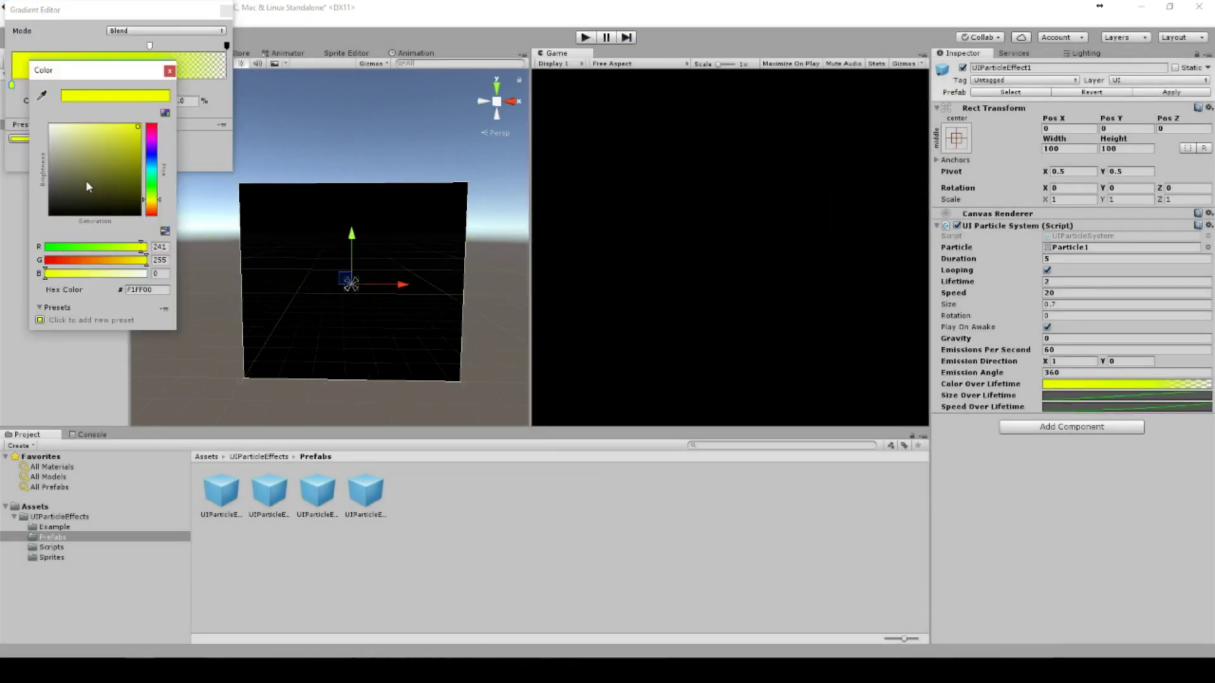
click(43, 125)
click(169, 68)
click(150, 85)
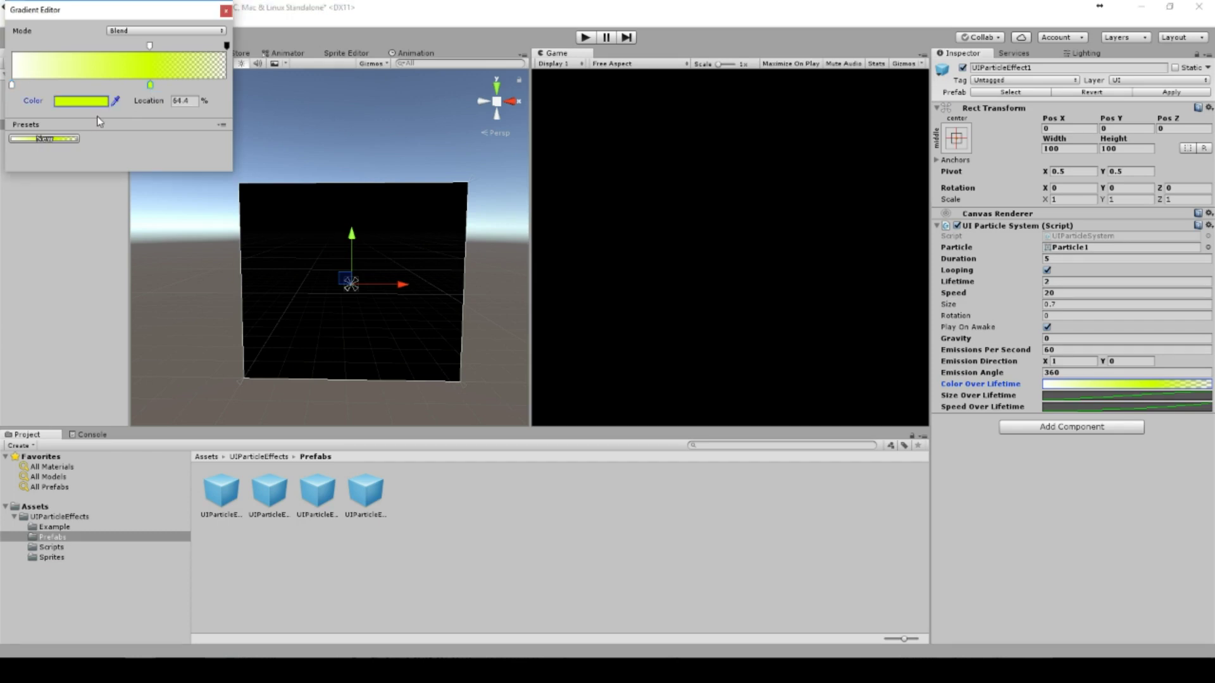
drag(150, 85, 153, 128)
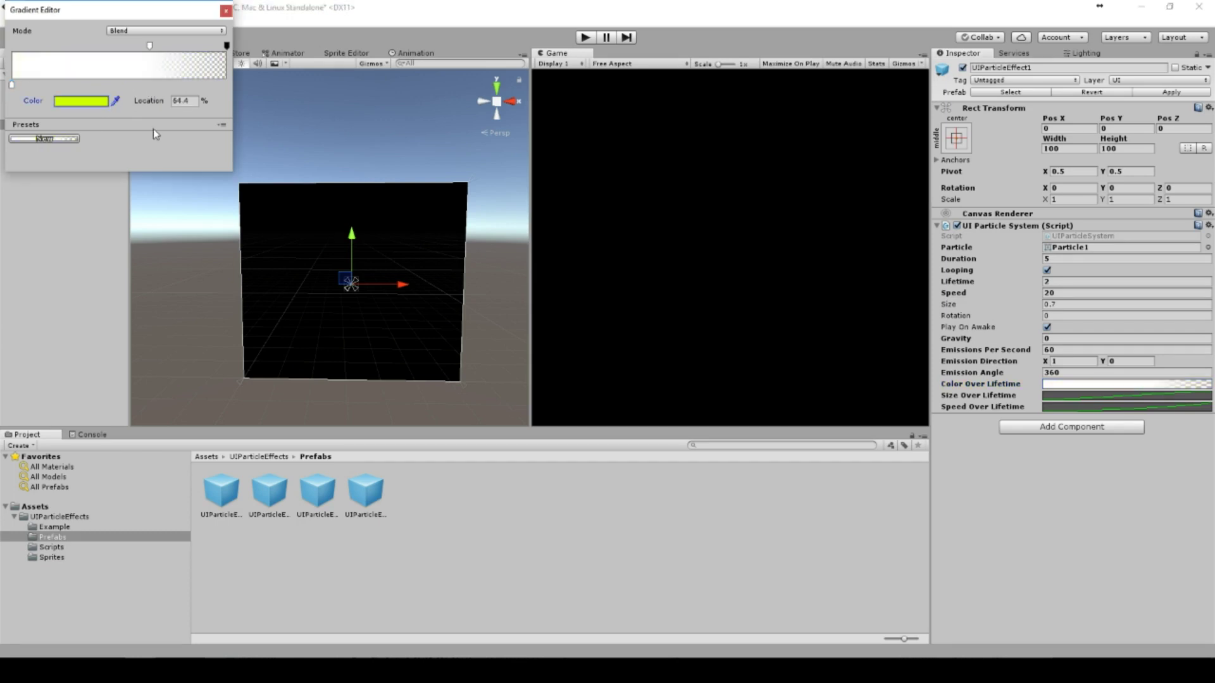
click(224, 11)
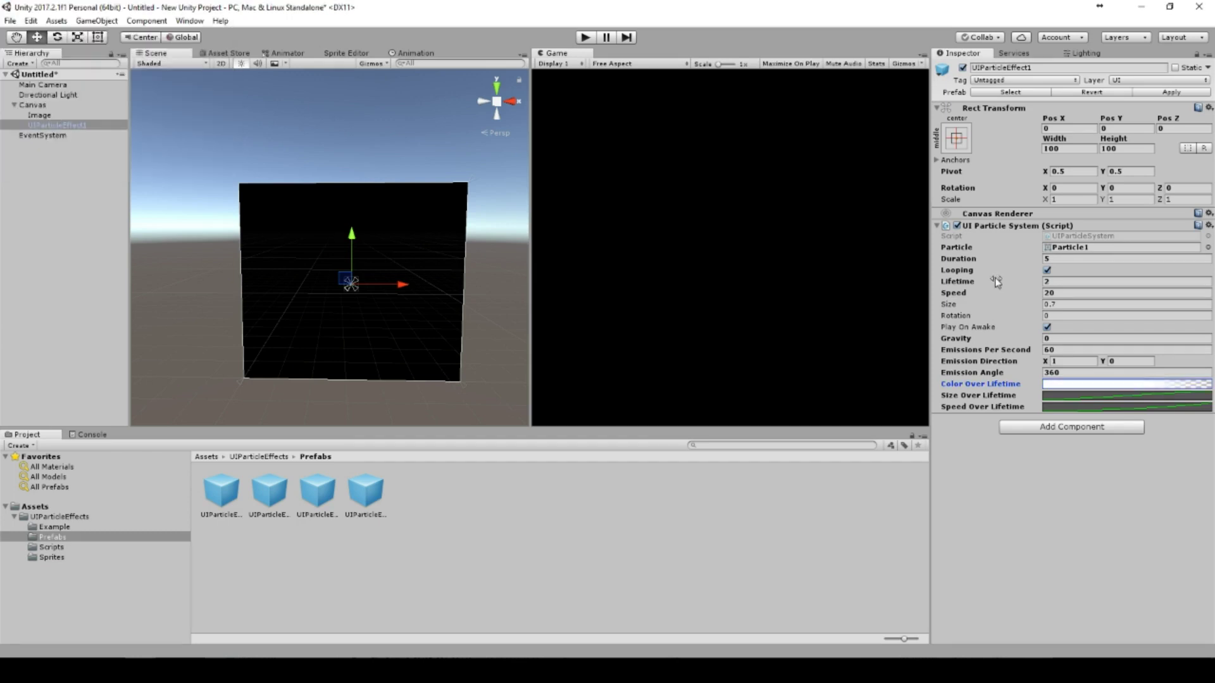
- Switch the particle sprite to the round Particle2 and preview in play mode
click(1208, 248)
click(125, 11)
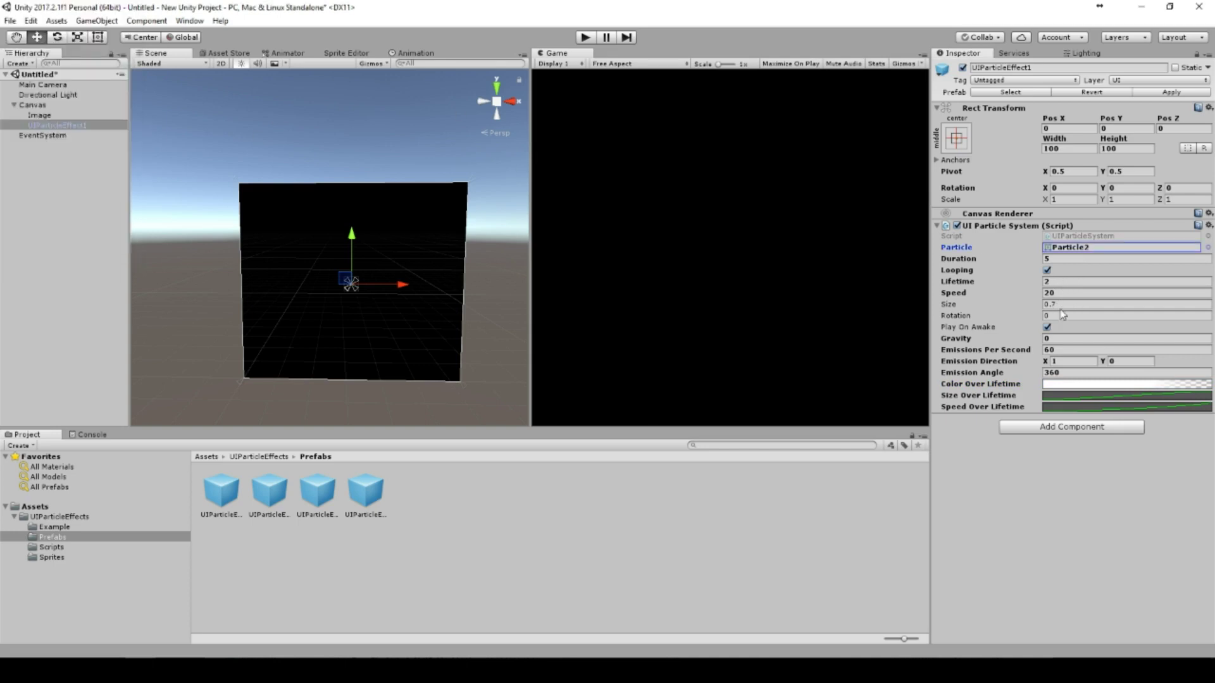
click(587, 38)
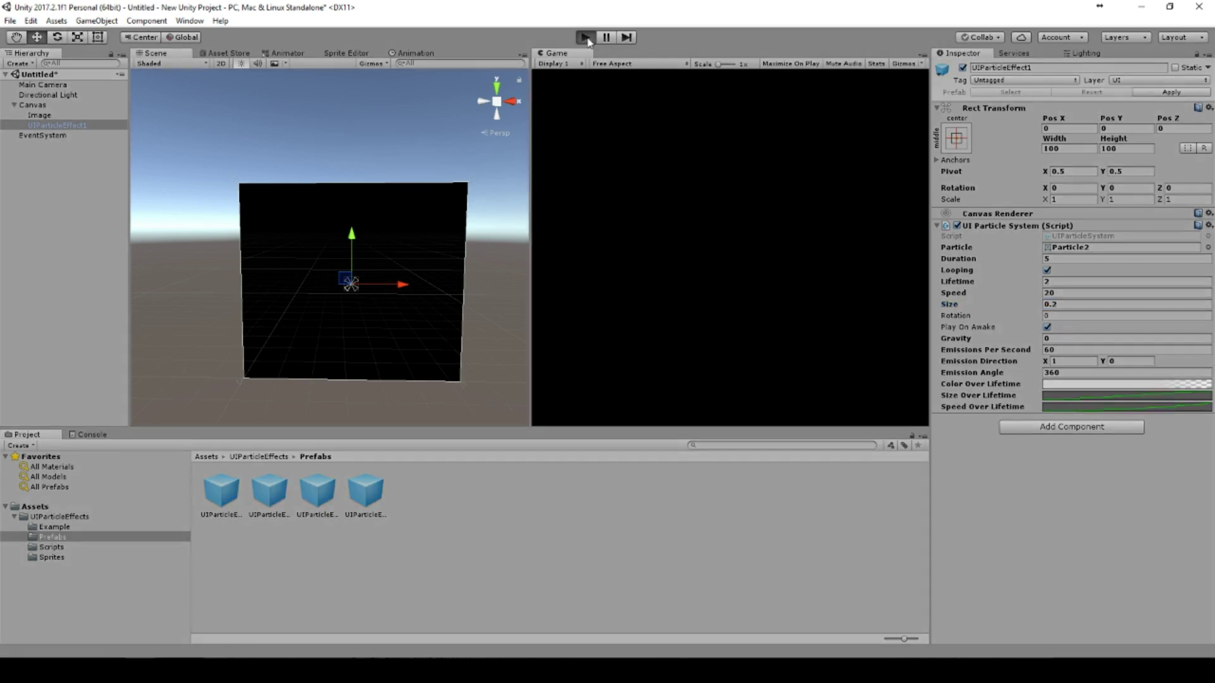